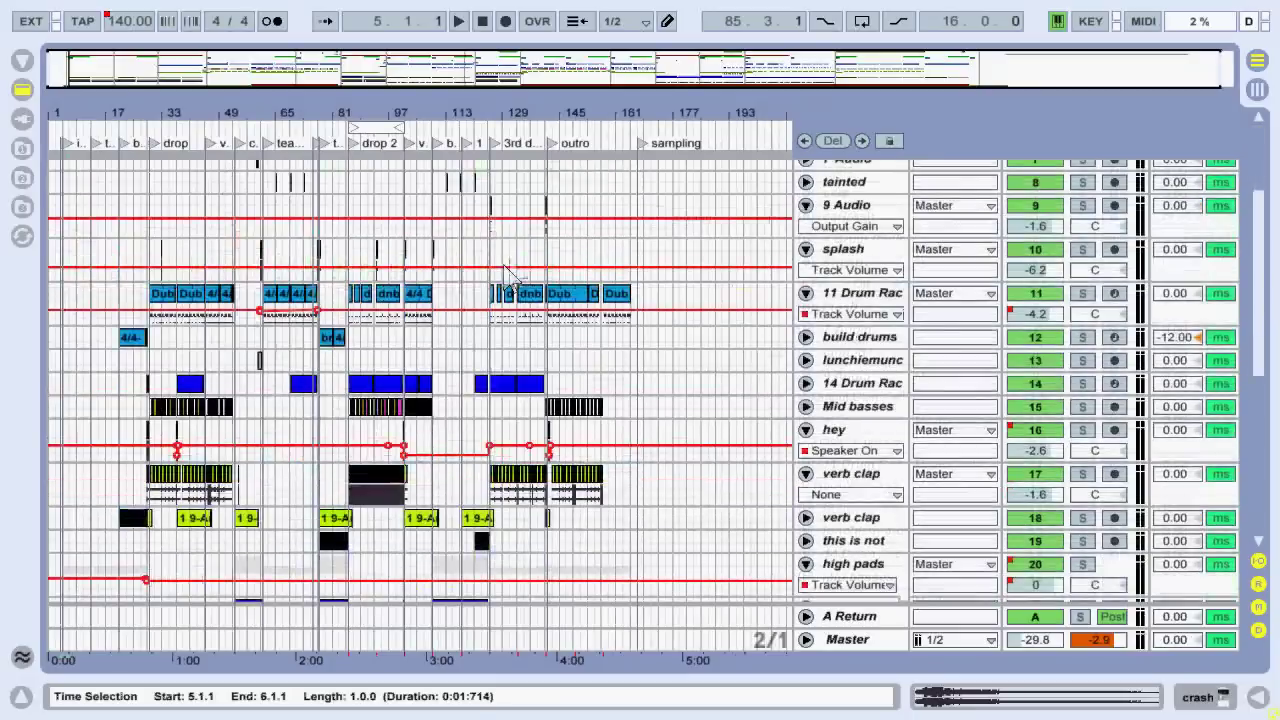
- Review the arrangement's tracks, then open the toms track's device chain and examine the Tom-03 sampler settings
{"action": "scroll", "coordinate": [515, 265], "scroll_direction": "up", "scroll_amount": 5}
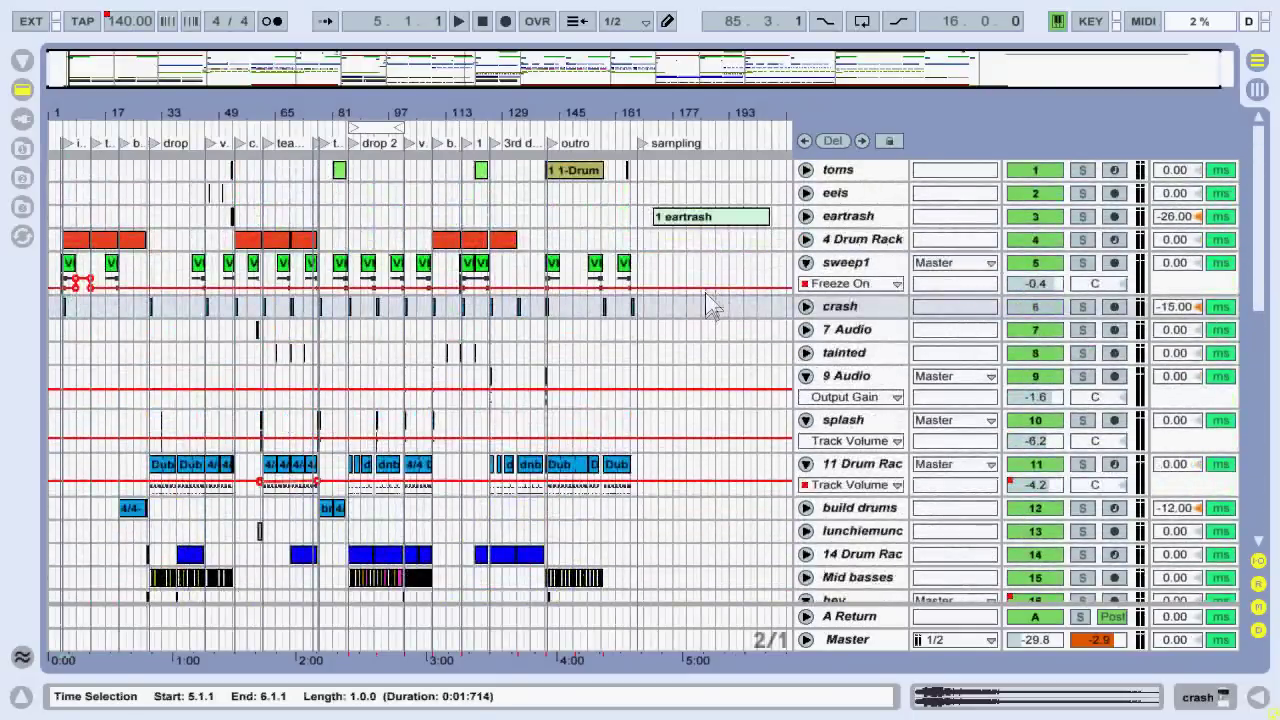
{"action": "scroll", "coordinate": [705, 290], "scroll_direction": "down", "scroll_amount": 10}
{"action": "scroll", "coordinate": [705, 282], "scroll_direction": "down", "scroll_amount": 3}
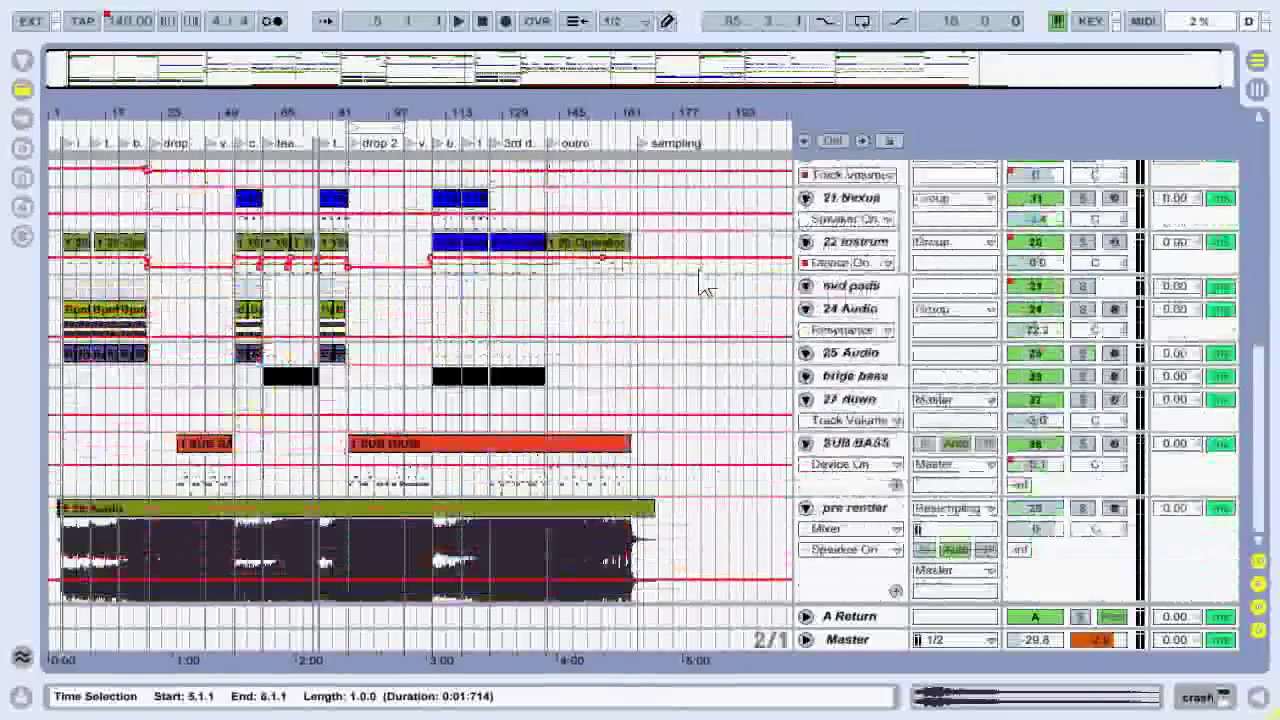
{"action": "scroll", "coordinate": [706, 281], "scroll_direction": "up", "scroll_amount": 8}
{"action": "scroll", "coordinate": [705, 278], "scroll_direction": "up", "scroll_amount": 6}
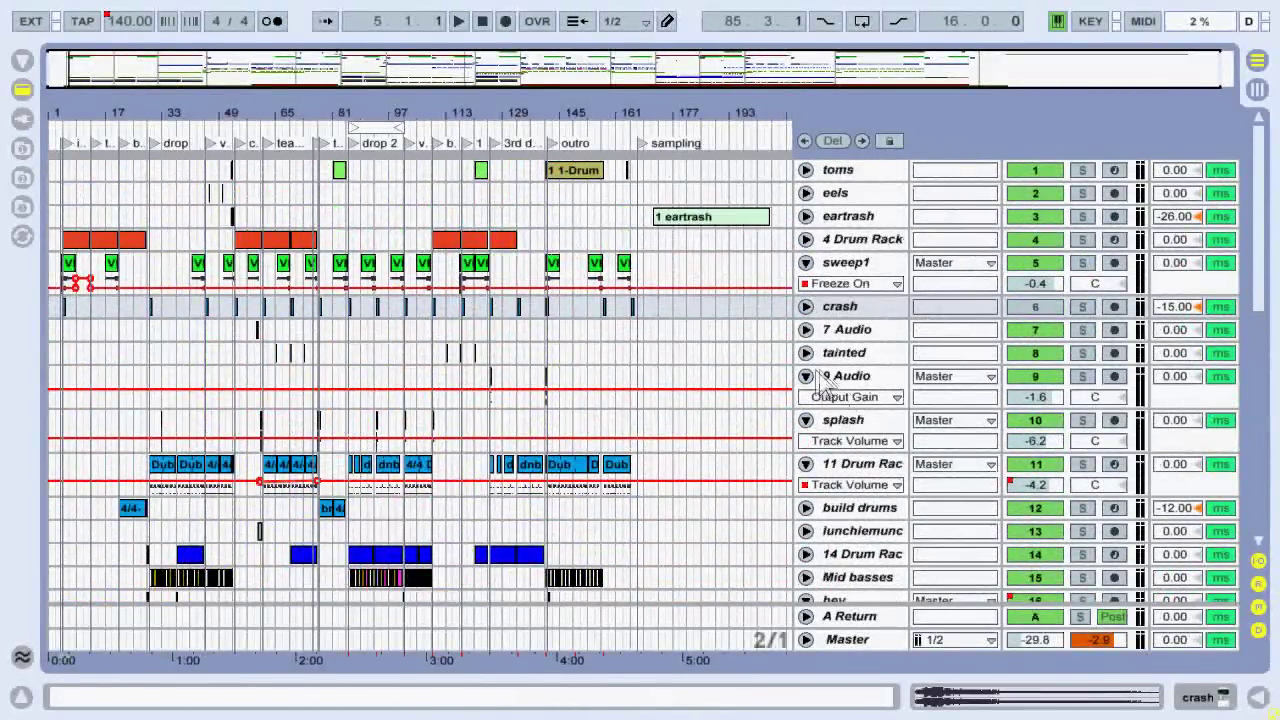
{"action": "double_click", "coordinate": [836, 168]}
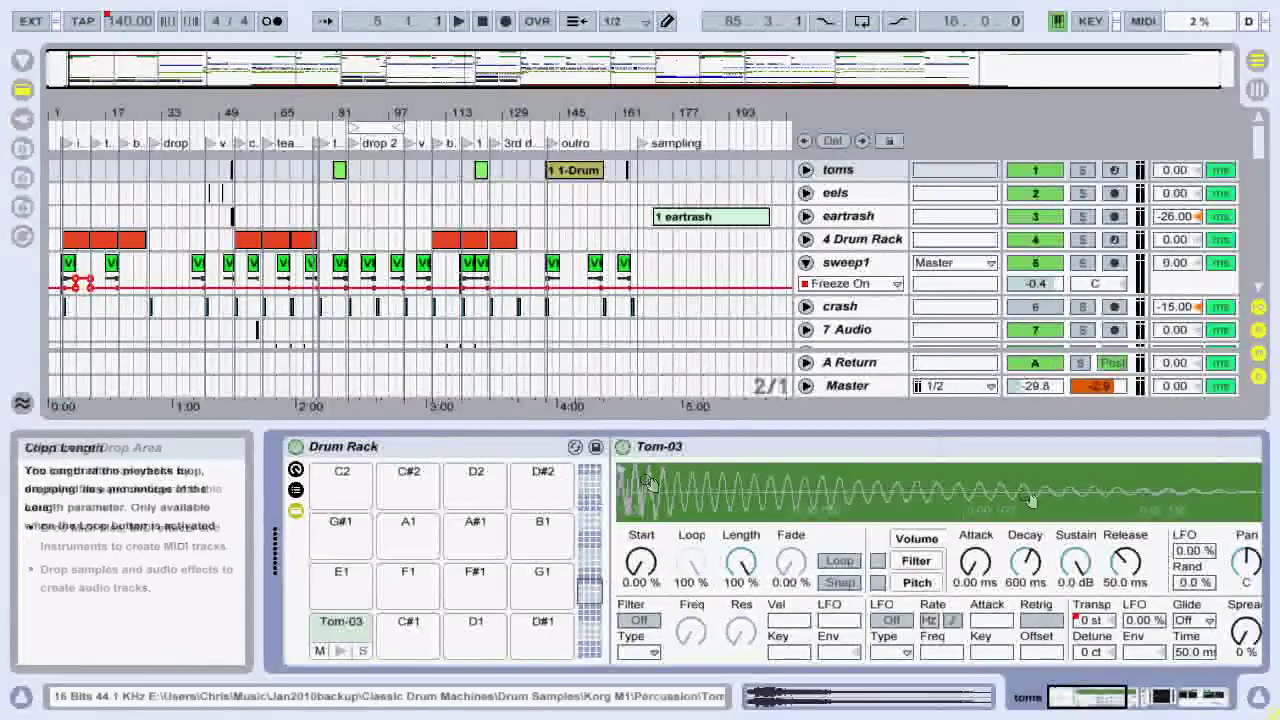
{"action": "left_click", "coordinate": [1084, 697]}
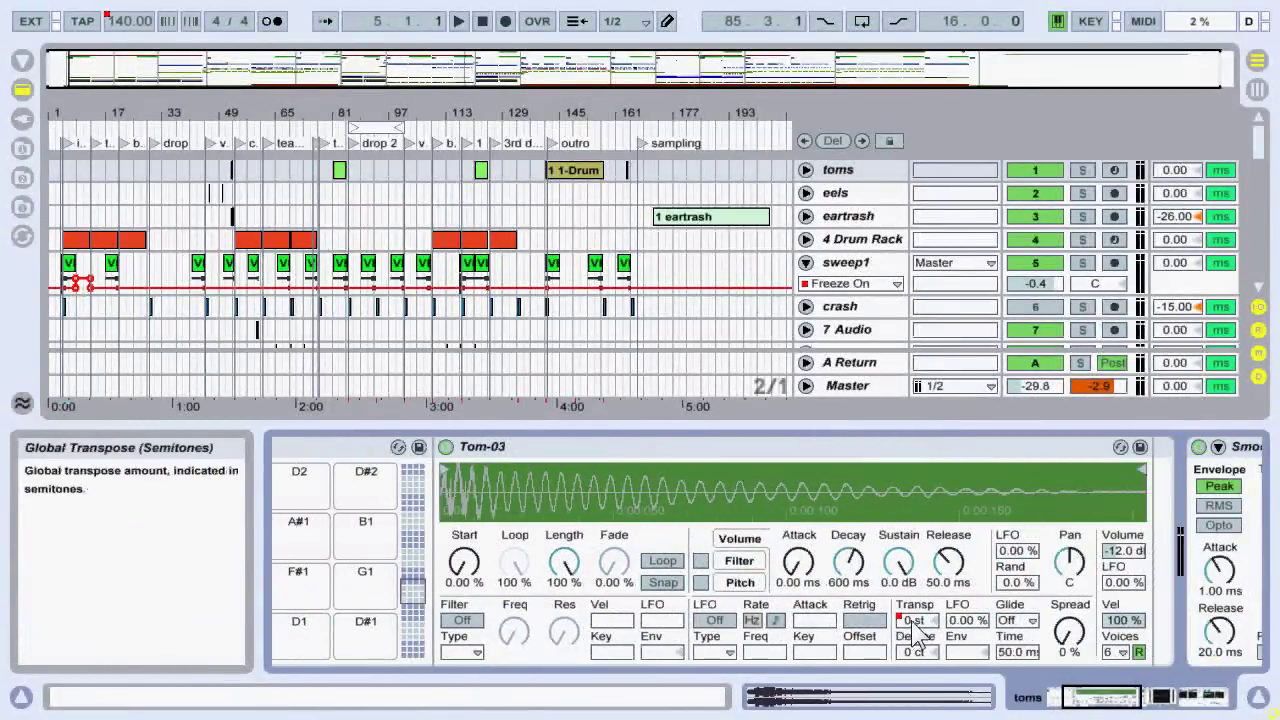
- Solo the toms track and audition its clip leading into drop 2, checking the reverb in its device chain
{"action": "left_click", "coordinate": [340, 168]}
{"action": "left_click", "coordinate": [1080, 170]}
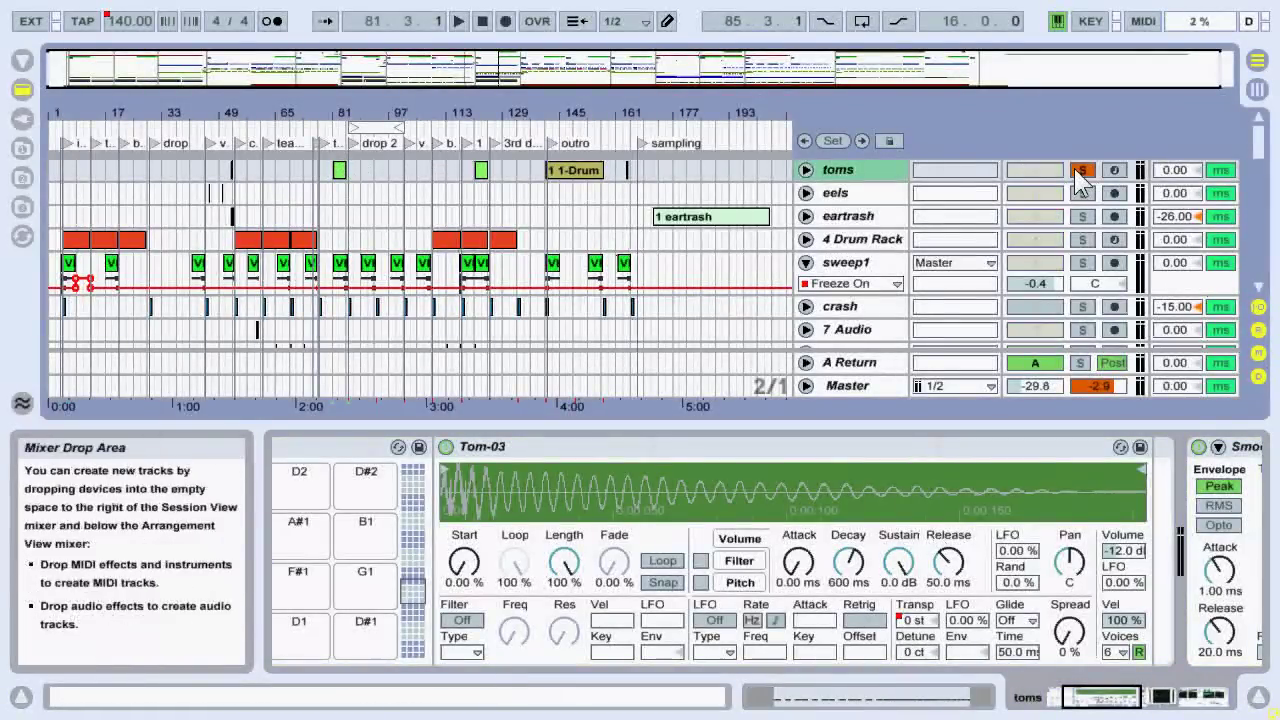
{"action": "left_click_drag", "start_coordinate": [358, 78], "coordinate": [420, 172]}
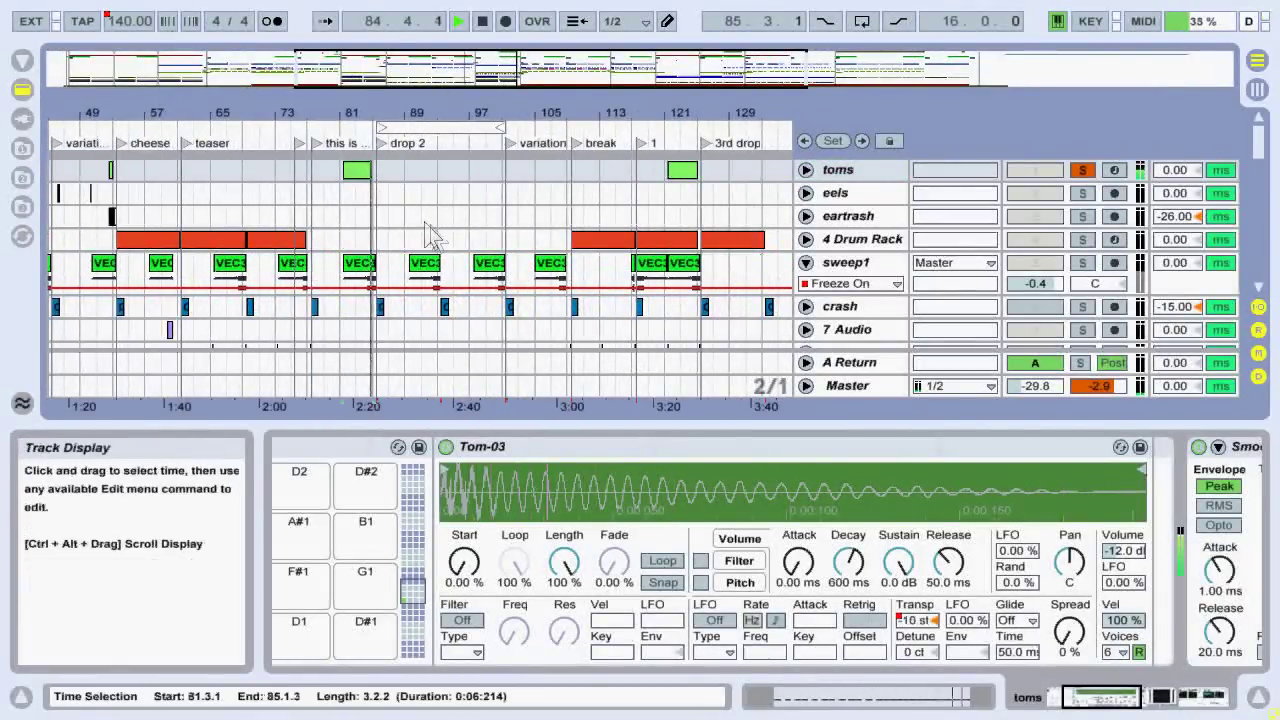
{"action": "key", "text": "space"}
{"action": "left_click", "coordinate": [1206, 710]}
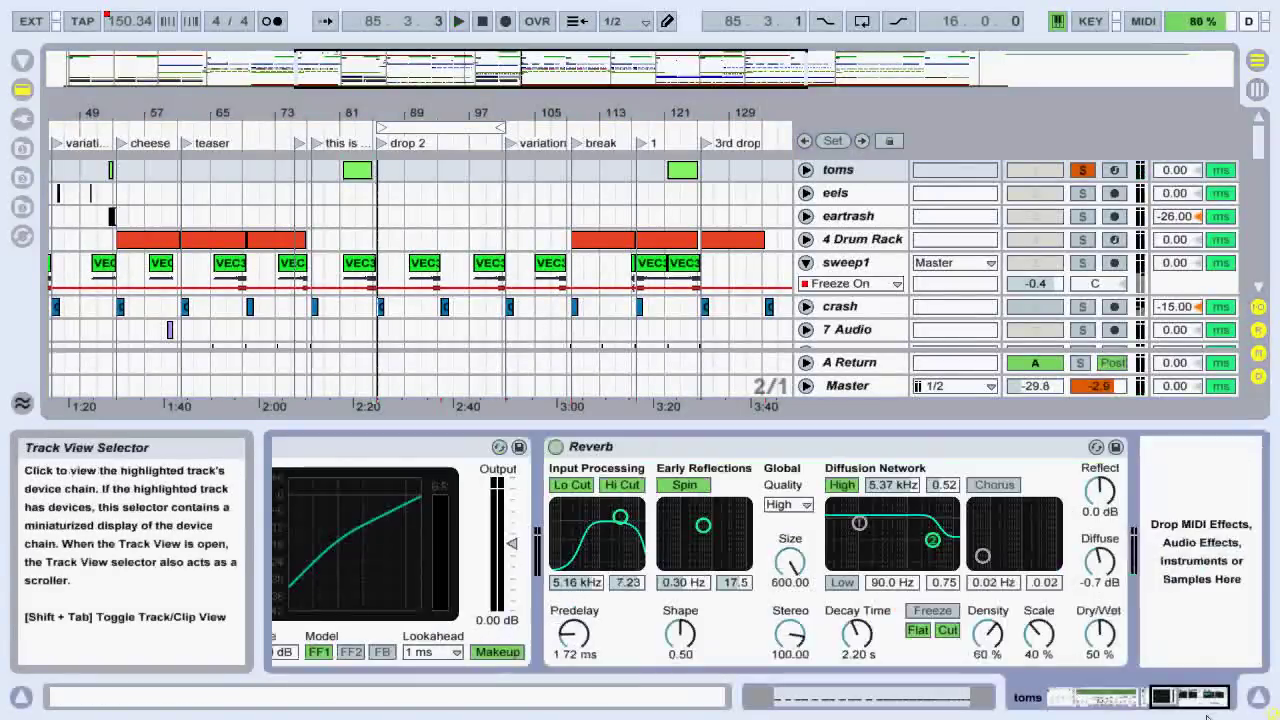
{"action": "left_click", "coordinate": [1122, 711]}
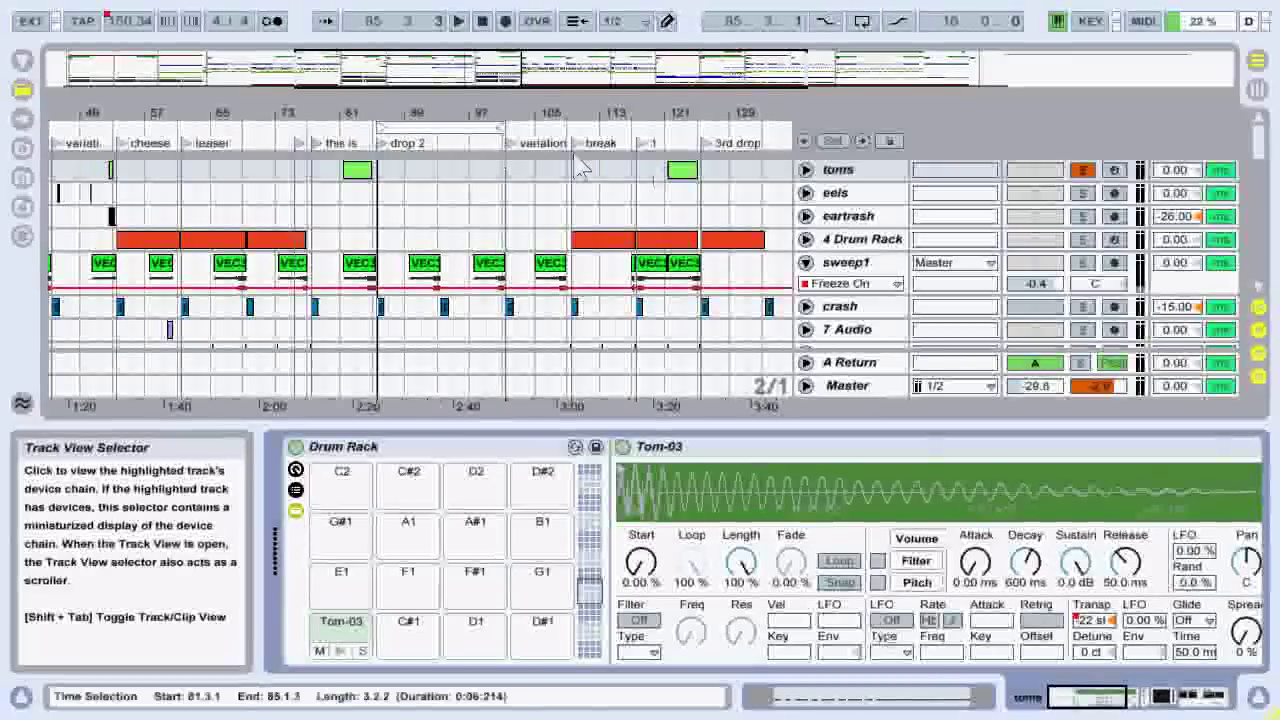
- Solo the eels track and locate its short clips in the variation of drop section
{"action": "left_click", "coordinate": [172, 60]}
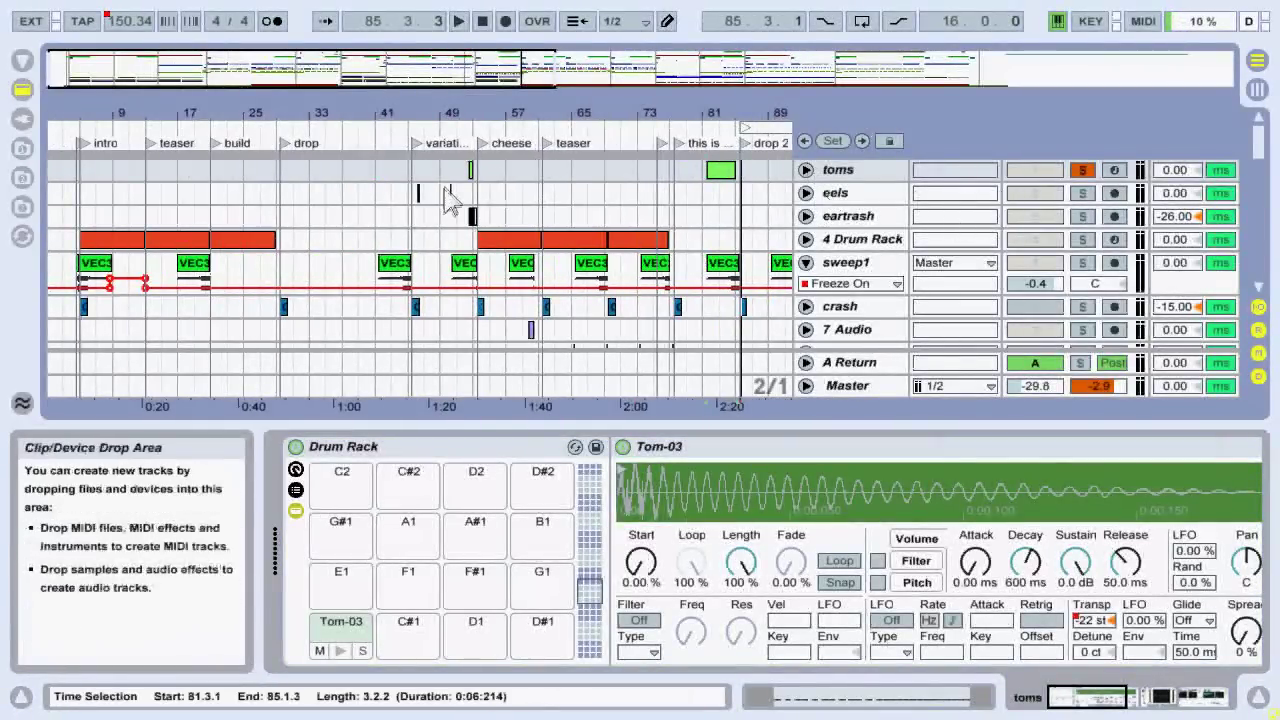
{"action": "left_click", "coordinate": [421, 197]}
{"action": "left_click_drag", "start_coordinate": [430, 80], "coordinate": [533, 80]}
{"action": "left_click", "coordinate": [1088, 194]}
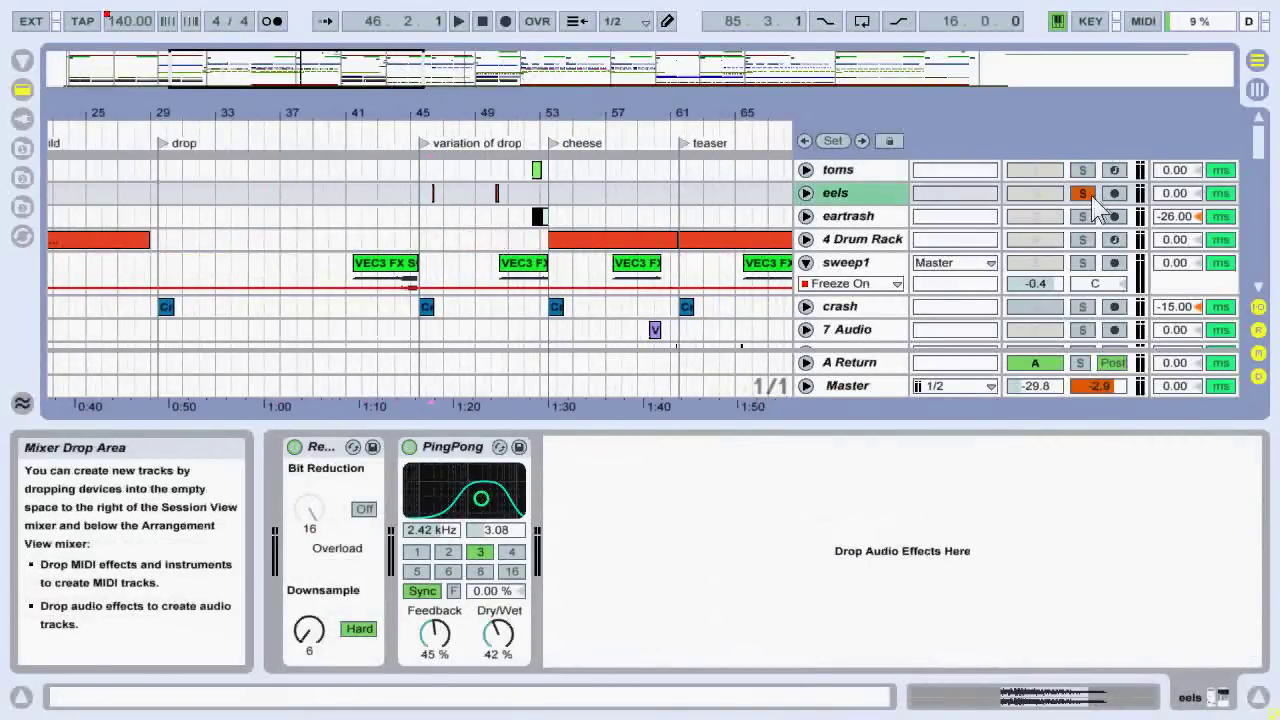
{"action": "left_click_drag", "start_coordinate": [486, 86], "coordinate": [515, 140]}
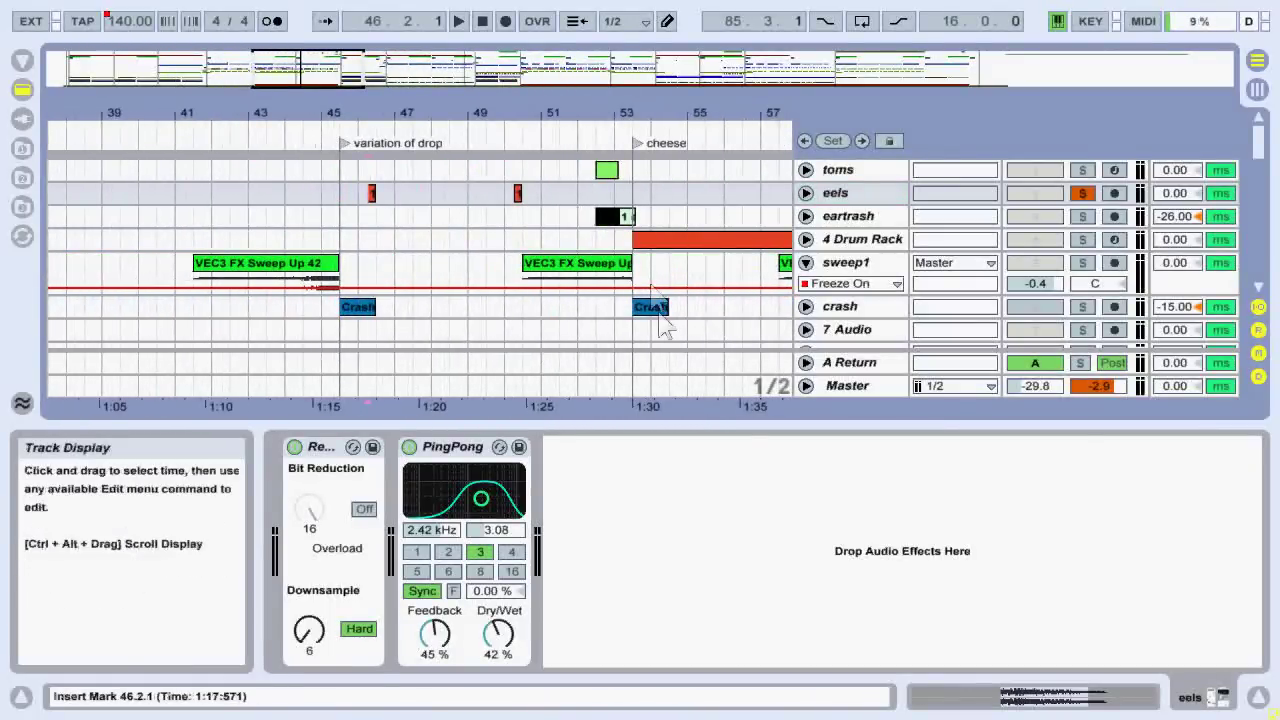
{"action": "scroll", "coordinate": [620, 214], "scroll_direction": "down", "scroll_amount": 2}
{"action": "scroll", "coordinate": [700, 300], "scroll_direction": "up", "scroll_amount": 2}
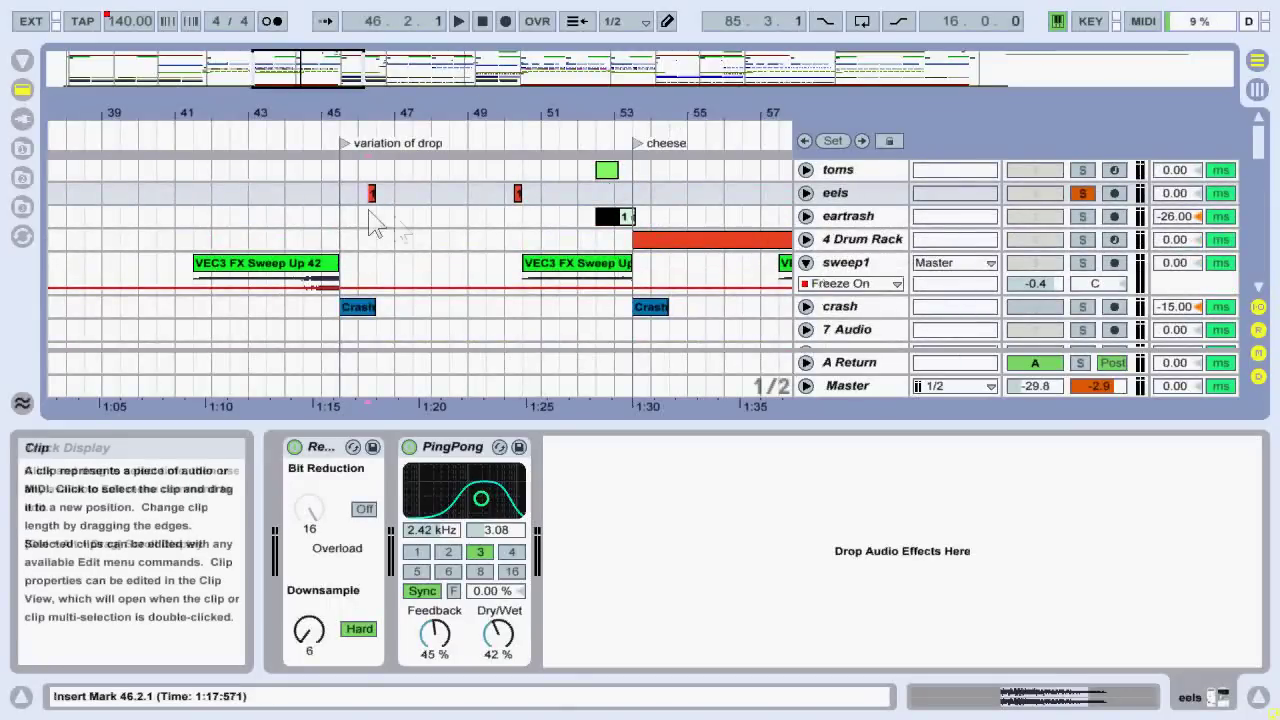
- Unfold the eels track and audition its first clip at 46.2.1 through the PingPong delay
{"action": "left_click_drag", "start_coordinate": [375, 118], "coordinate": [473, 145]}
{"action": "left_click", "coordinate": [466, 186]}
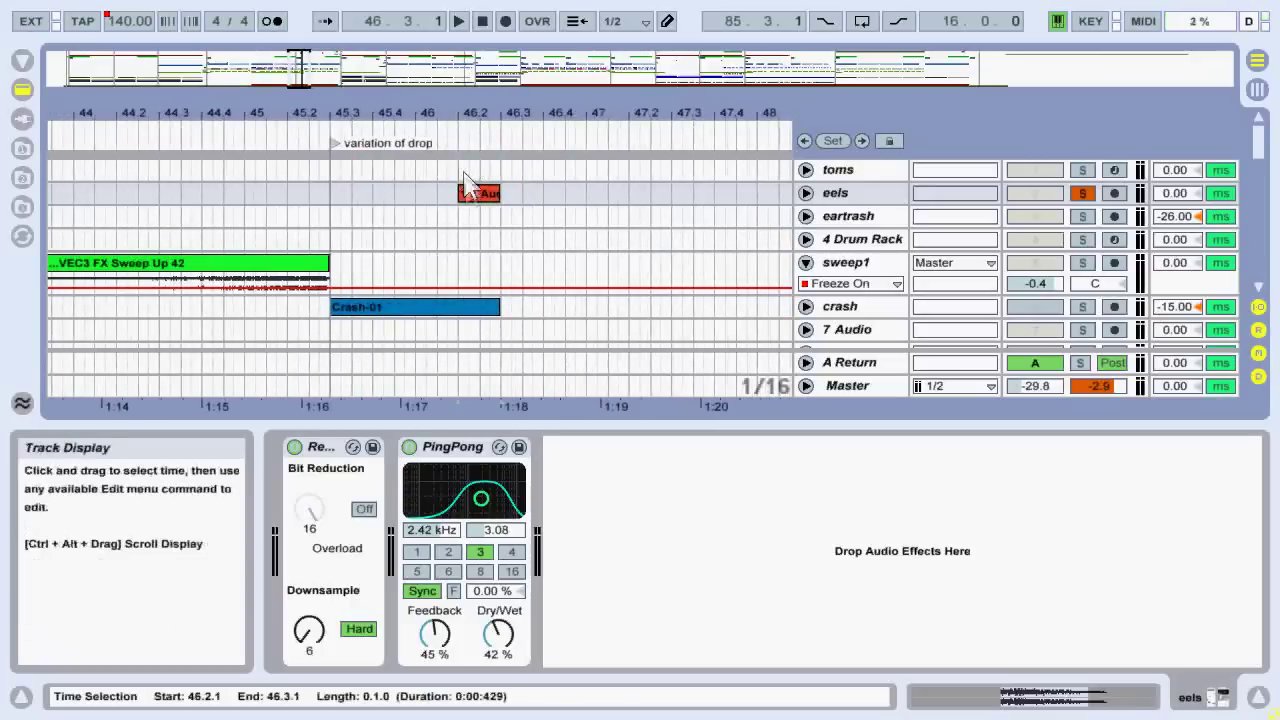
{"action": "left_click", "coordinate": [806, 193]}
{"action": "key", "text": "space"}
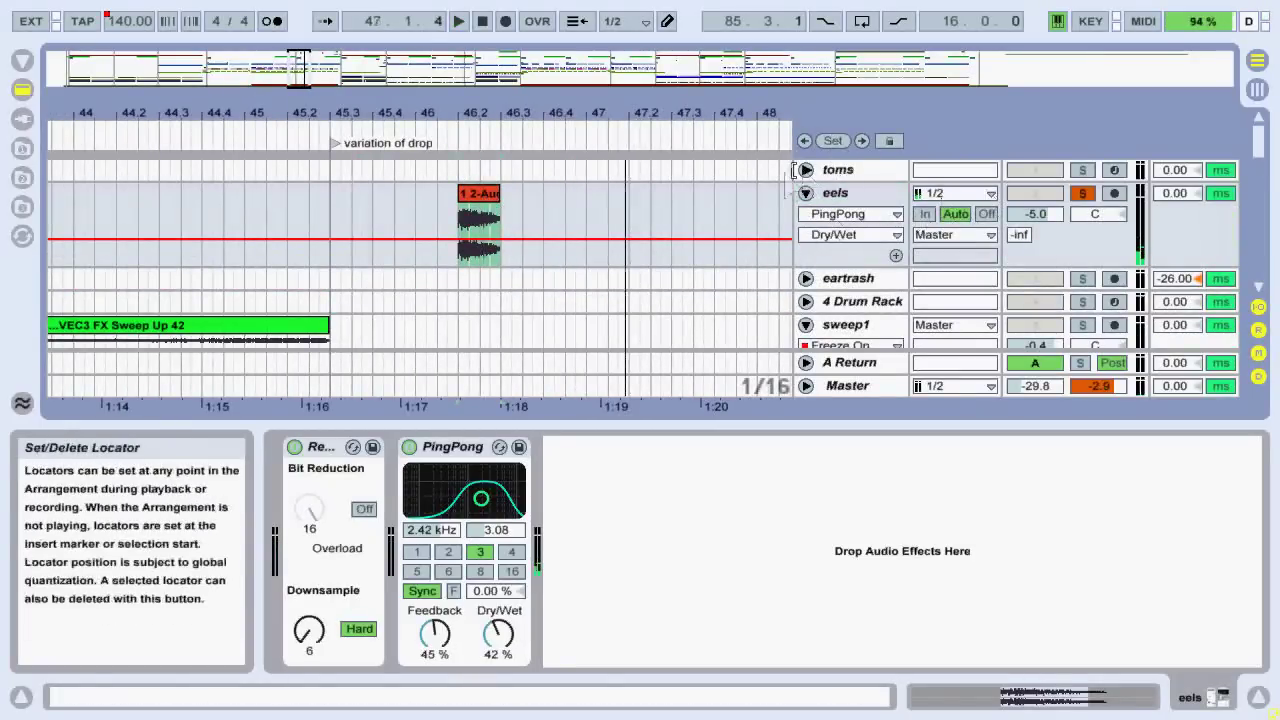
{"action": "key", "text": "space"}
{"action": "key", "text": "space"}
{"action": "key", "text": "space"}
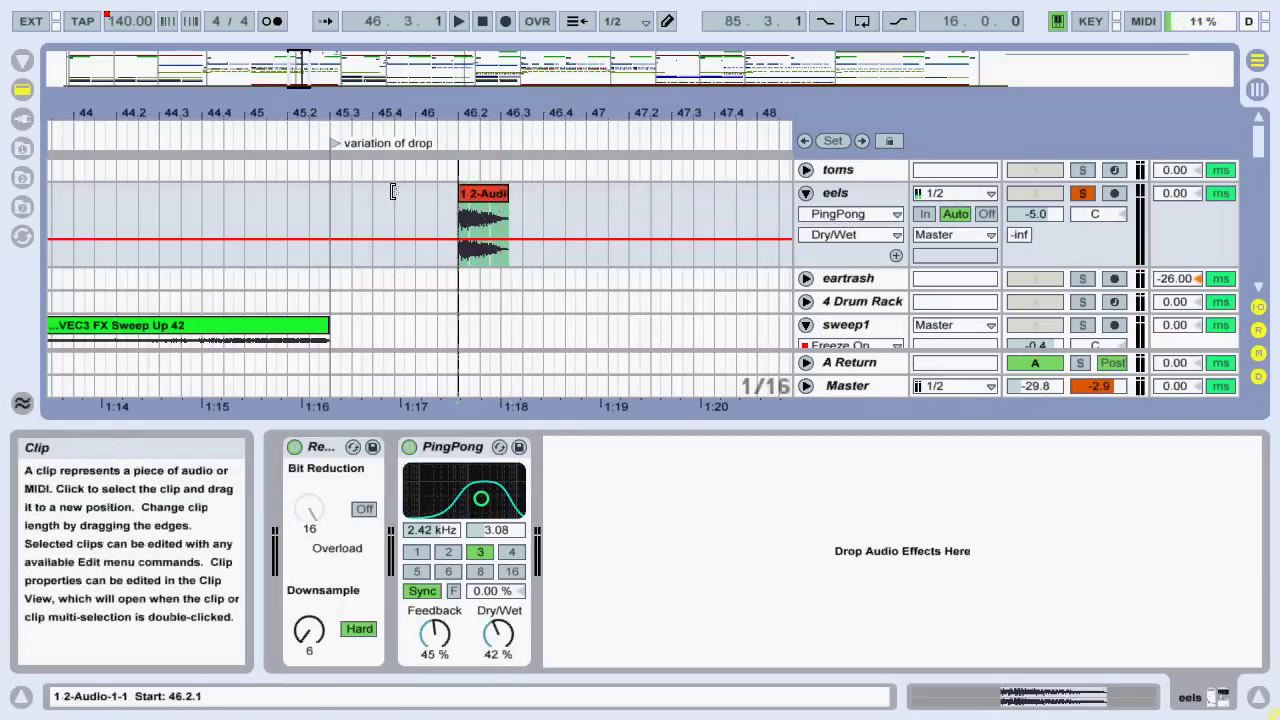
{"action": "left_click", "coordinate": [500, 193]}
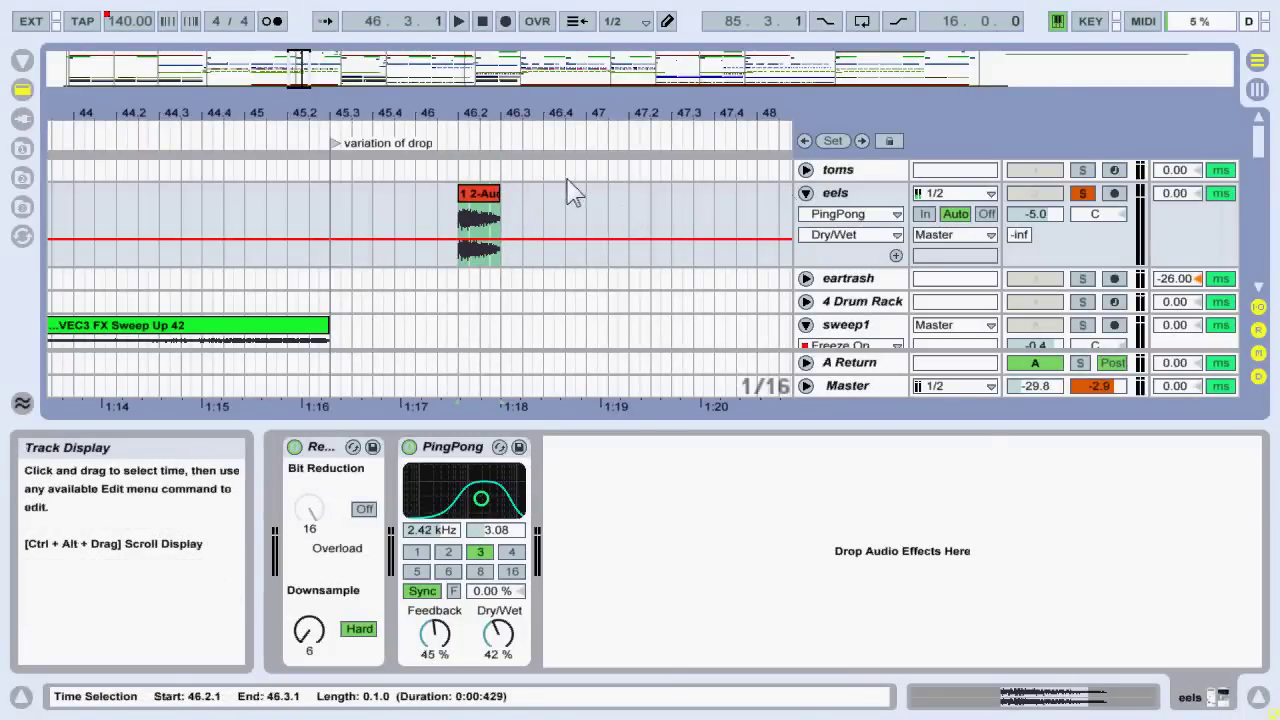
- Solo the eartrash track and locate its chopped clips just before the cheese section
{"action": "left_click_drag", "start_coordinate": [320, 65], "coordinate": [640, 62]}
{"action": "left_click", "coordinate": [888, 256]}
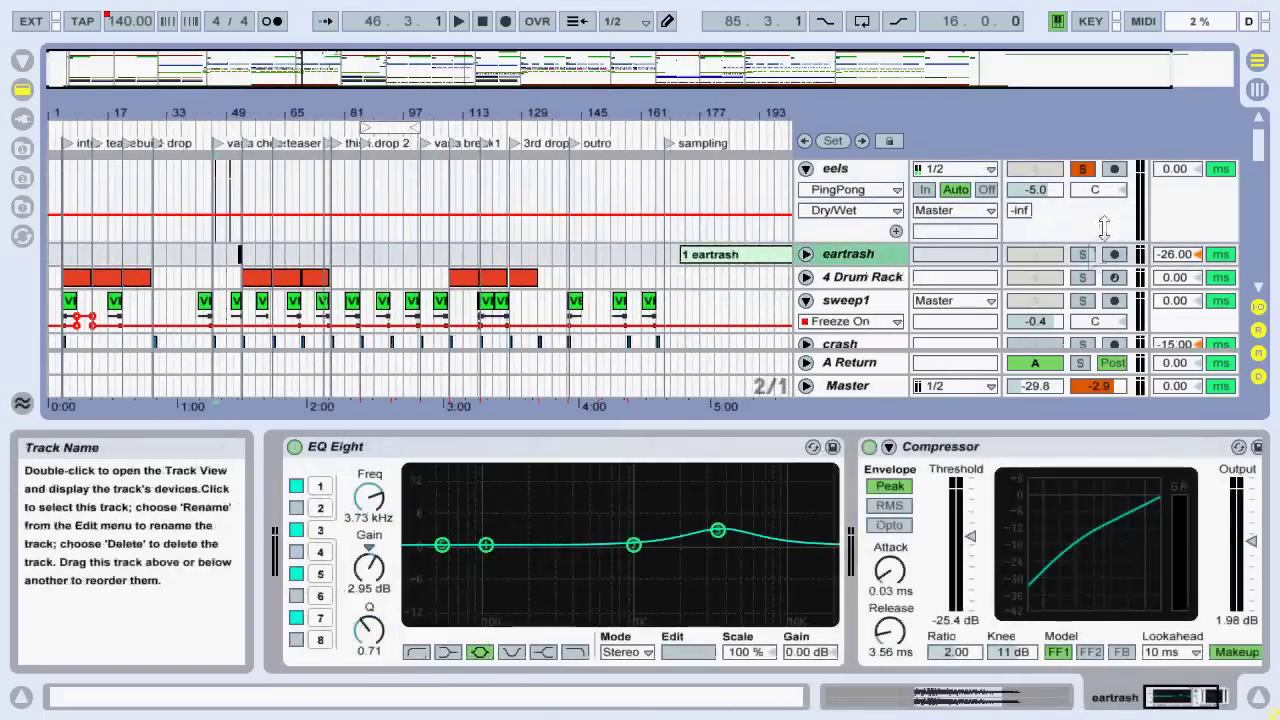
{"action": "left_click", "coordinate": [1083, 256]}
{"action": "mouse_move", "coordinate": [302, 58]}
{"action": "left_mouse_down"}
{"action": "mouse_move", "coordinate": [305, 260]}
{"action": "mouse_move", "coordinate": [423, 243]}
{"action": "left_mouse_up"}
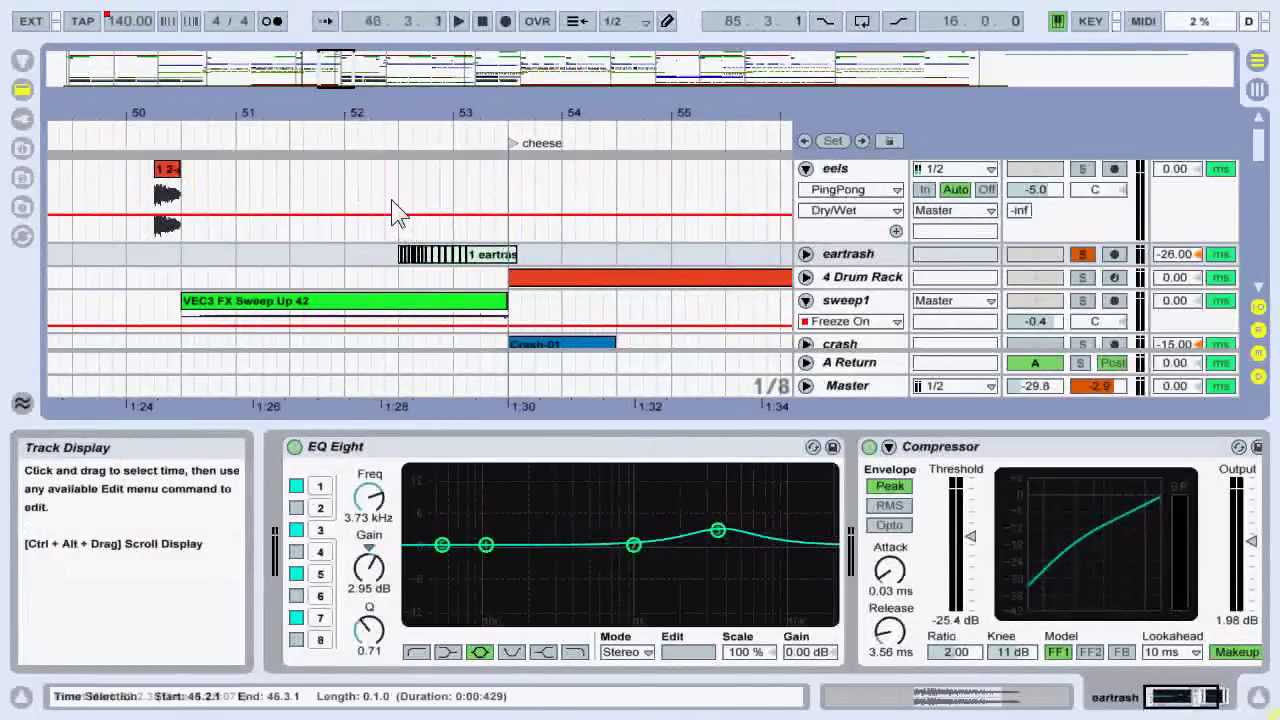
{"action": "left_click", "coordinate": [402, 209]}
{"action": "left_click_drag", "start_coordinate": [333, 62], "coordinate": [337, 40]}
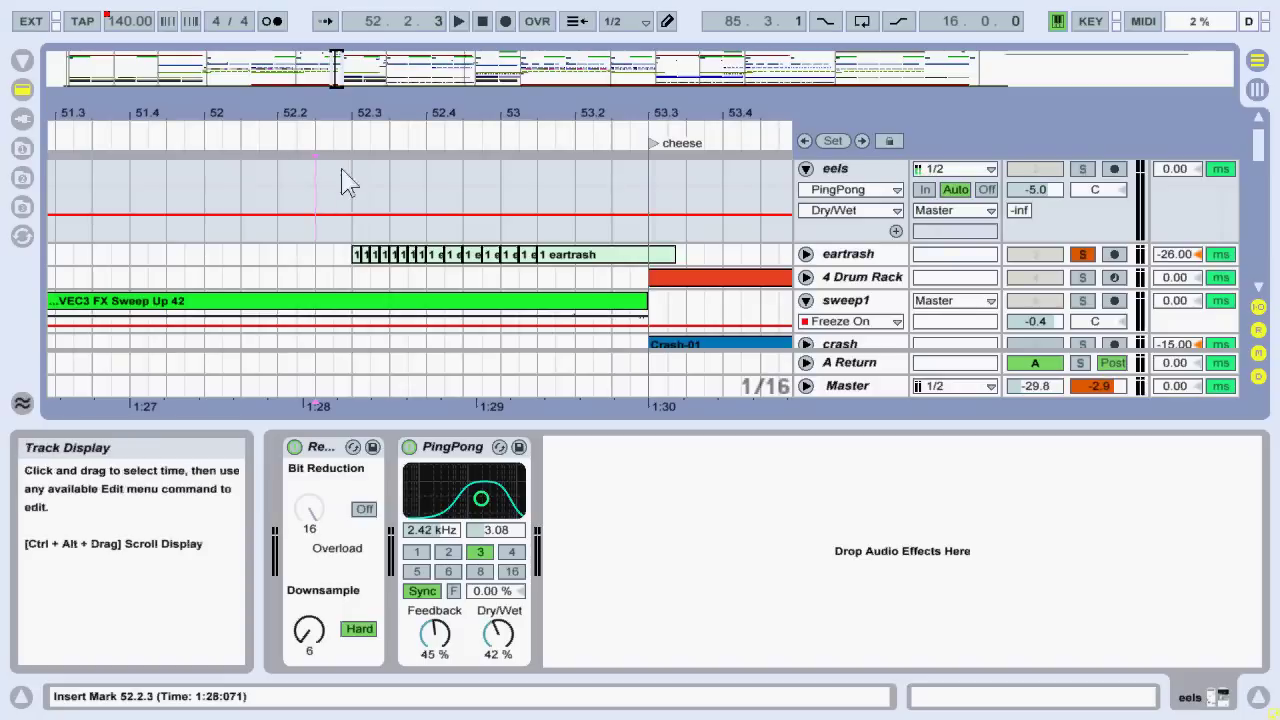
- Unfold the eartrash track and play its chopped clips from 52.3.1
{"action": "left_click", "coordinate": [806, 254]}
{"action": "left_click", "coordinate": [354, 295]}
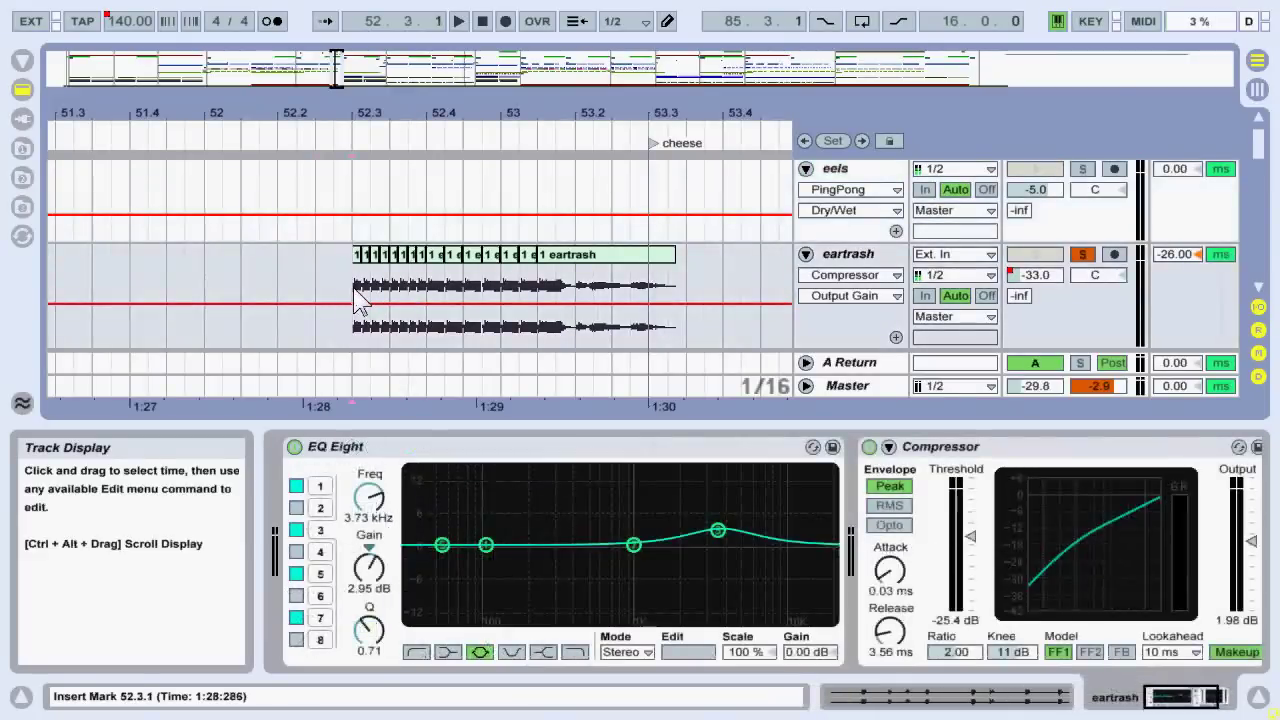
{"action": "key", "text": "space"}
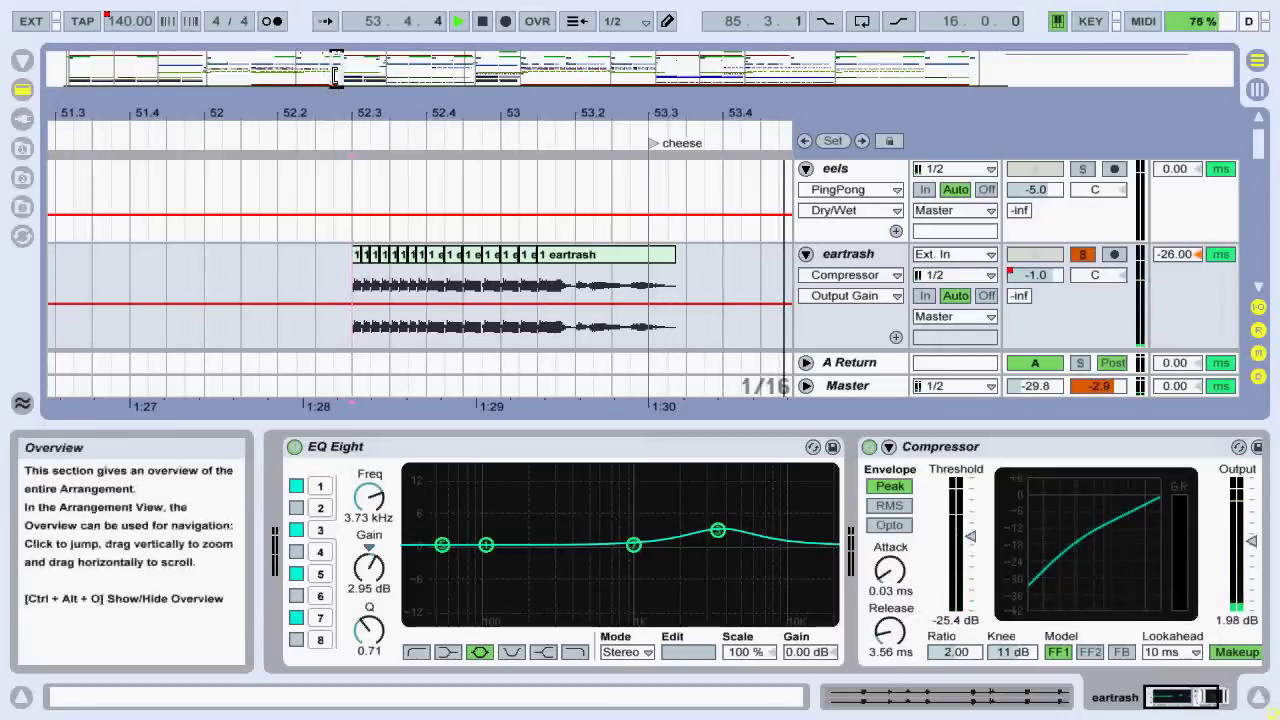
- Solo and enlarge the 4 Drum Rack track, selecting its clip at the start of the cheese section
{"action": "left_click_drag", "start_coordinate": [336, 77], "coordinate": [338, 130]}
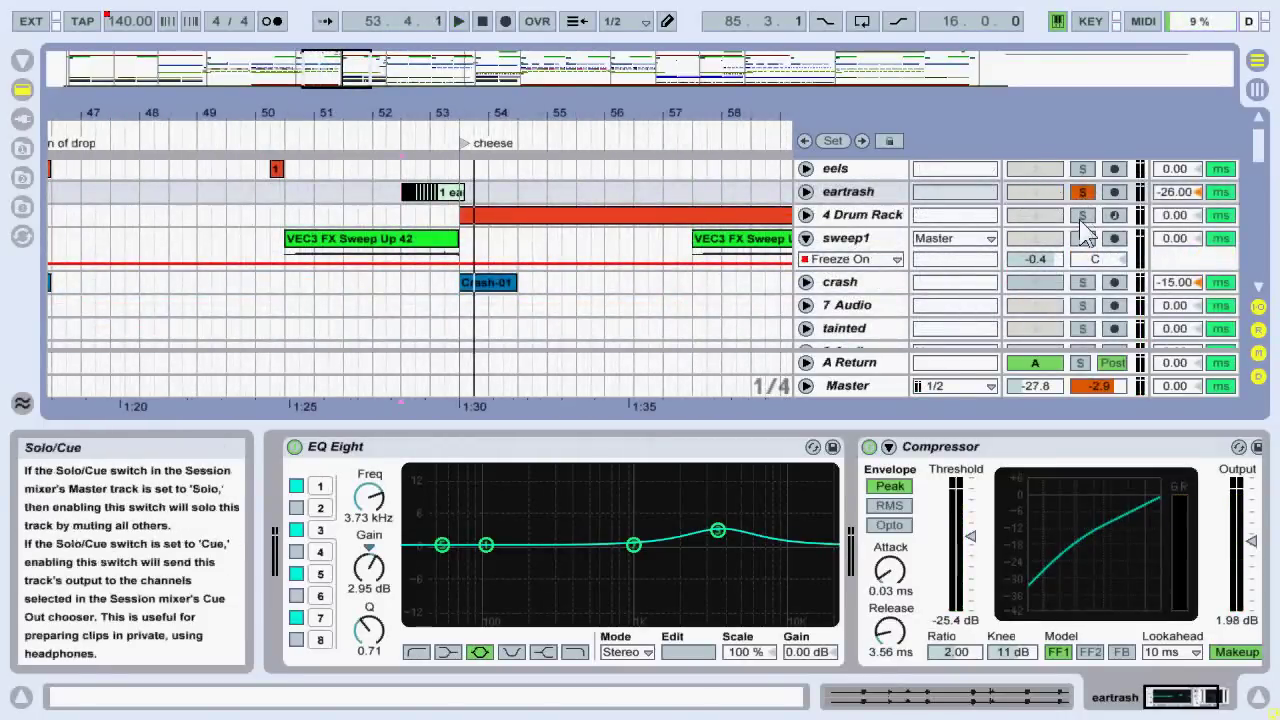
{"action": "left_click", "coordinate": [1083, 218]}
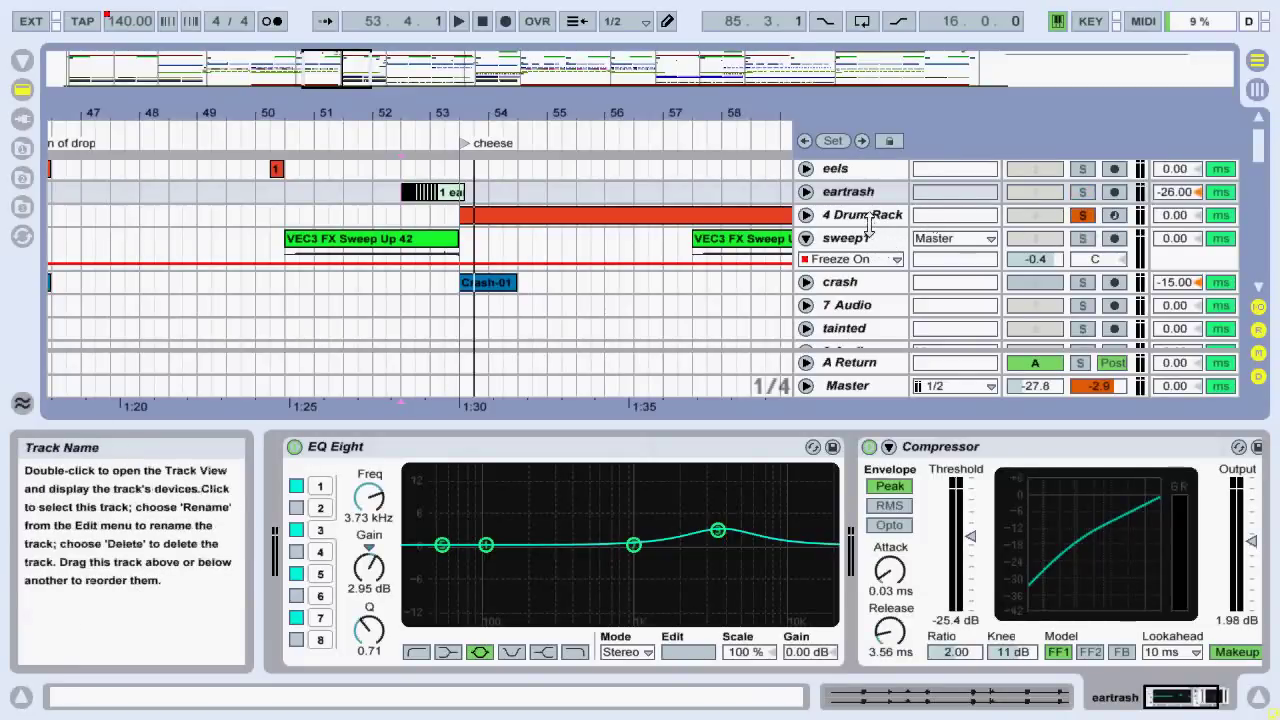
{"action": "left_click_drag", "start_coordinate": [868, 227], "coordinate": [870, 292]}
{"action": "left_click", "coordinate": [636, 226]}
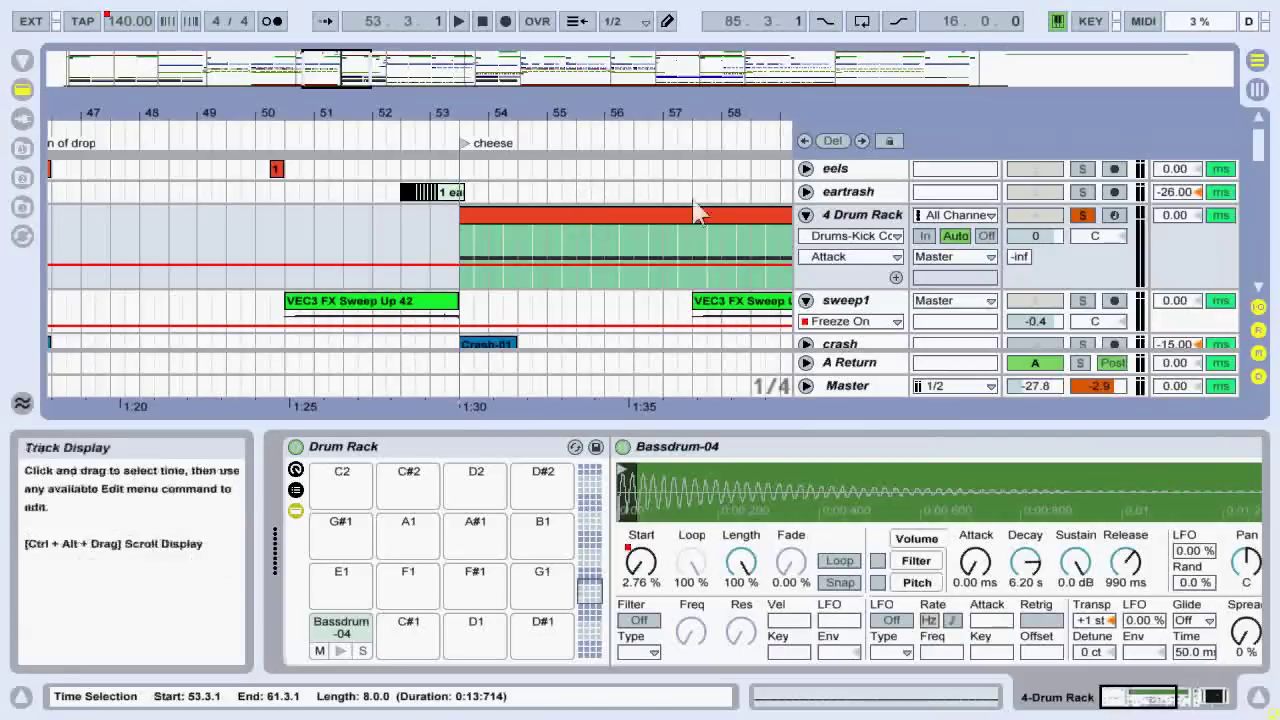
- Audition the soloed 4 Drum Rack clip at the start of the break section, from 109.3.1
{"action": "left_click", "coordinate": [706, 75]}
{"action": "left_click_drag", "start_coordinate": [706, 75], "coordinate": [706, 50]}
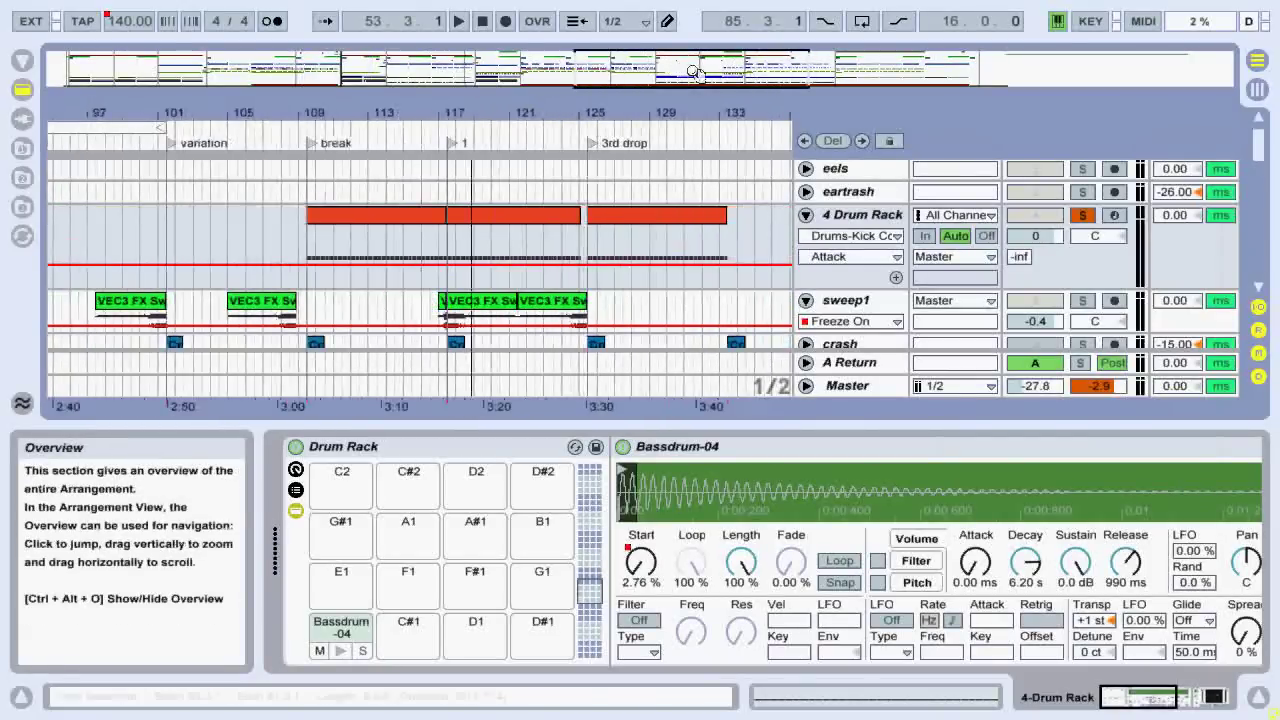
{"action": "left_click", "coordinate": [380, 217]}
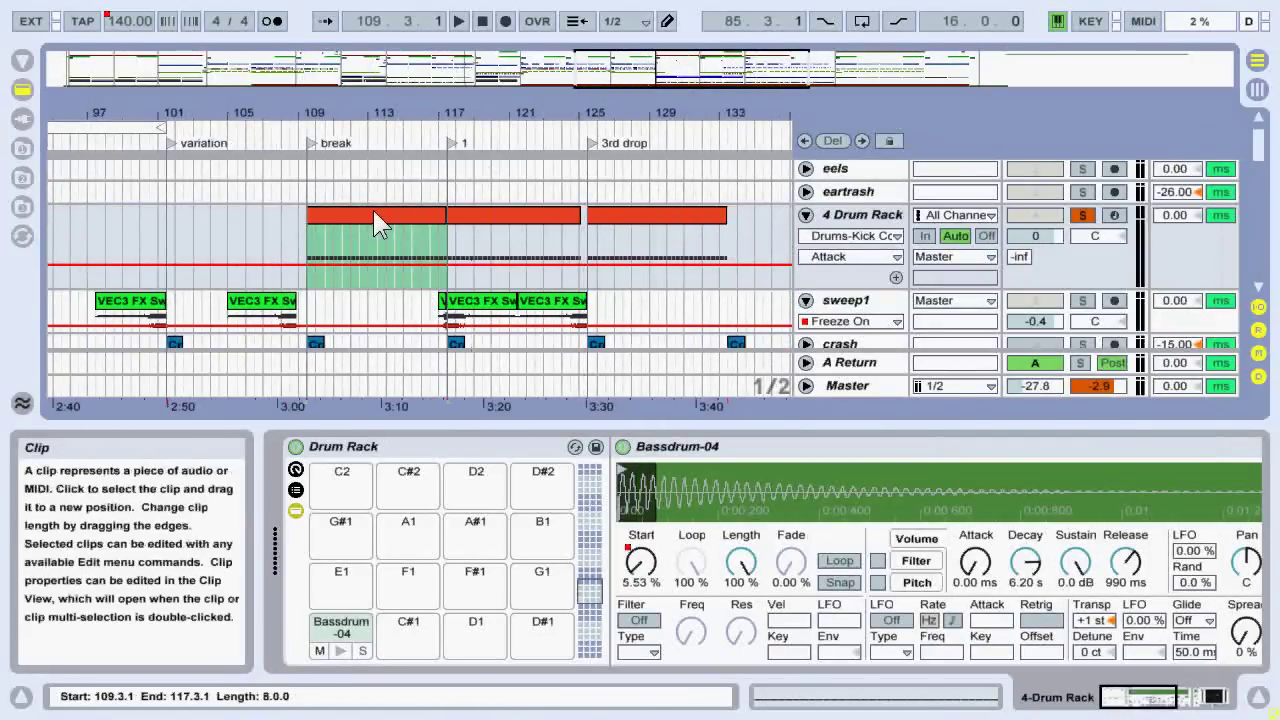
{"action": "key", "text": "space"}
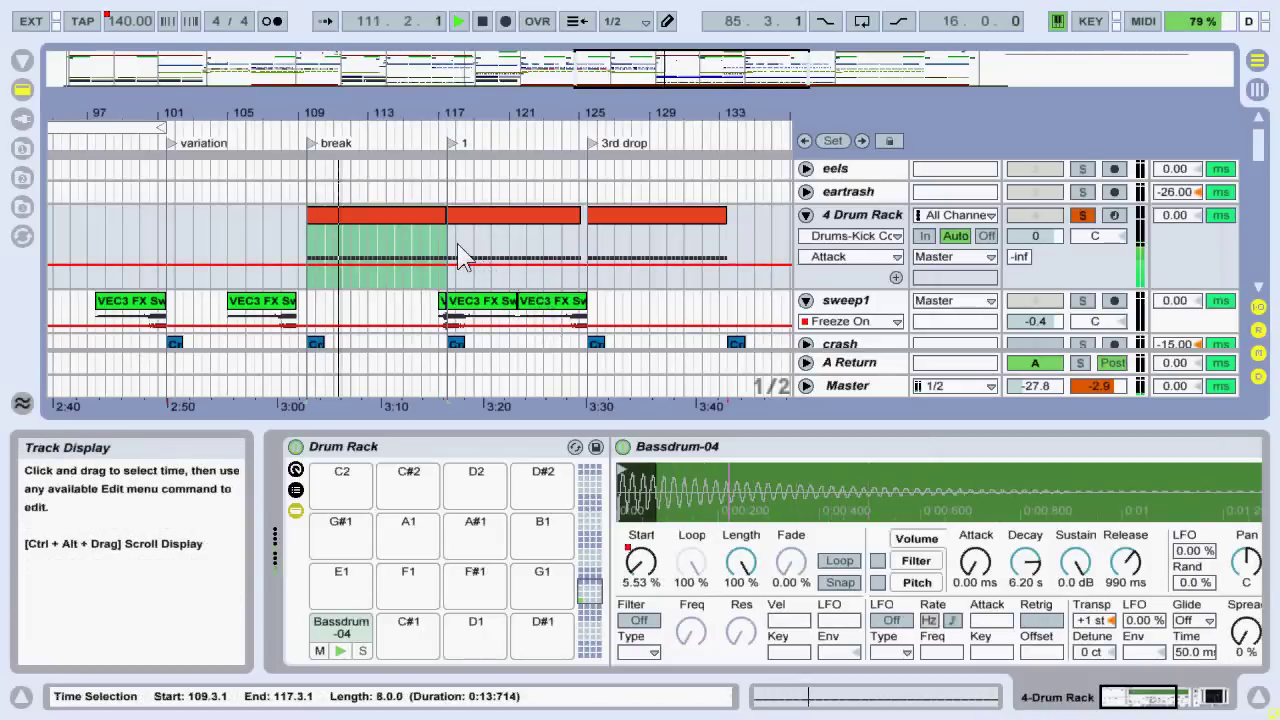
{"action": "key", "text": "space"}
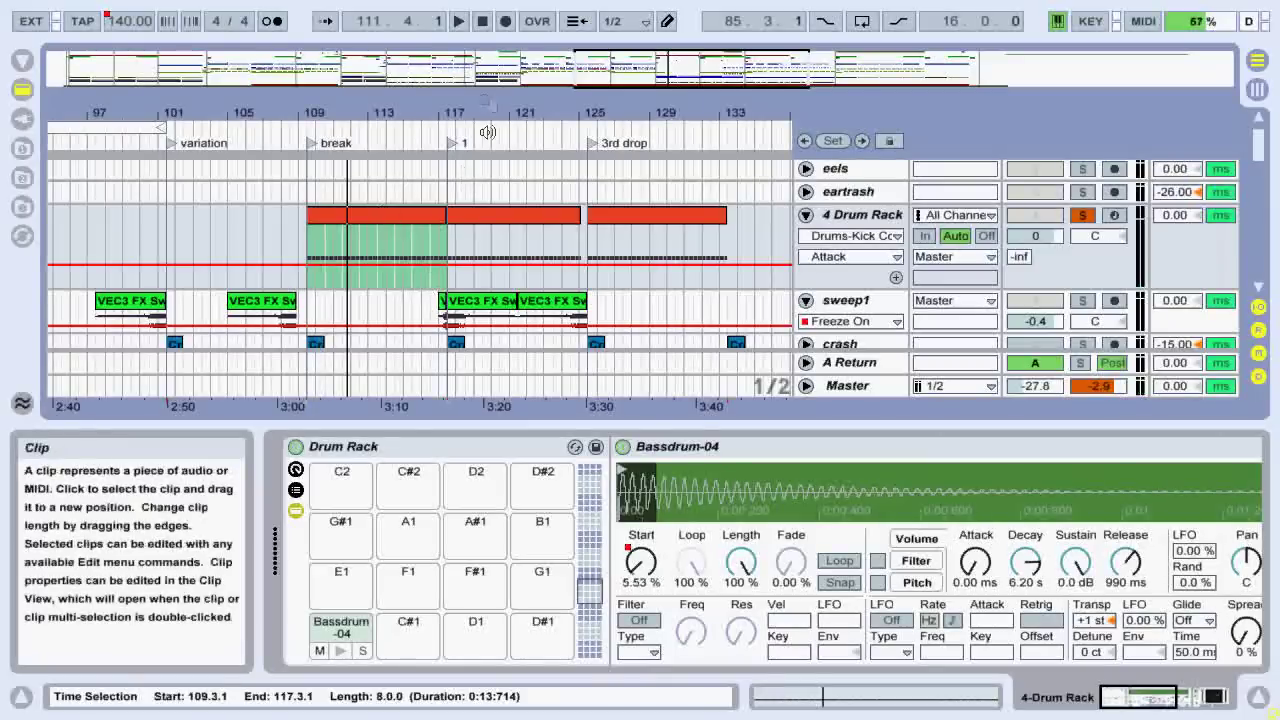
- Audition the 4 Drum Rack clip in the cheese section while examining the Bassdrum-04 sampler in its device chain
{"action": "left_click_drag", "start_coordinate": [490, 67], "coordinate": [355, 60]}
{"action": "left_click", "coordinate": [305, 230]}
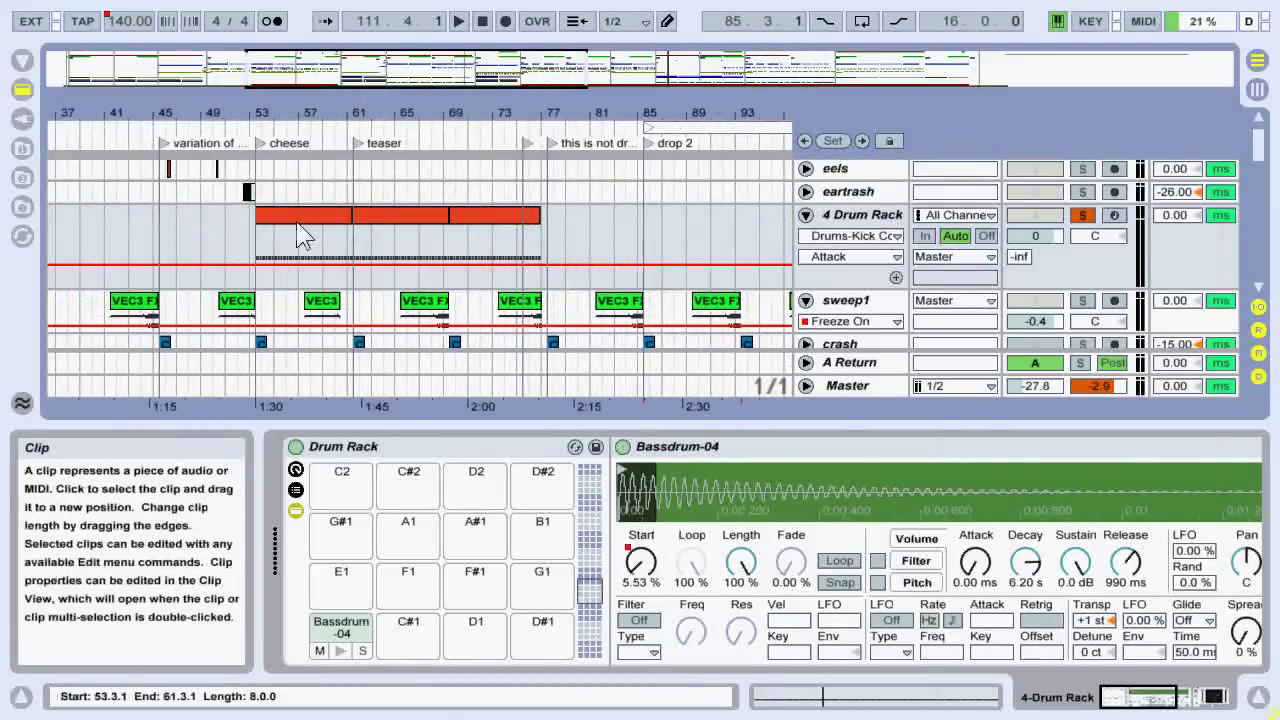
{"action": "left_click_drag", "start_coordinate": [335, 58], "coordinate": [330, 213]}
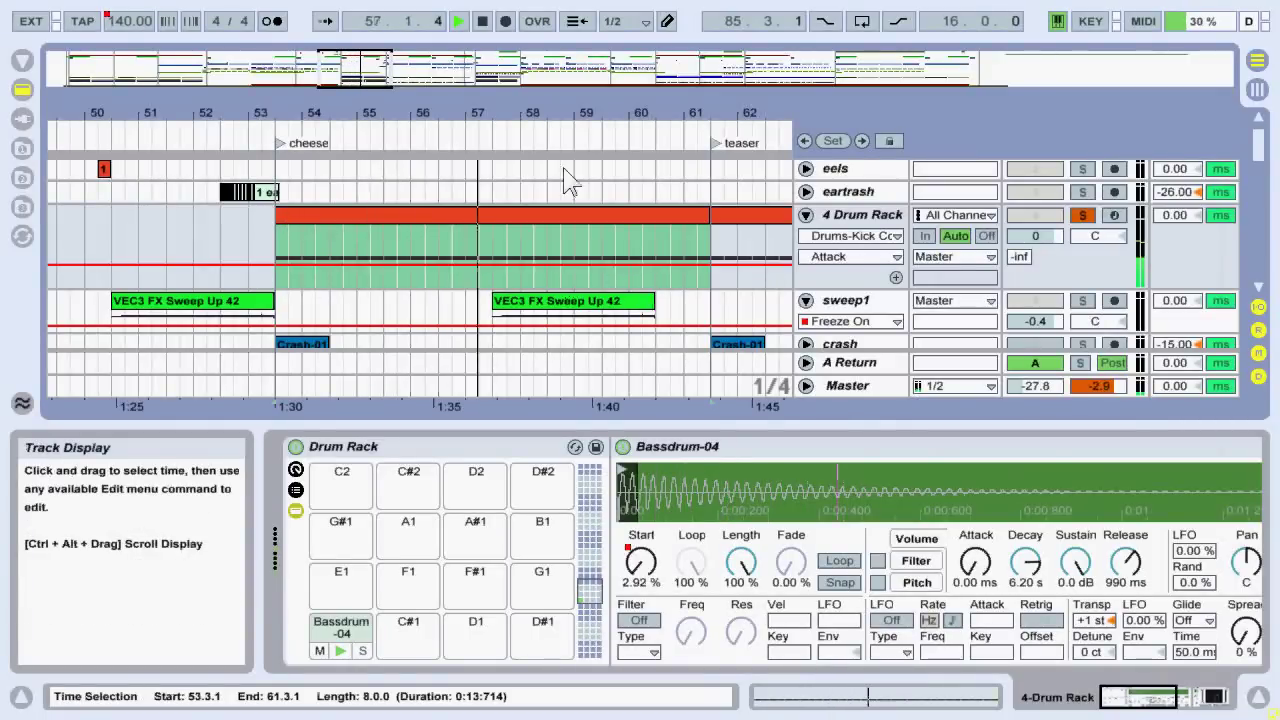
{"action": "left_click_drag", "start_coordinate": [388, 90], "coordinate": [528, 85]}
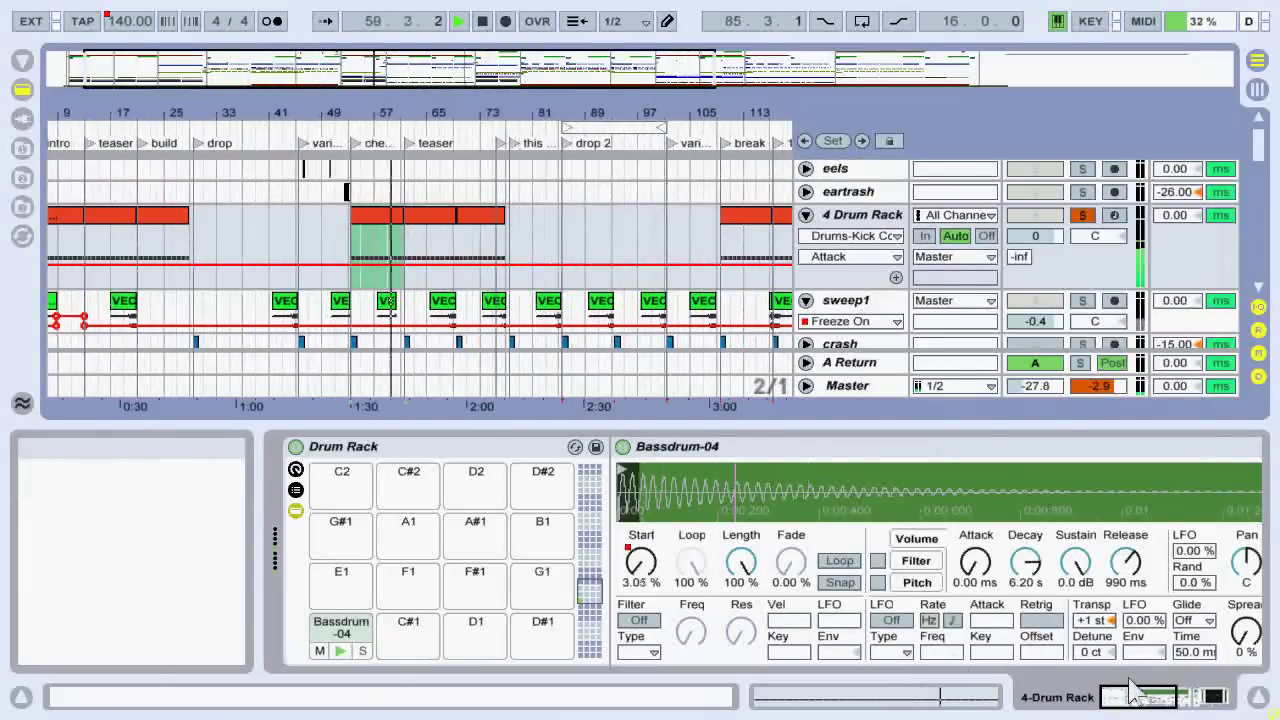
{"action": "mouse_move", "coordinate": [1145, 697]}
{"action": "left_mouse_down"}
{"action": "mouse_move", "coordinate": [1262, 703]}
{"action": "mouse_move", "coordinate": [1130, 700]}
{"action": "left_mouse_up"}
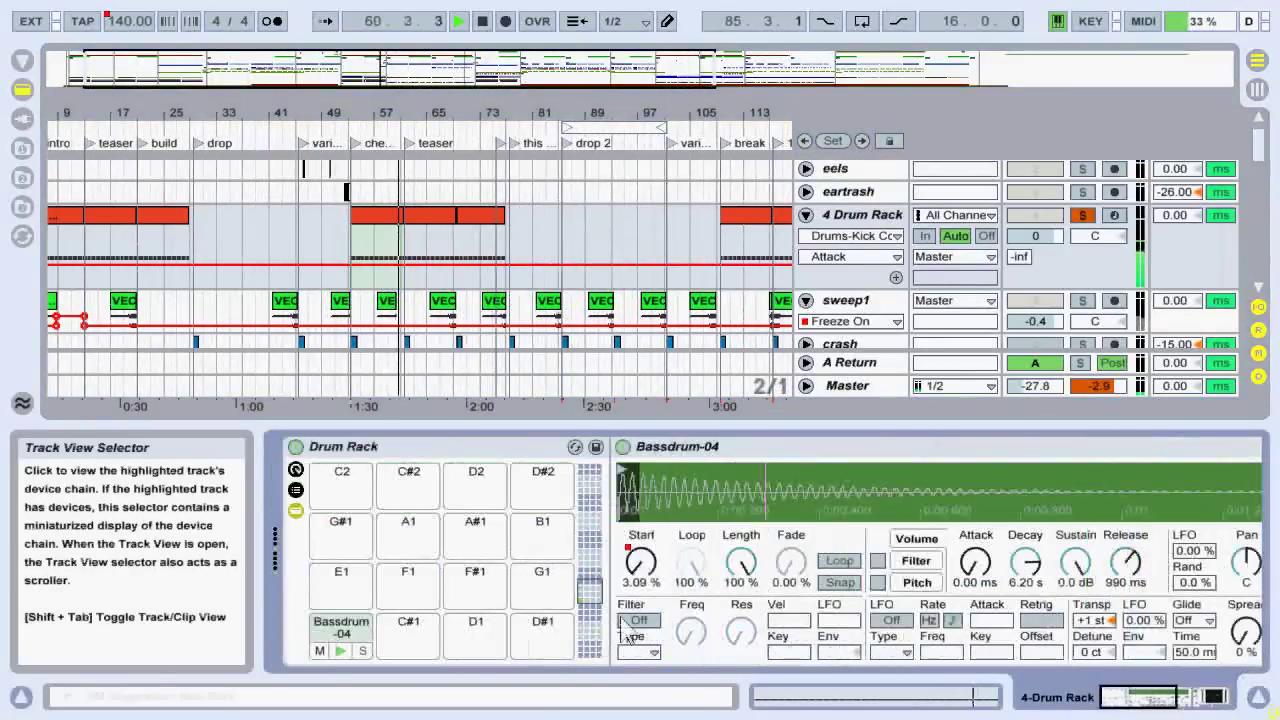
- Solo the sweep1 track and show its EQ Eight and Reverb devices
{"action": "left_click_drag", "start_coordinate": [590, 70], "coordinate": [540, 74]}
{"action": "scroll", "coordinate": [674, 229], "scroll_direction": "down", "scroll_amount": 2}
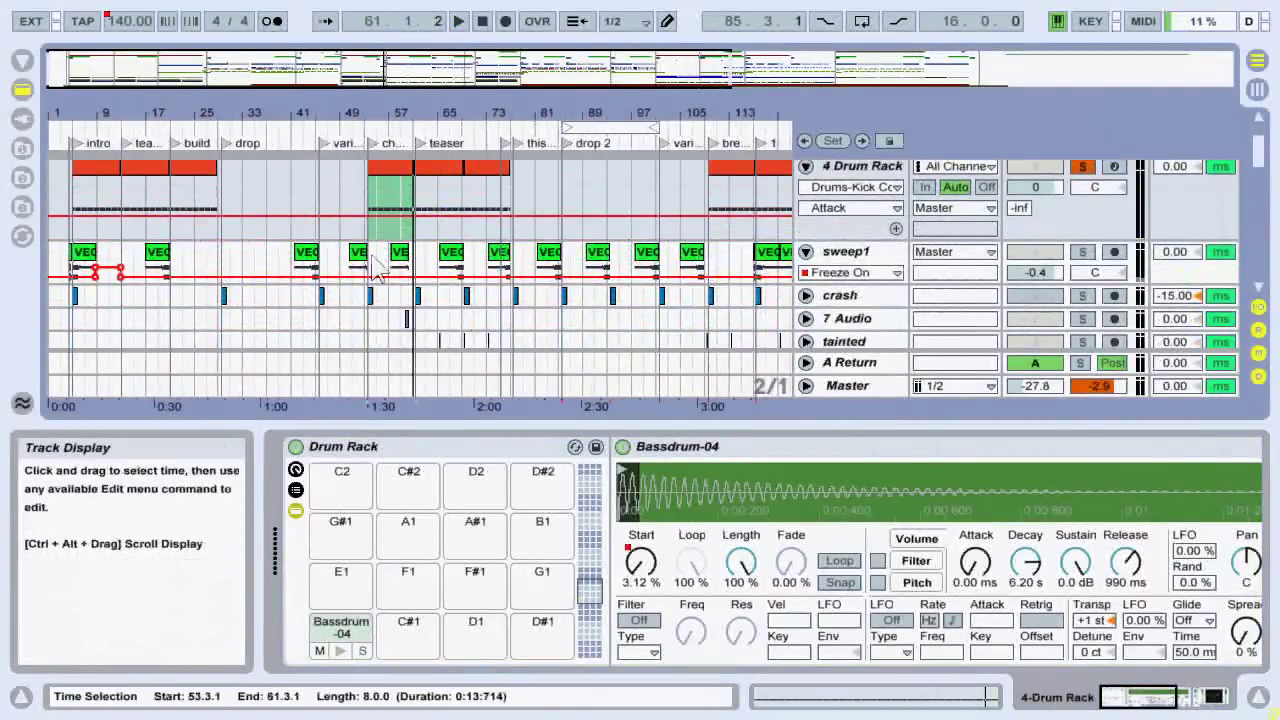
{"action": "left_click", "coordinate": [866, 252]}
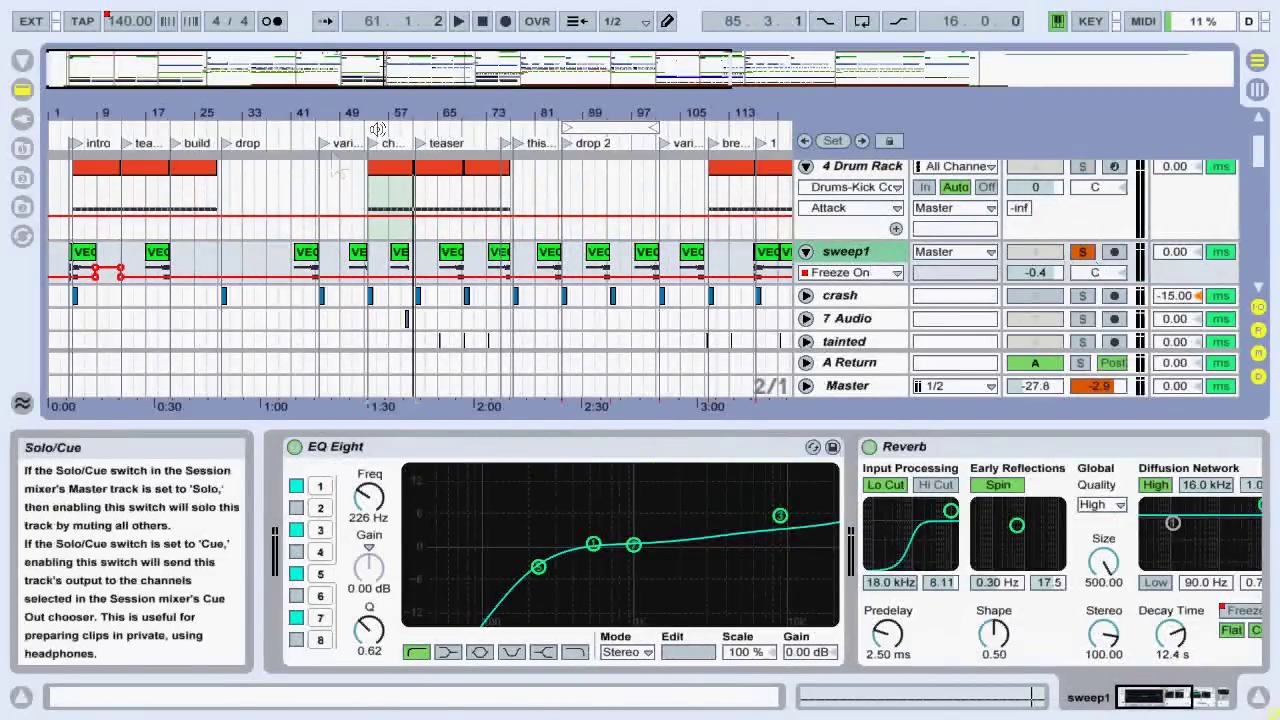
- Audition the soloed sweep1 track's VEC3 FX Sweep Up 42 clip at the start of the intro section
{"action": "left_click", "coordinate": [85, 272]}
{"action": "left_click_drag", "start_coordinate": [115, 60], "coordinate": [420, 268]}
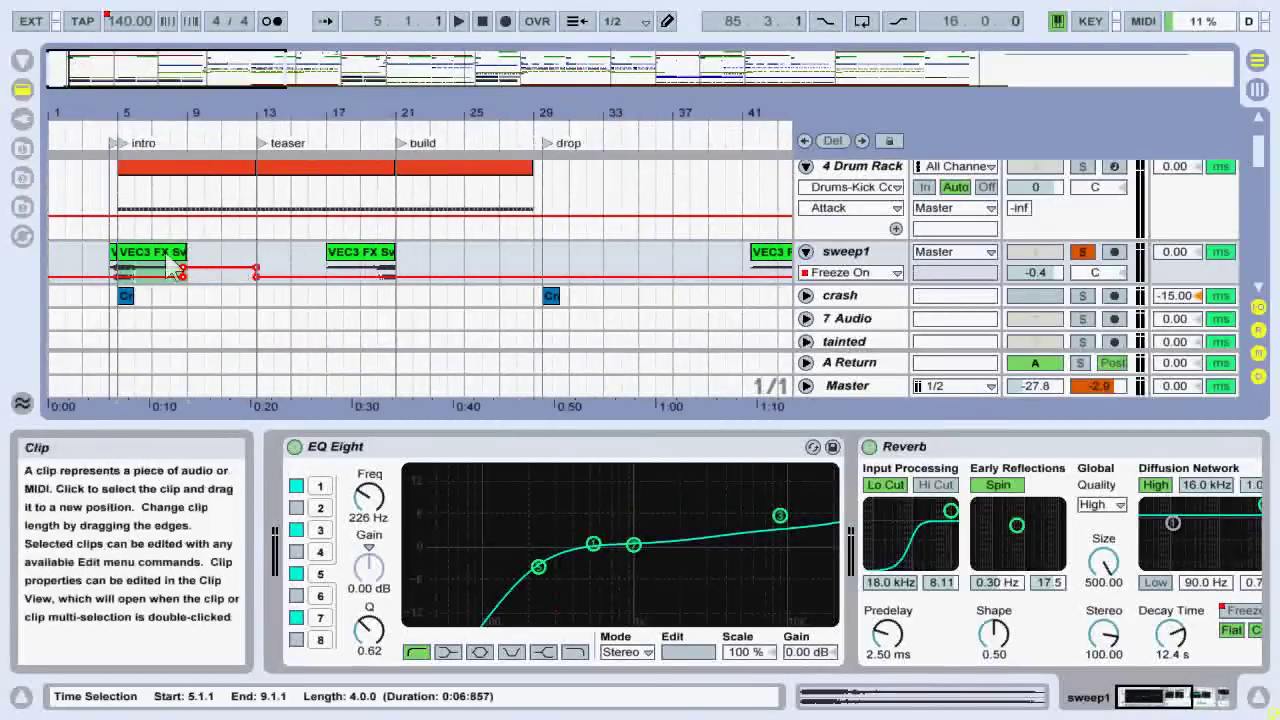
{"action": "left_click", "coordinate": [112, 251]}
{"action": "key", "text": "space"}
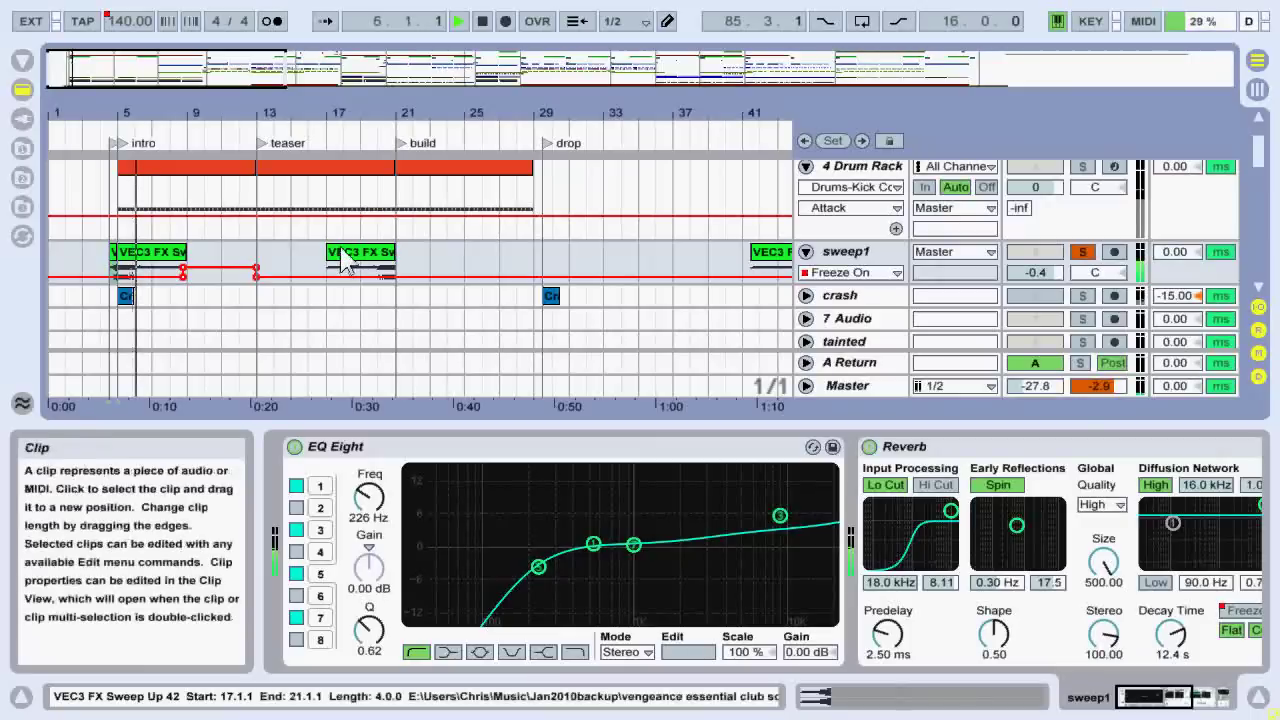
- Solo the crash track and audition its Crash-01 clip at 5.1.1 with the PingPong delay showing
{"action": "left_click", "coordinate": [128, 295]}
{"action": "key", "text": "space"}
{"action": "key", "text": "minus"}
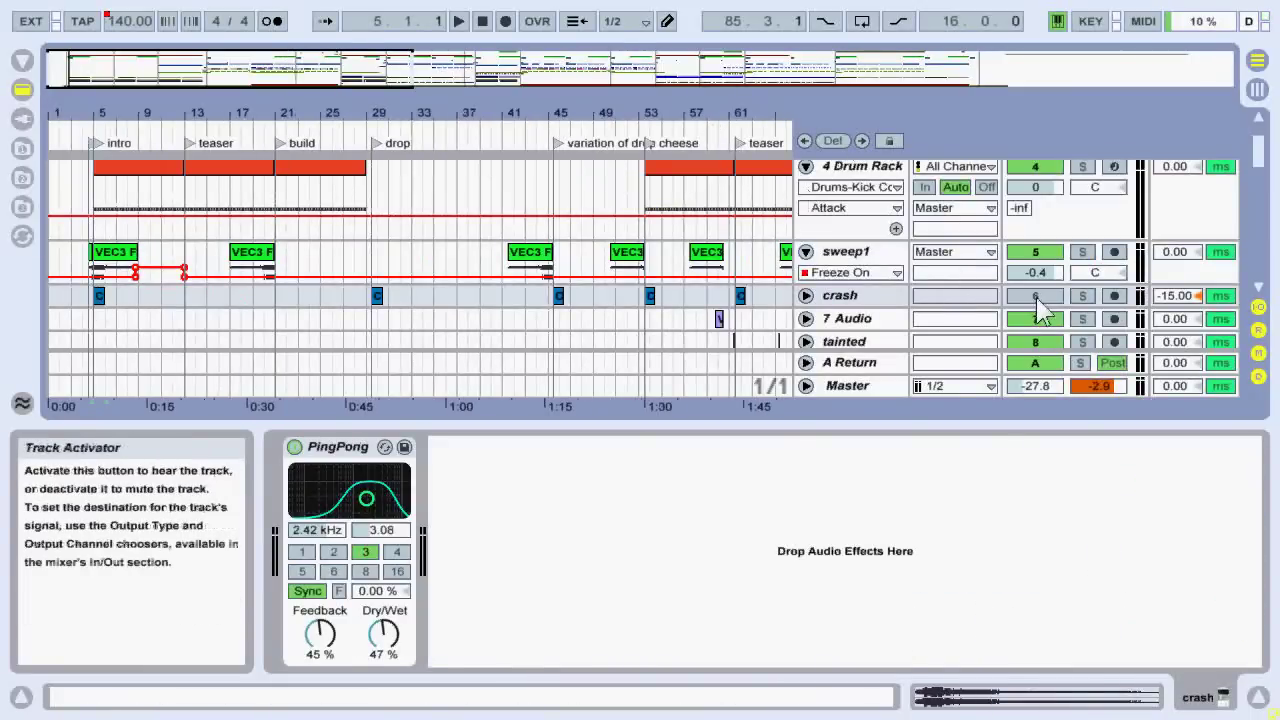
{"action": "left_click", "coordinate": [1082, 296]}
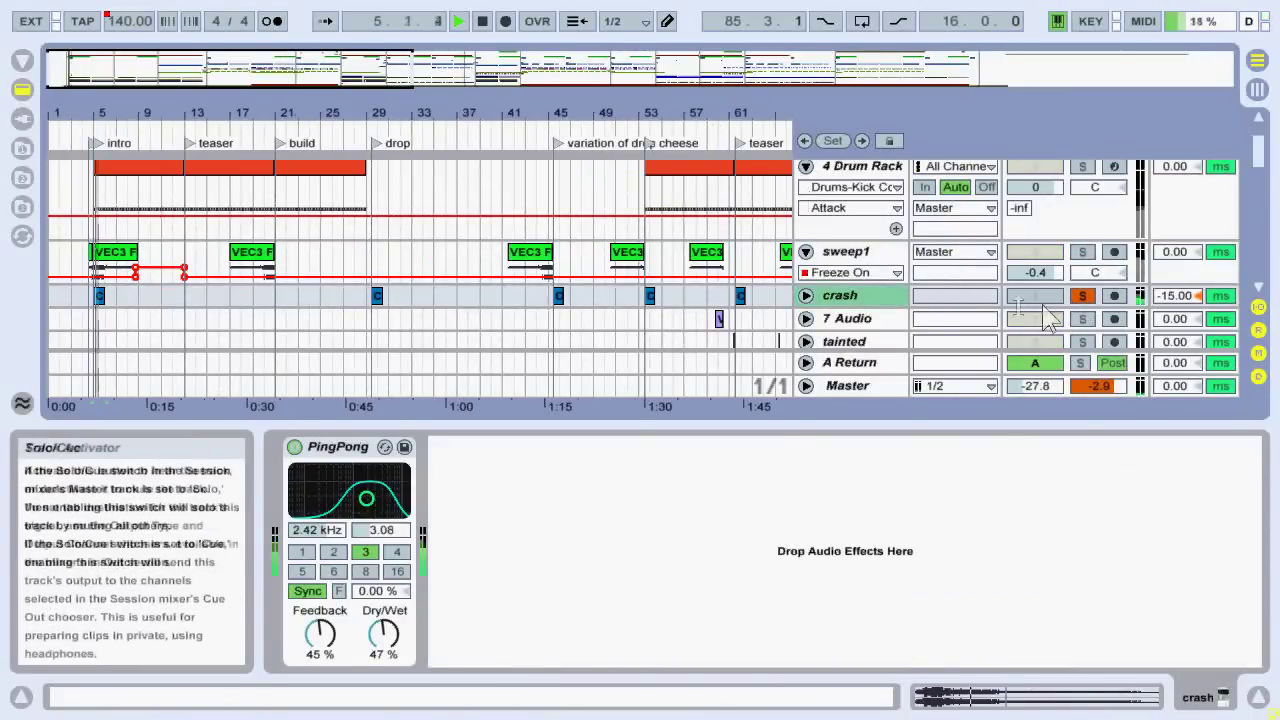
{"action": "left_click_drag", "start_coordinate": [95, 83], "coordinate": [220, 277]}
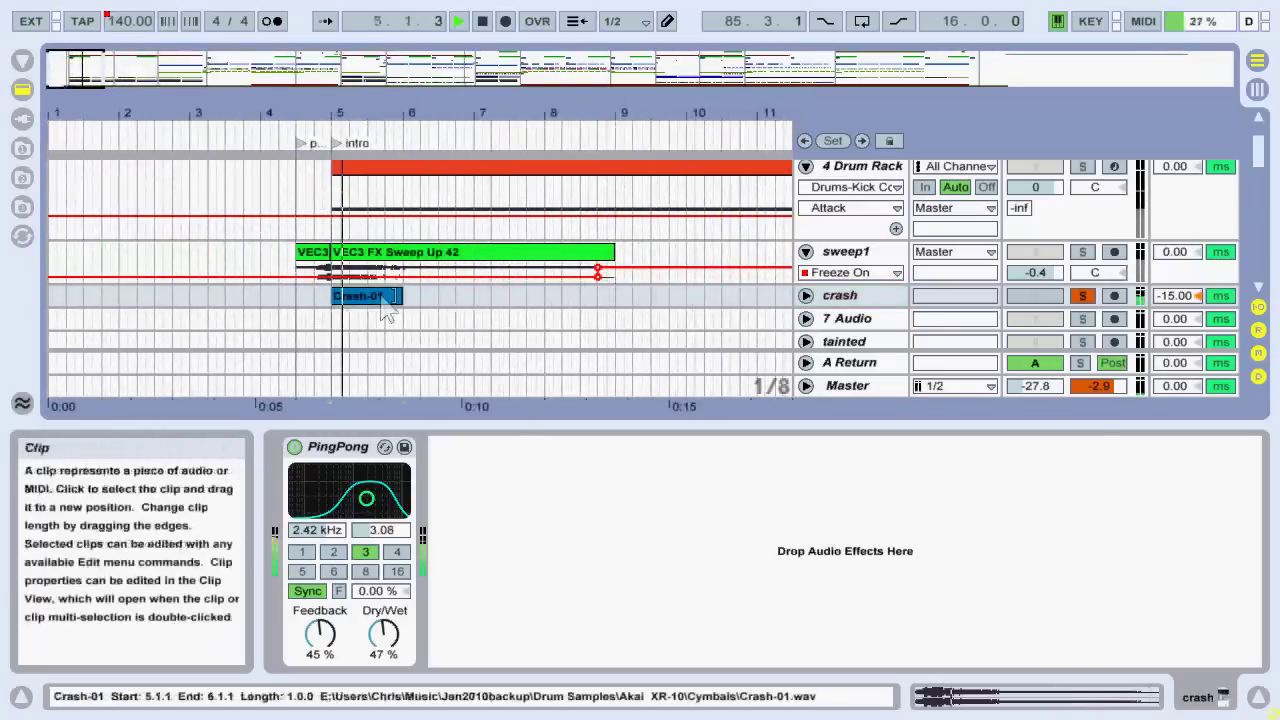
{"action": "left_click", "coordinate": [806, 295]}
{"action": "left_click", "coordinate": [806, 254]}
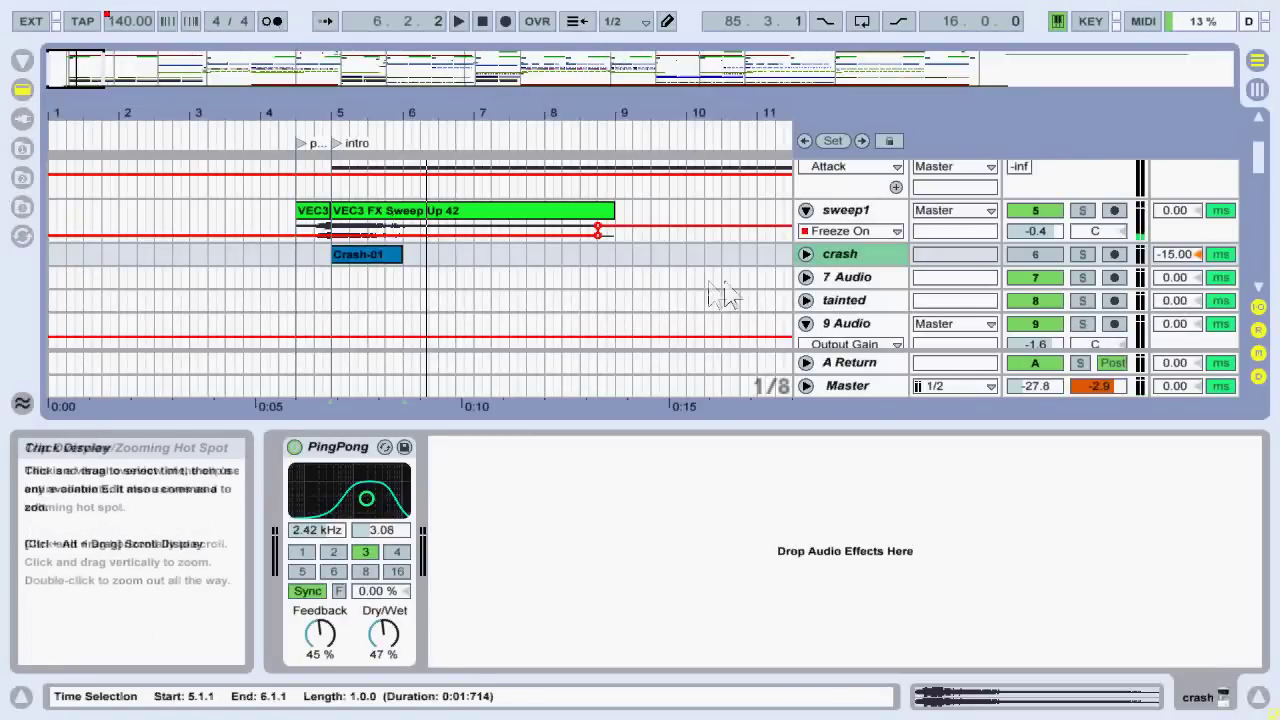
- Solo the 7 Audio track and audition its VEC3 FX Sweep Up 09 clip in the cheese section
{"action": "left_click", "coordinate": [840, 277]}
{"action": "left_click_drag", "start_coordinate": [86, 68], "coordinate": [340, 285]}
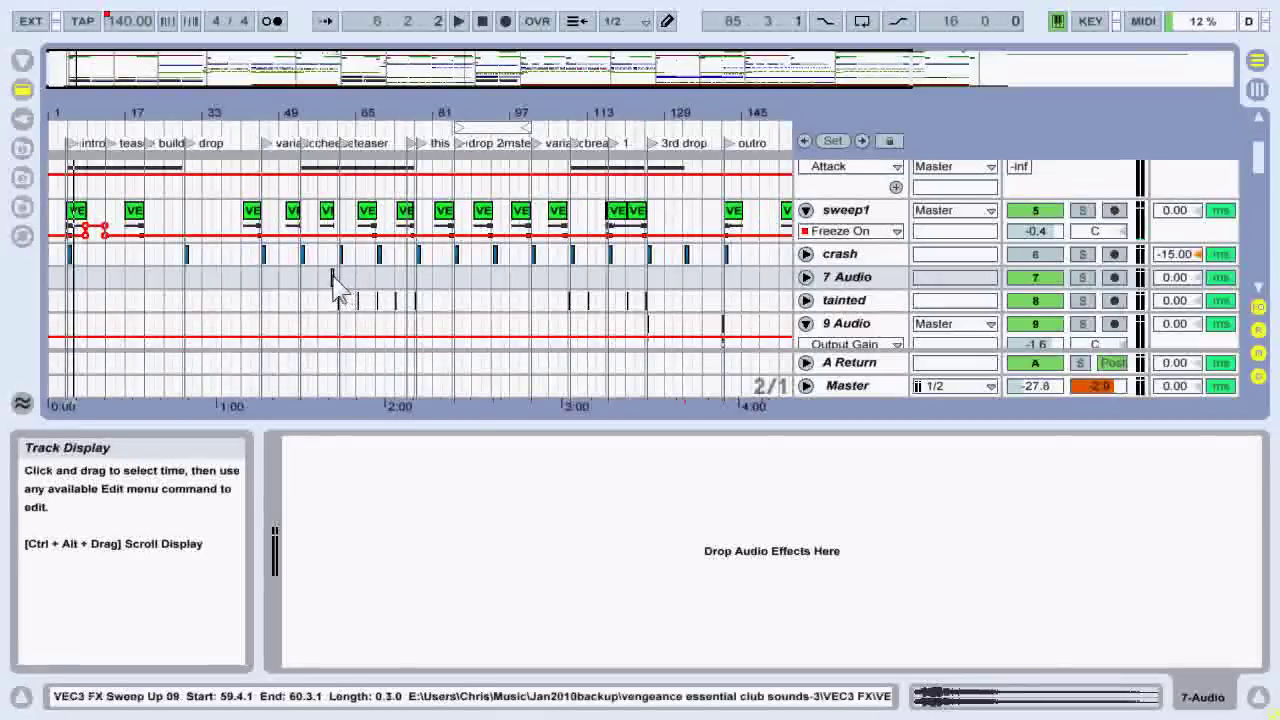
{"action": "left_click_drag", "start_coordinate": [340, 68], "coordinate": [340, 22]}
{"action": "key", "text": "space"}
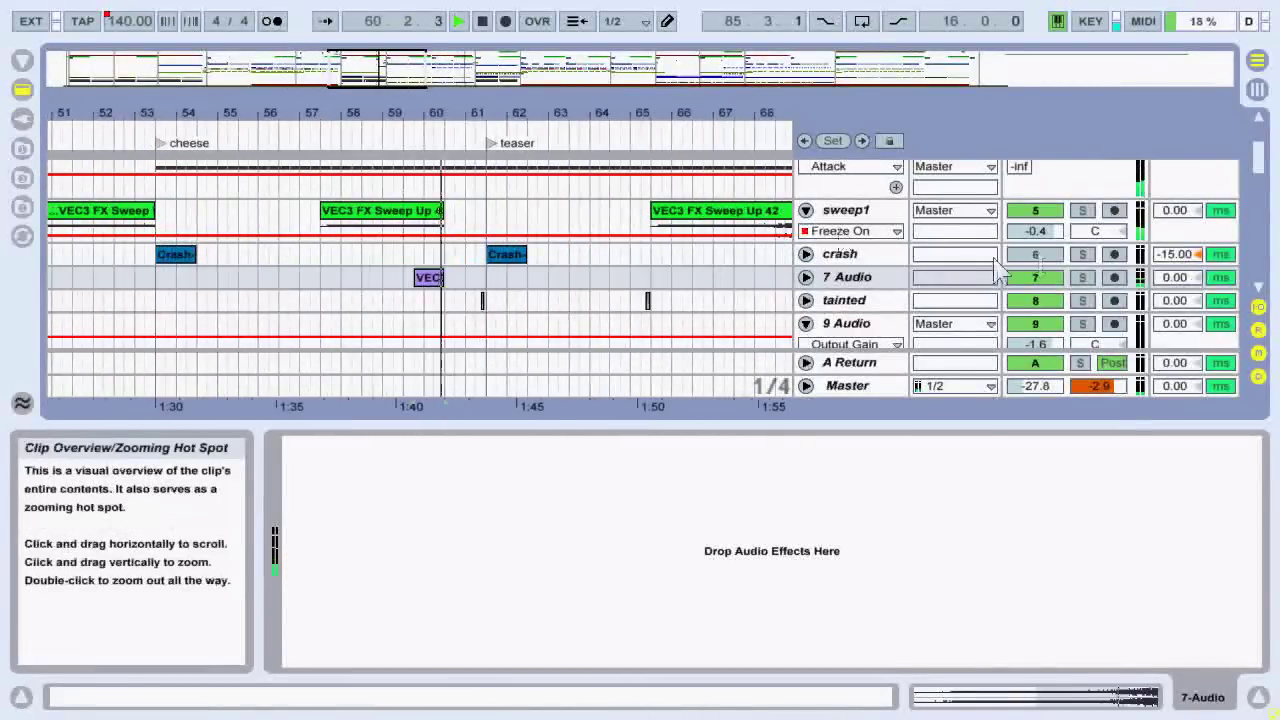
{"action": "left_click", "coordinate": [1082, 277]}
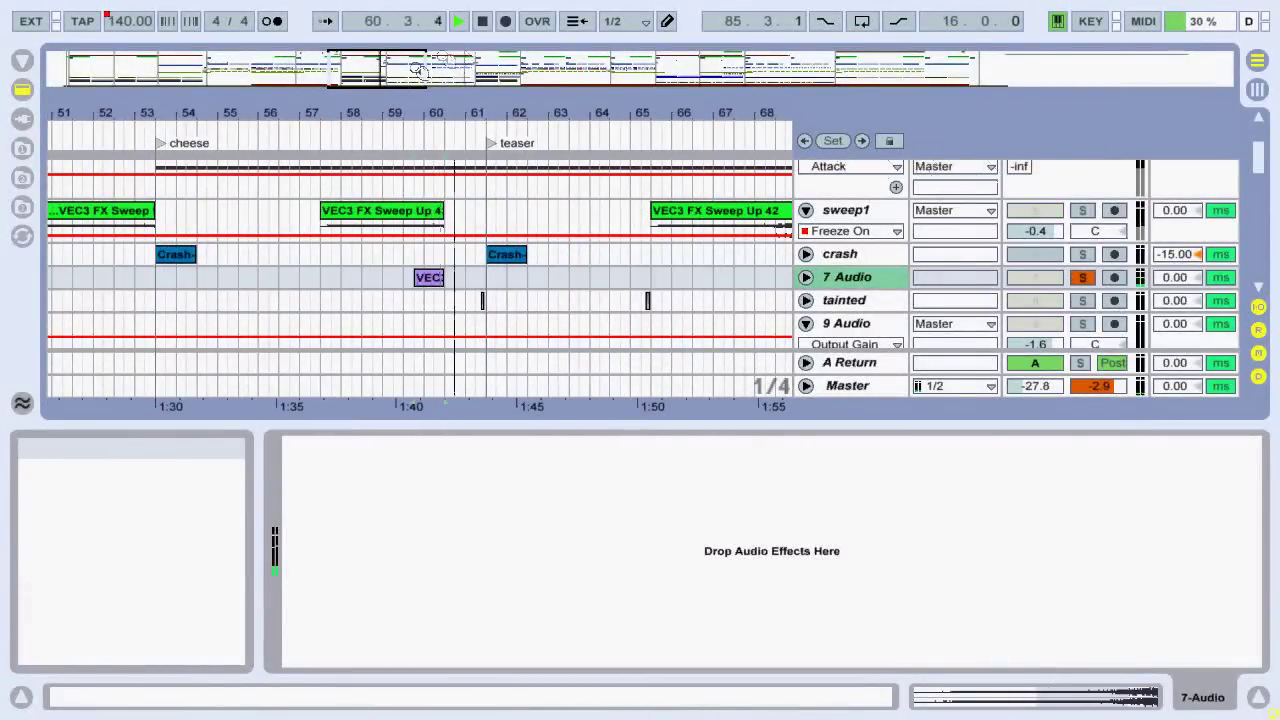
- Solo the tainted track, show its devices and audition its clip just before the first teaser marker after the cheese section
{"action": "left_click_drag", "start_coordinate": [383, 70], "coordinate": [1060, 395]}
{"action": "left_click", "coordinate": [860, 300]}
{"action": "left_click_drag", "start_coordinate": [357, 76], "coordinate": [385, 45]}
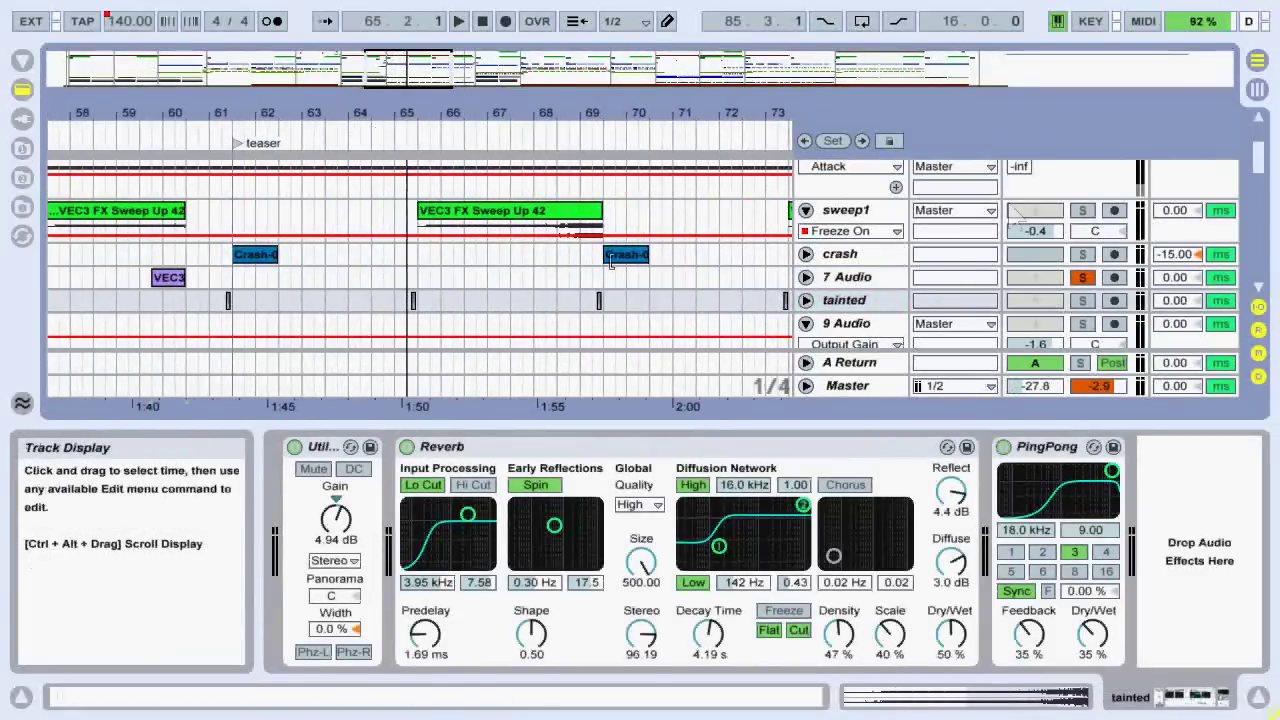
{"action": "left_click", "coordinate": [1082, 300]}
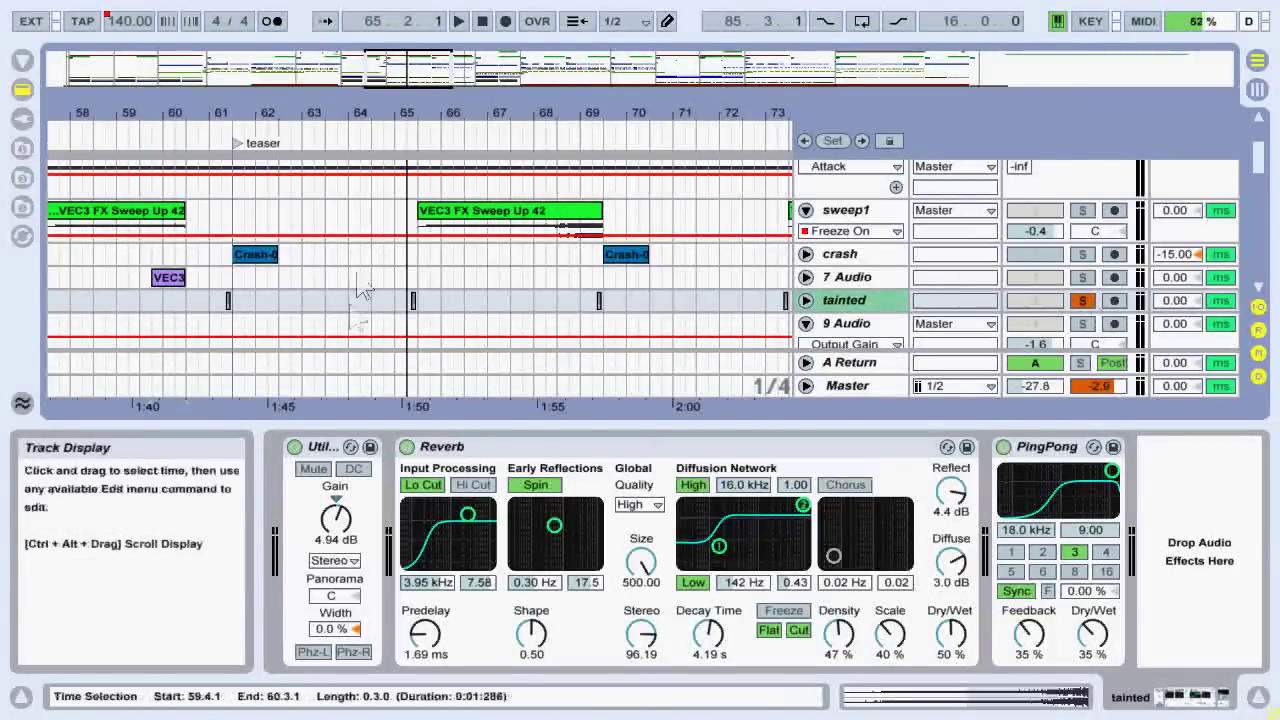
{"action": "left_click", "coordinate": [237, 330]}
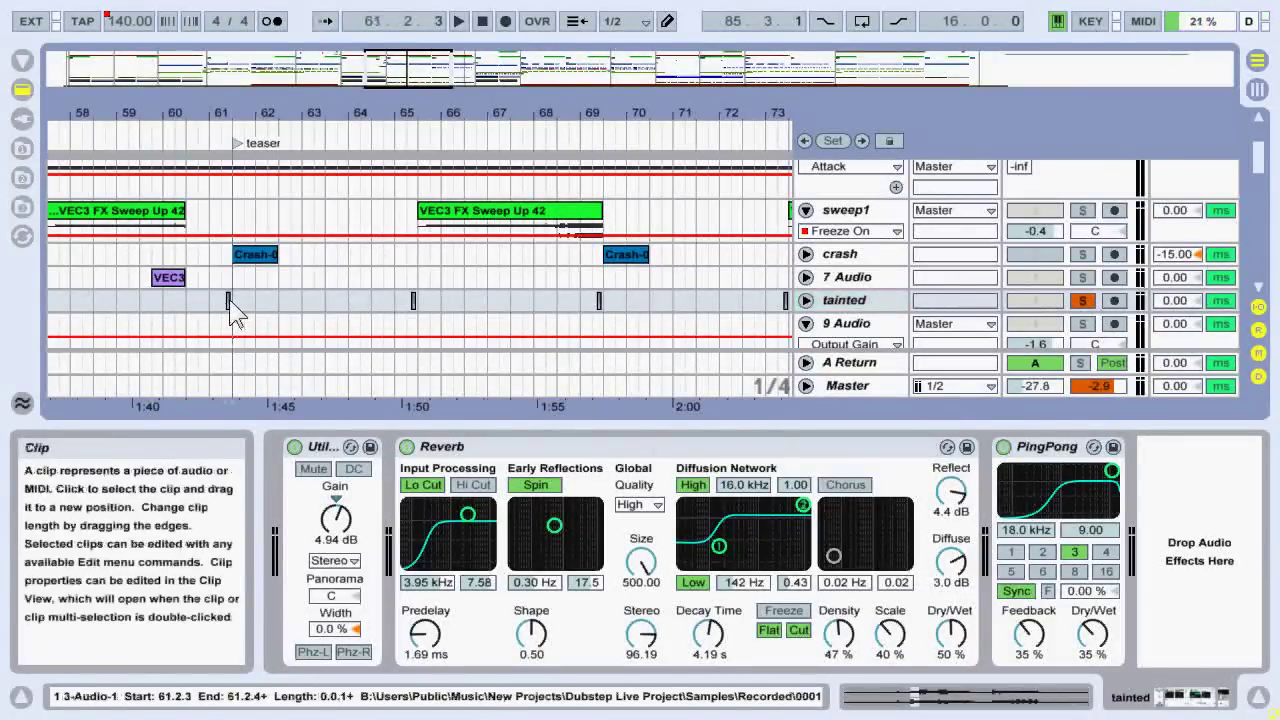
{"action": "left_click", "coordinate": [459, 21]}
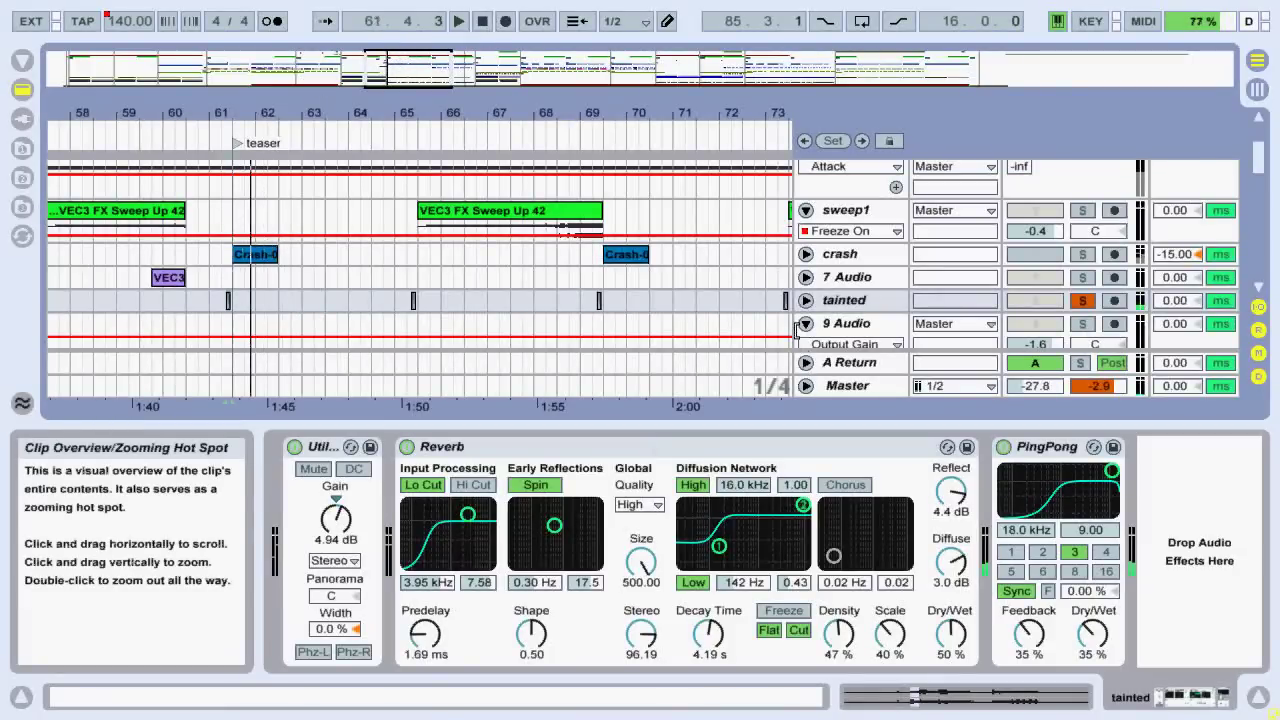
- Unfold the tainted track and open the sample of its 1 3-Audio-1 clip at 61.2.3
{"action": "key", "text": "plus"}
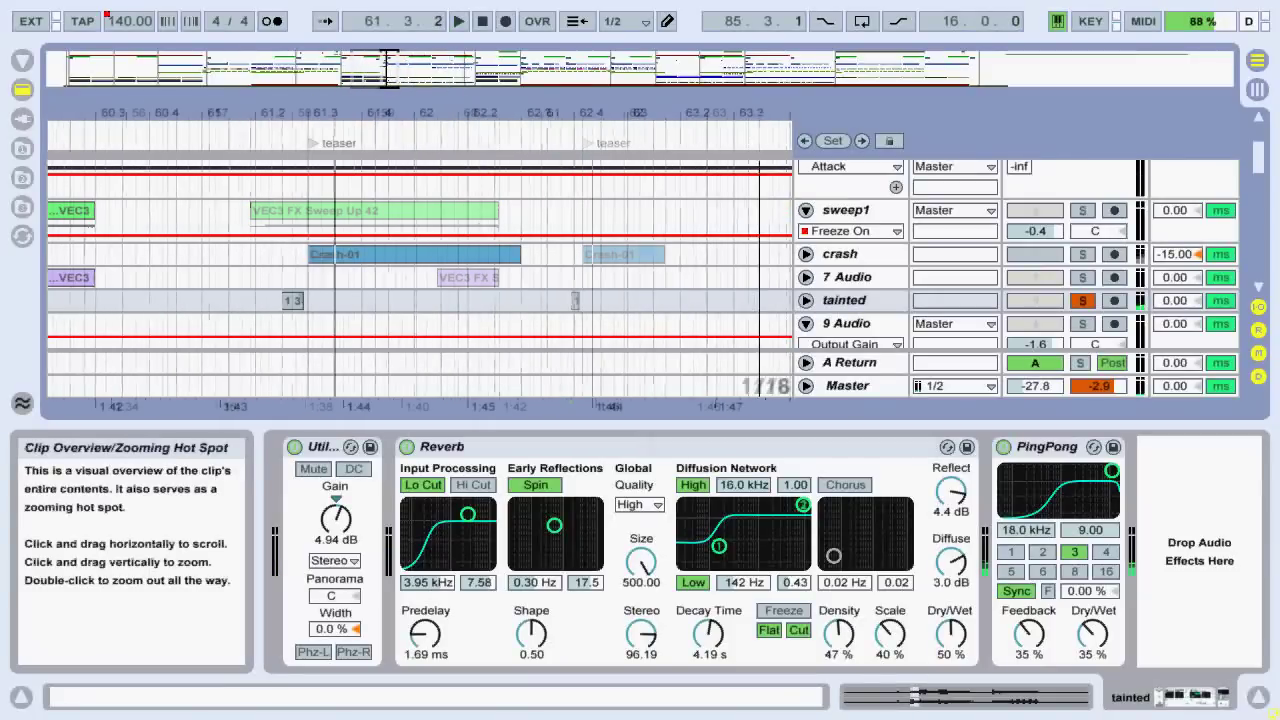
{"action": "left_click", "coordinate": [806, 300]}
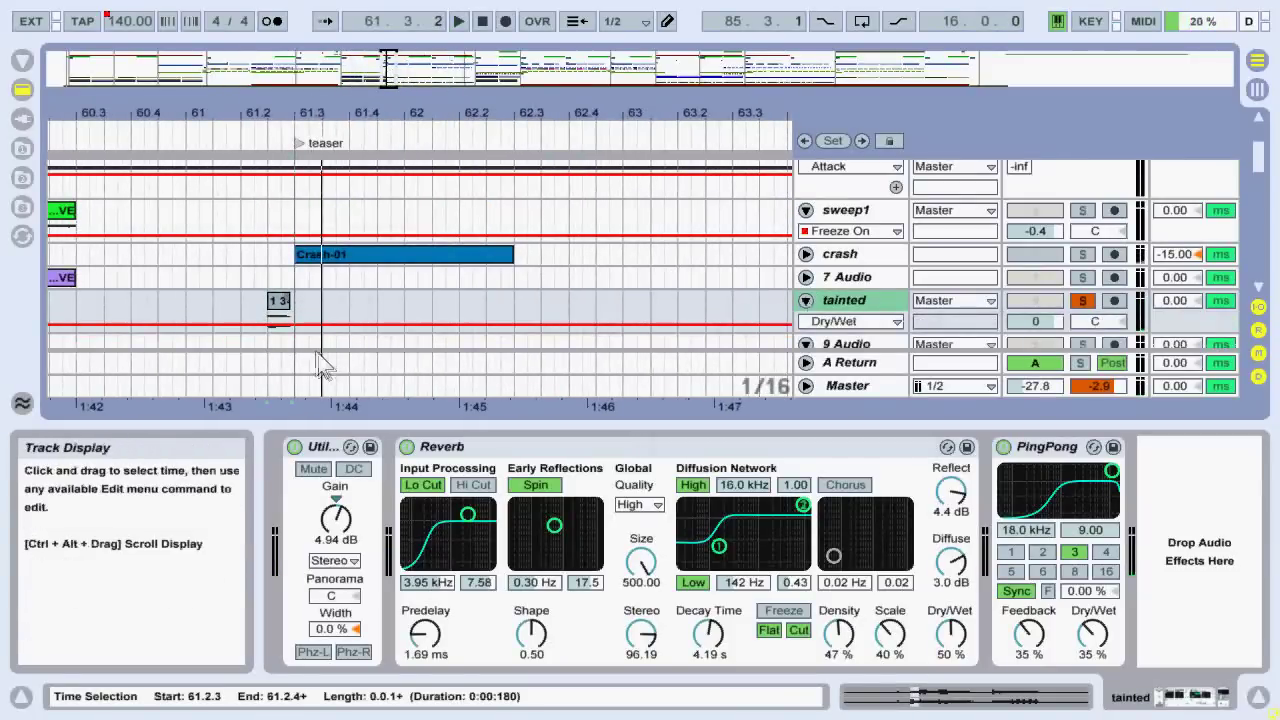
{"action": "double_click", "coordinate": [281, 306]}
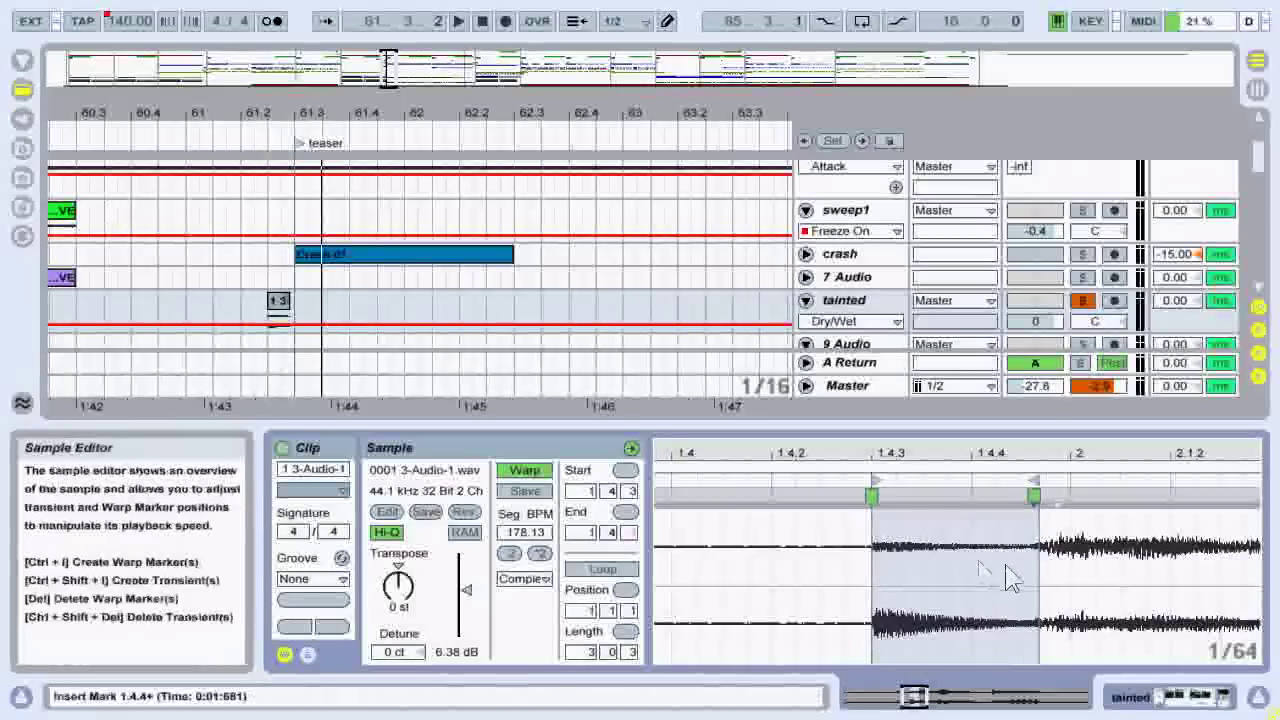
- Extend the tainted clip's end to 62.2.3 to audition the longer sample, and trim its end to 61.3.1
{"action": "left_click_drag", "start_coordinate": [293, 318], "coordinate": [494, 318]}
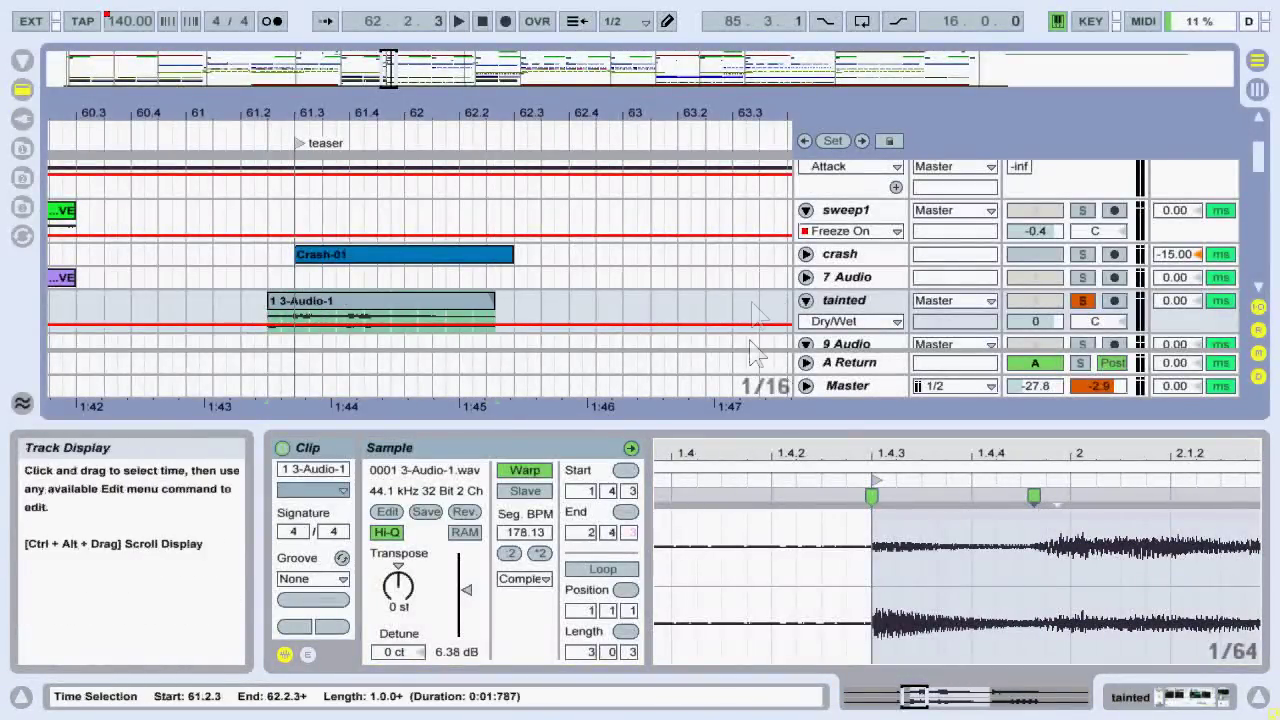
{"action": "key", "text": "space"}
{"action": "left_click_drag", "start_coordinate": [490, 300], "coordinate": [294, 301]}
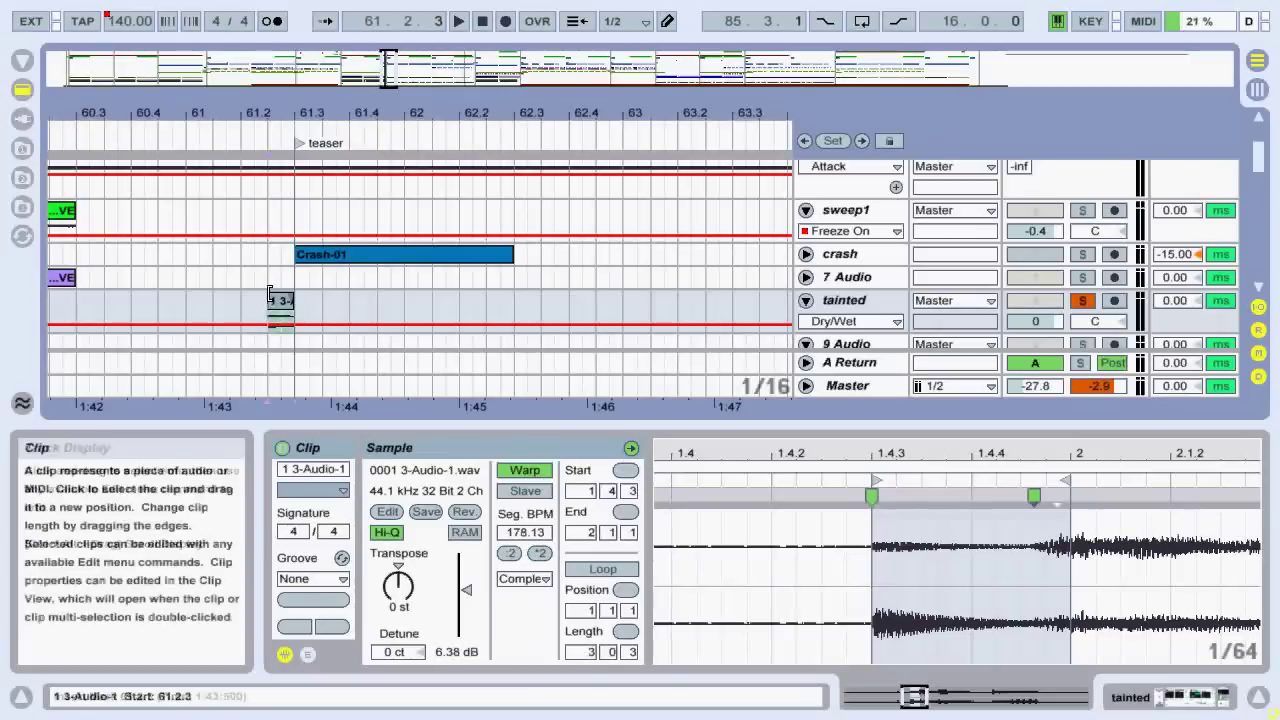
{"action": "left_click", "coordinate": [282, 299]}
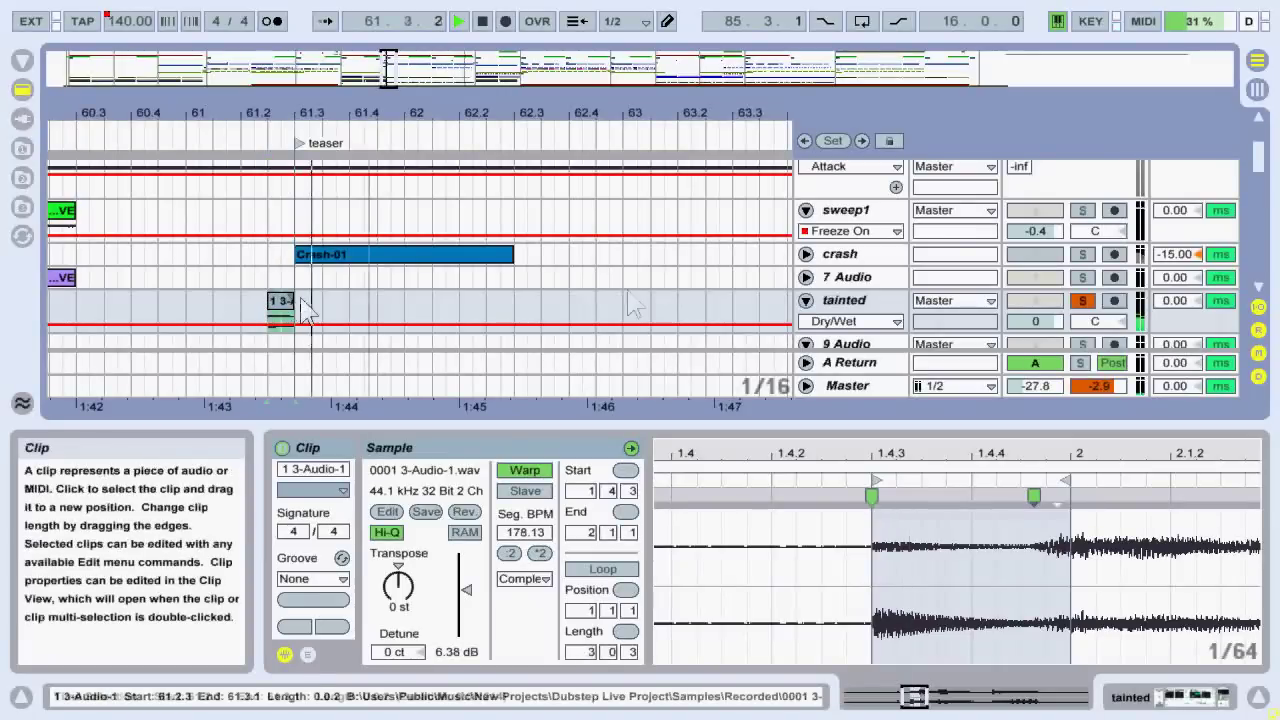
- Show the Fades envelope on the tainted track and make the track taller
{"action": "left_click", "coordinate": [845, 325]}
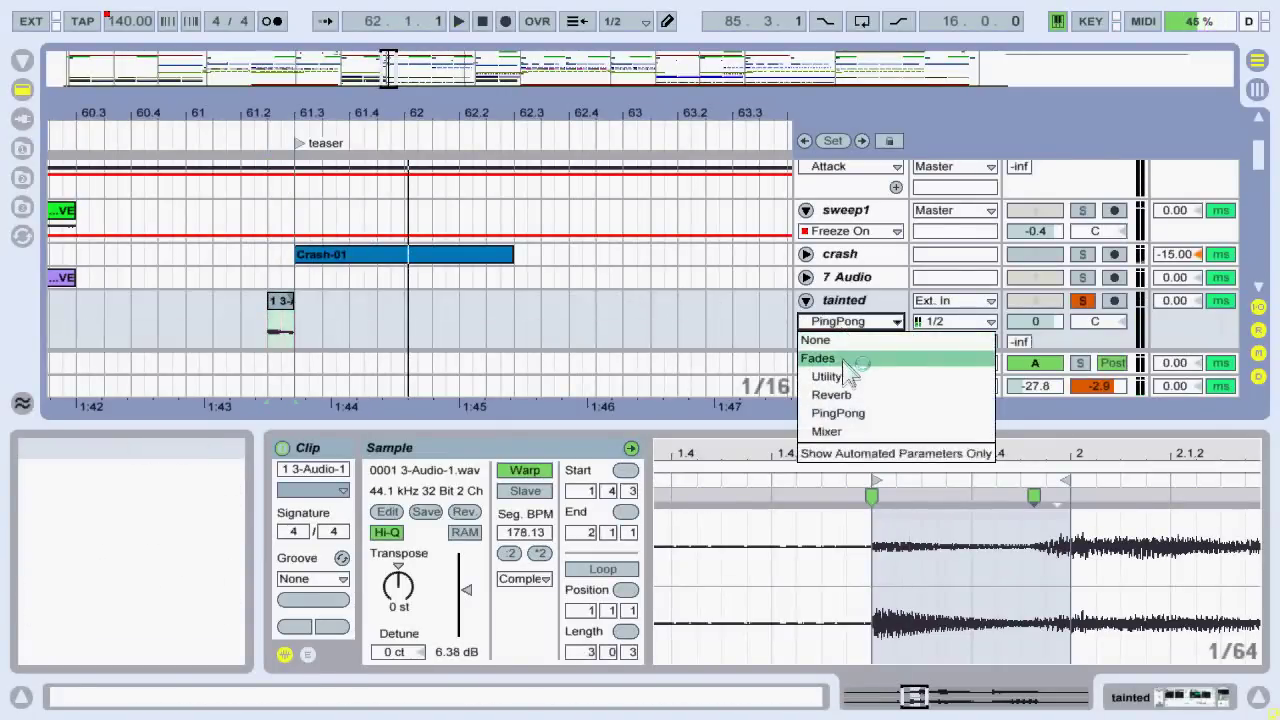
{"action": "left_click", "coordinate": [823, 360]}
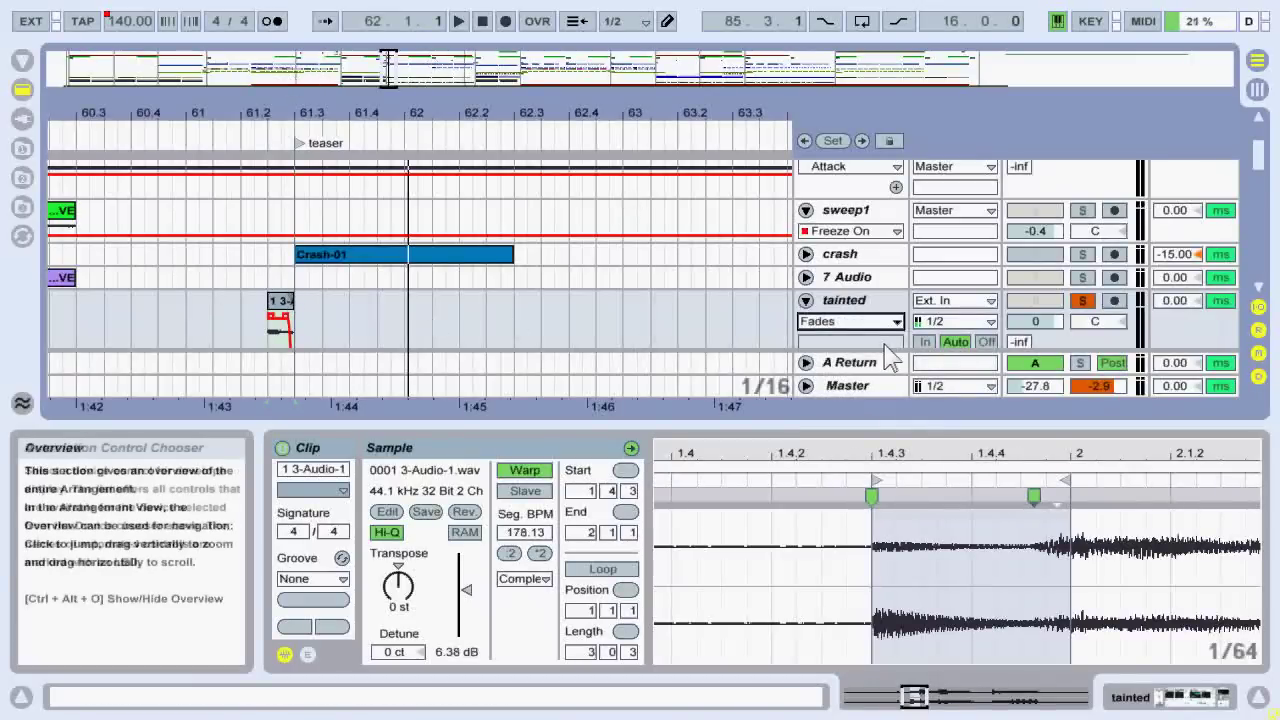
{"action": "scroll", "coordinate": [852, 293], "scroll_direction": "down", "scroll_amount": 3}
{"action": "mouse_move", "coordinate": [845, 292]}
{"action": "left_mouse_down"}
{"action": "mouse_move", "coordinate": [845, 258]}
{"action": "mouse_move", "coordinate": [845, 271]}
{"action": "left_mouse_up"}
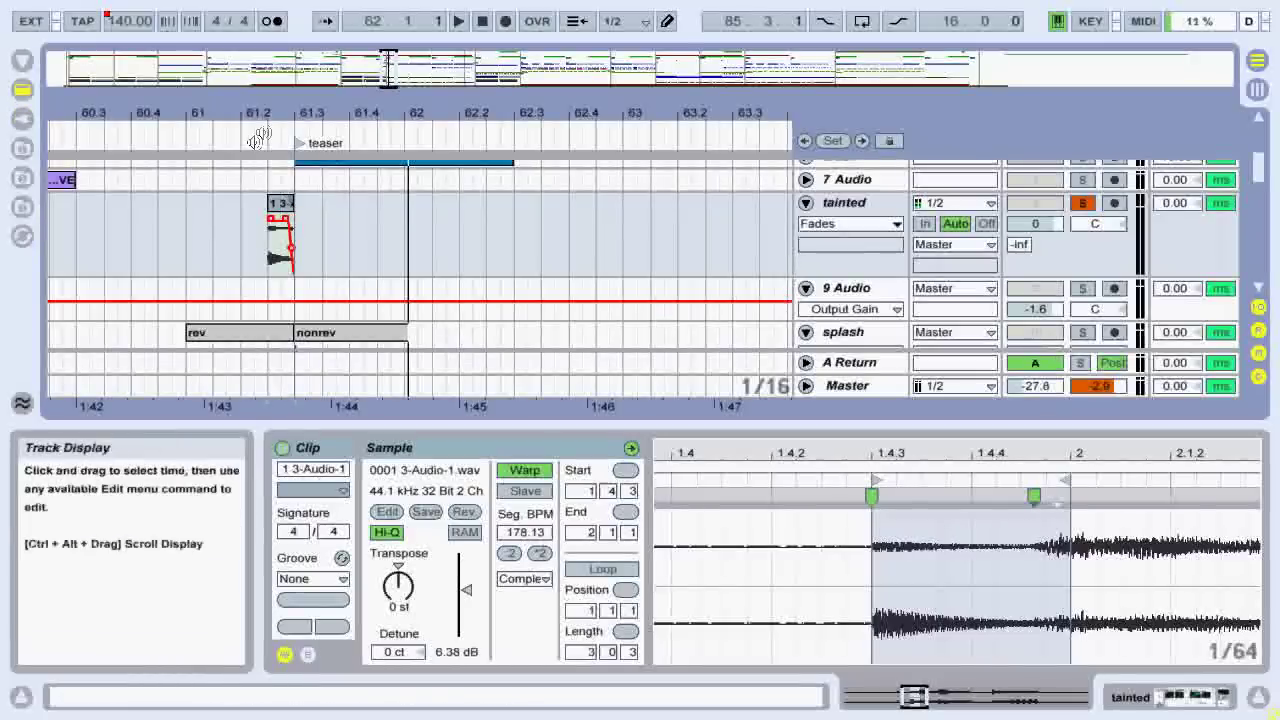
- Audition the tainted clip with its fade-out from 61.2.3 and bring back the track's Utility, Reverb and PingPong devices
{"action": "left_click_drag", "start_coordinate": [388, 66], "coordinate": [378, 240]}
{"action": "left_click", "coordinate": [341, 238]}
{"action": "key", "text": "space"}
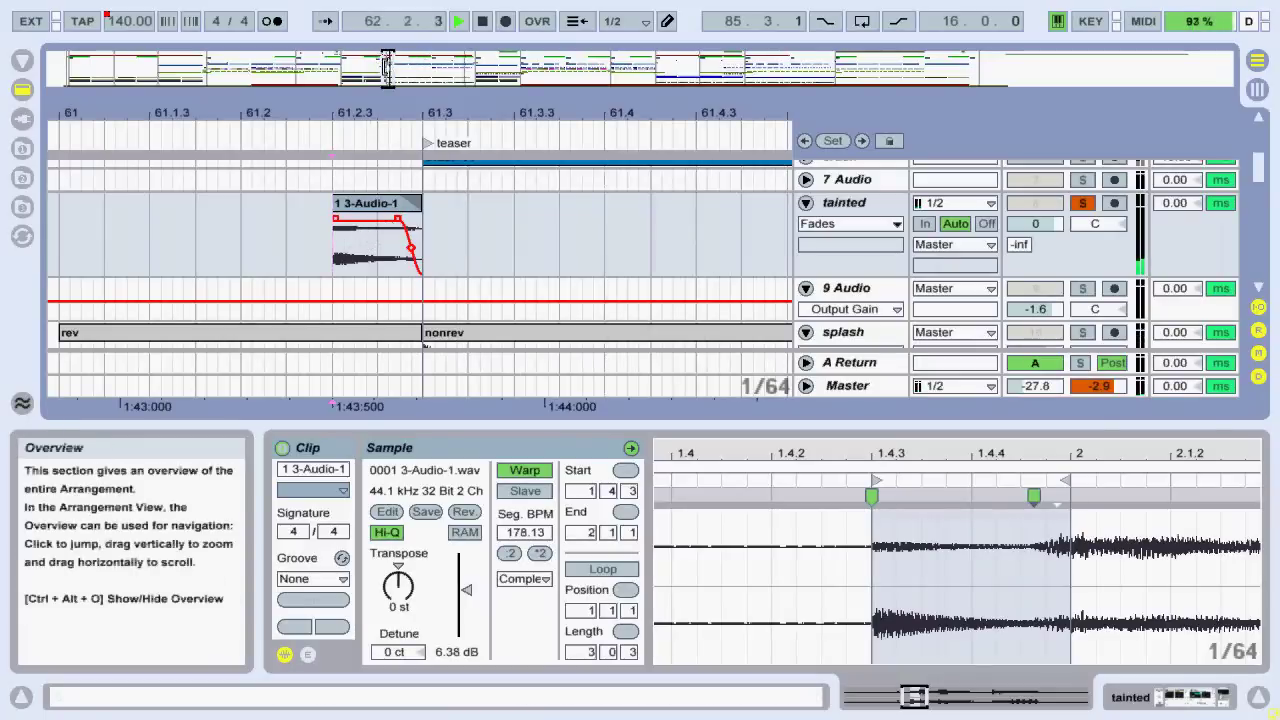
{"action": "left_click_drag", "start_coordinate": [388, 66], "coordinate": [398, 72]}
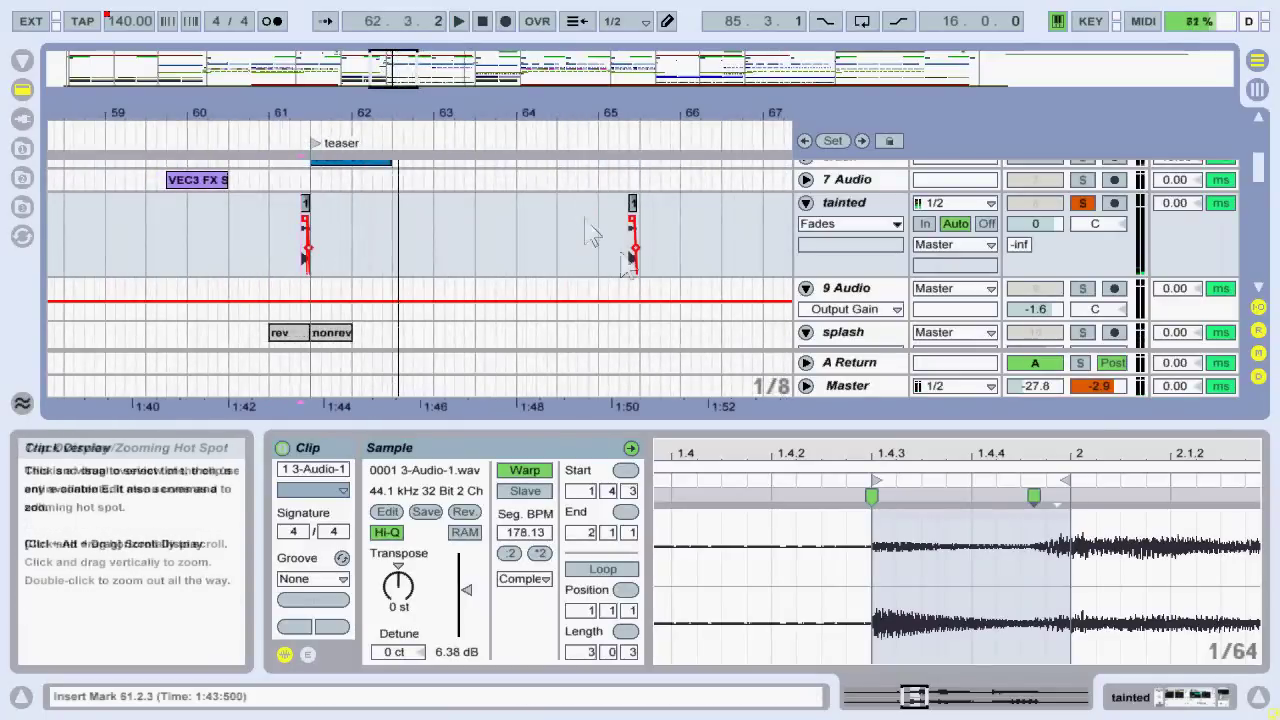
{"action": "double_click", "coordinate": [838, 203]}
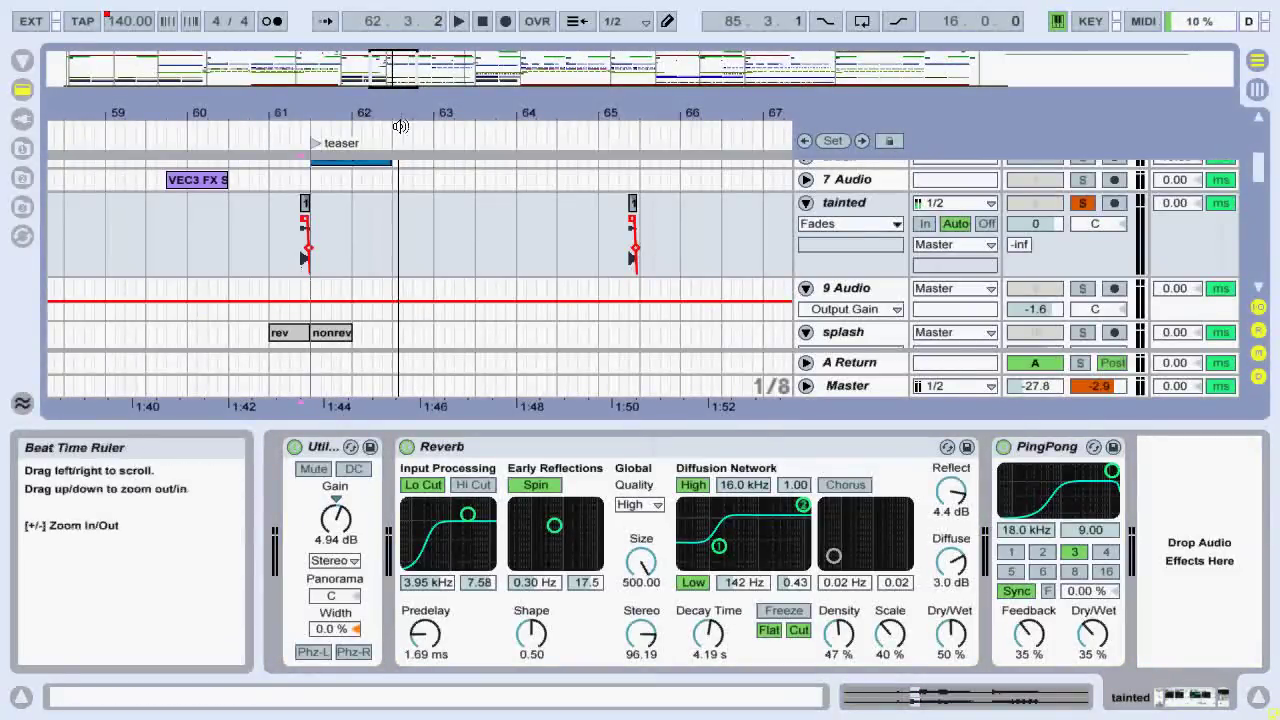
- Solo the 9 Audio track and audition its clip at the start of the 3rd drop section
{"action": "left_click_drag", "start_coordinate": [395, 118], "coordinate": [400, 45]}
{"action": "left_click", "coordinate": [577, 290]}
{"action": "left_click_drag", "start_coordinate": [630, 68], "coordinate": [765, 135]}
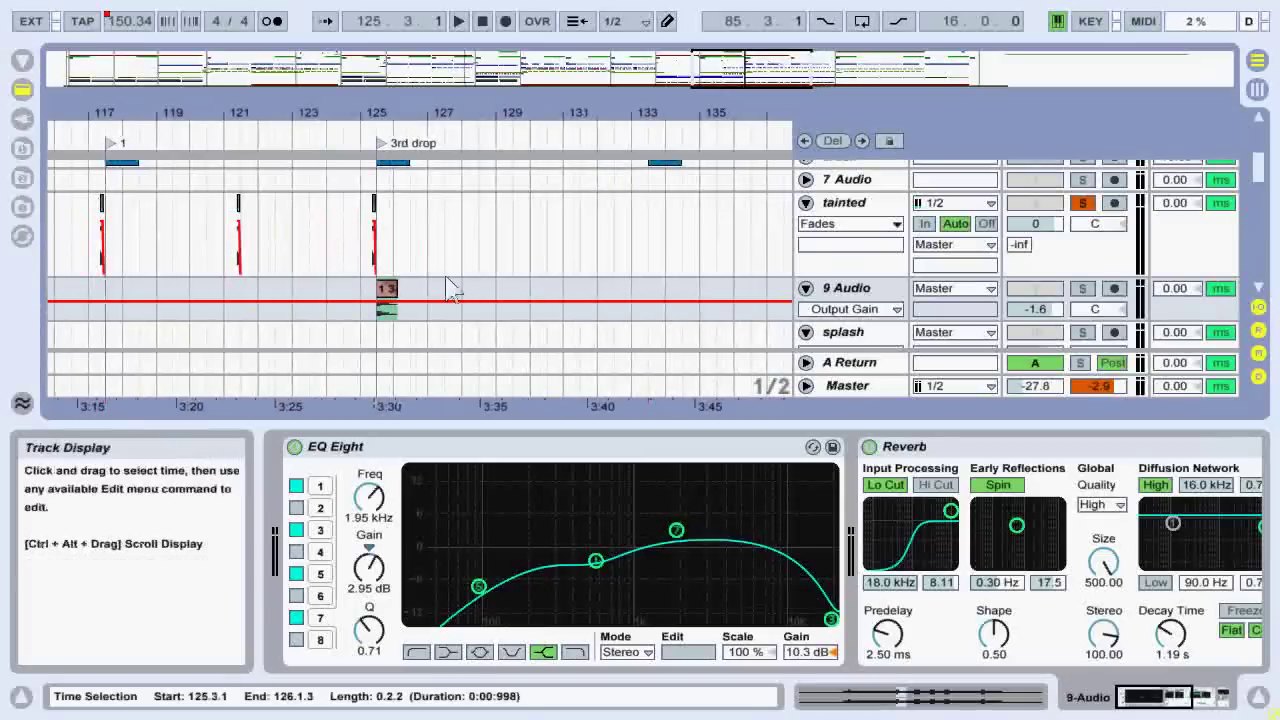
{"action": "left_click", "coordinate": [1082, 288]}
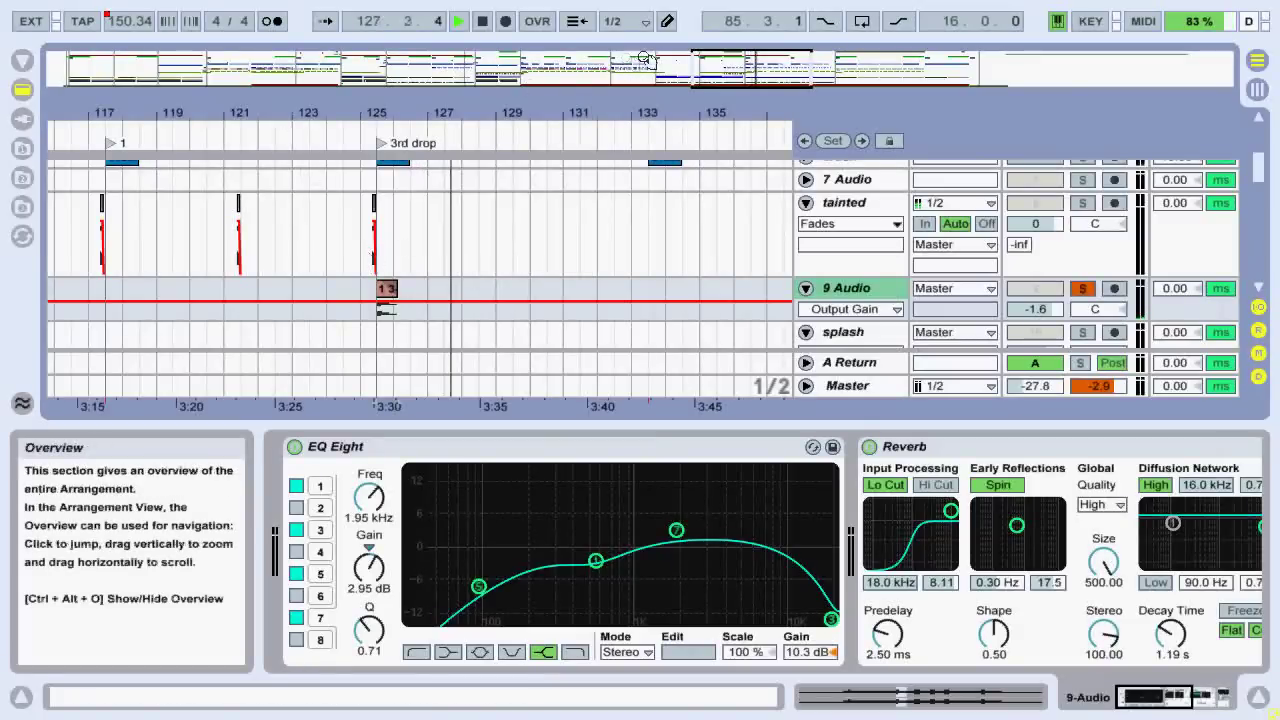
{"action": "key", "text": "space"}
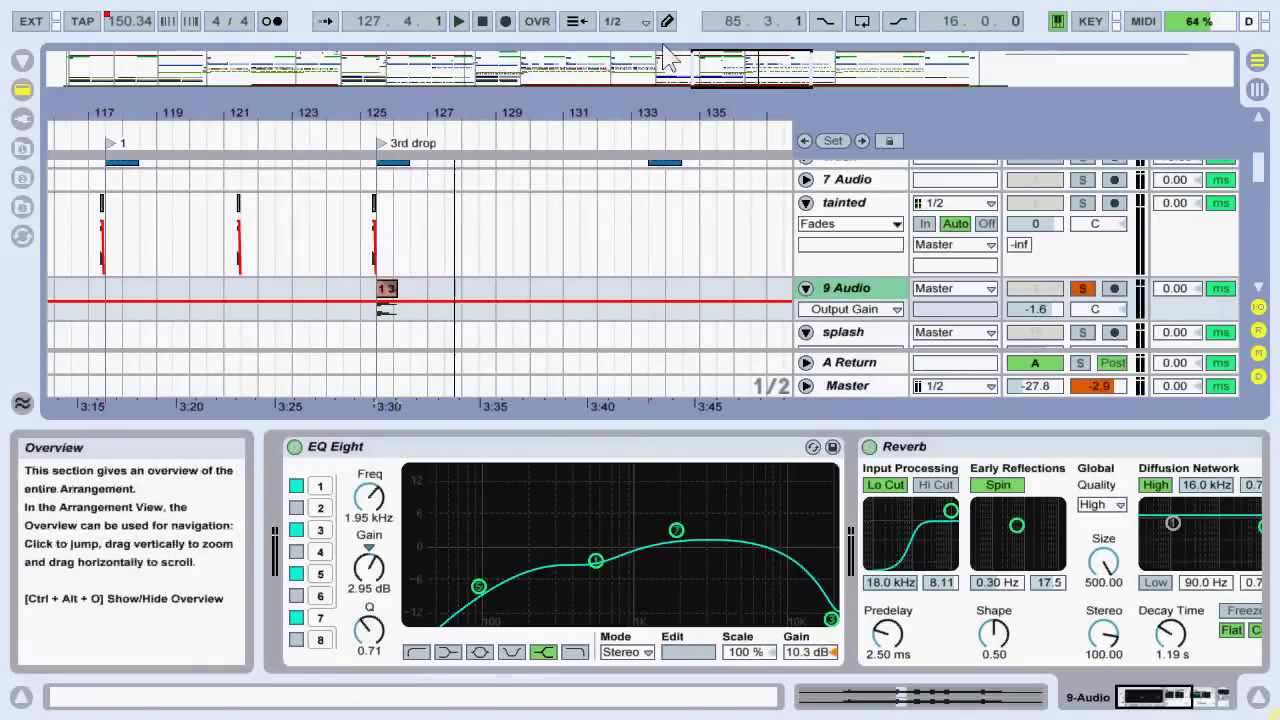
- Examine where the 9 Audio and splash clips sit across the arrangement, from the outro back to the first drop
{"action": "key", "text": "minus"}
{"action": "key", "text": "minus"}
{"action": "key", "text": "minus"}
{"action": "key", "text": "minus"}
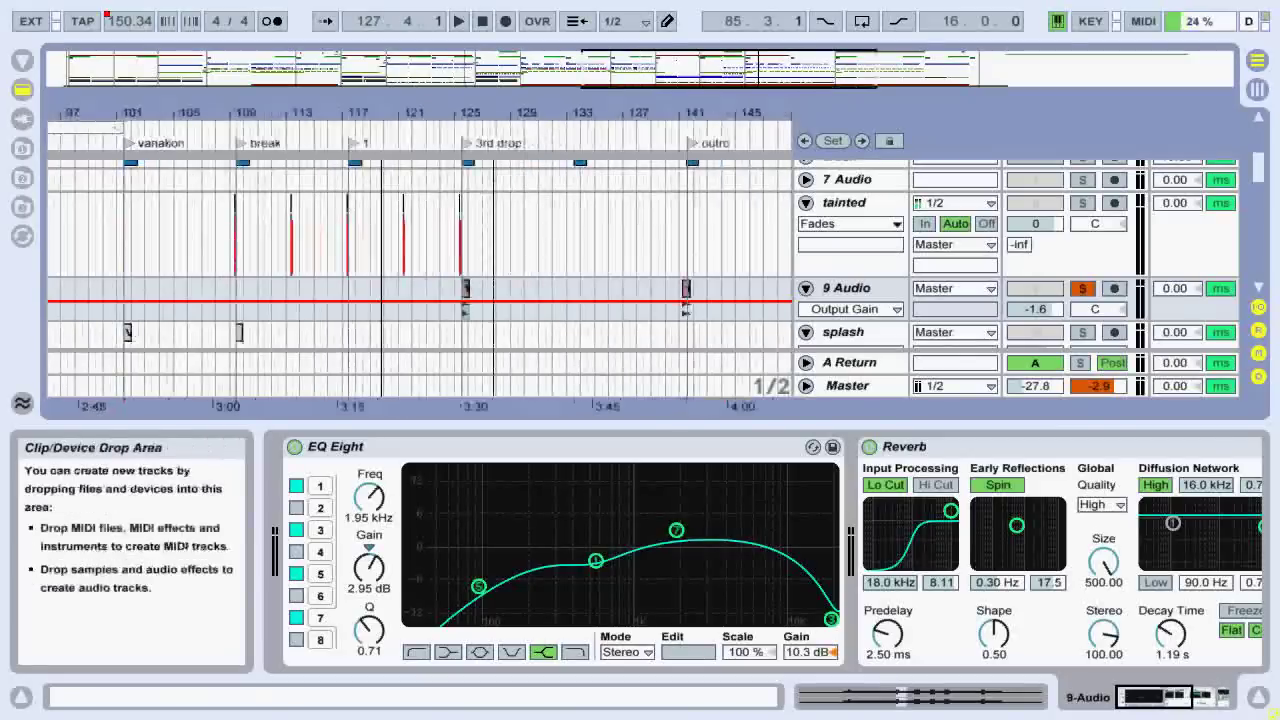
{"action": "key", "text": "plus"}
{"action": "key", "text": "plus"}
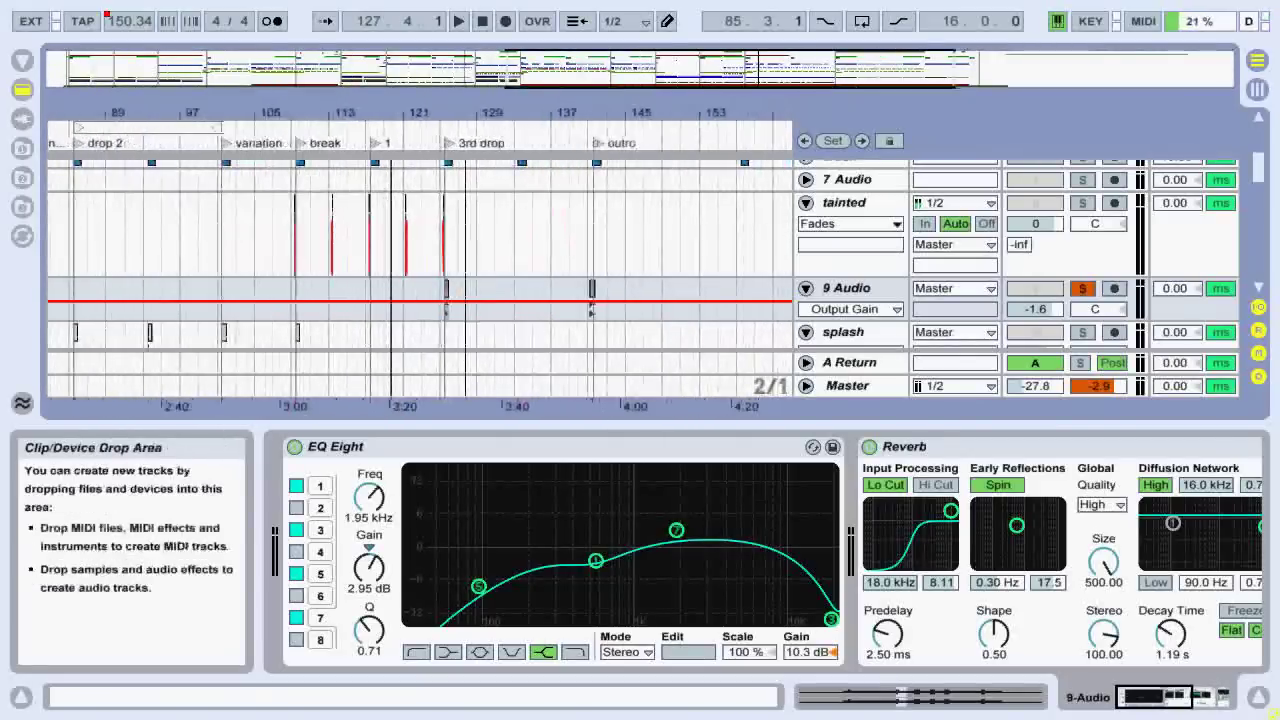
{"action": "left_click_drag", "start_coordinate": [714, 66], "coordinate": [570, 71]}
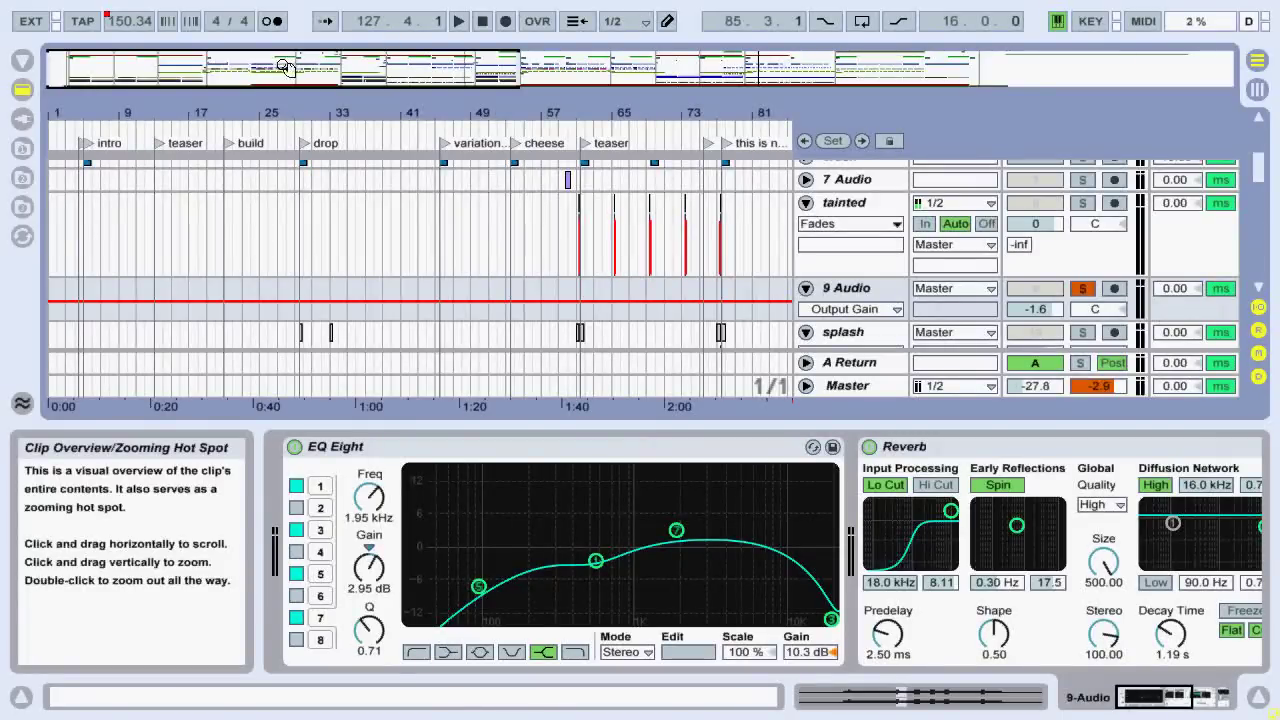
{"action": "left_click_drag", "start_coordinate": [288, 72], "coordinate": [212, 95]}
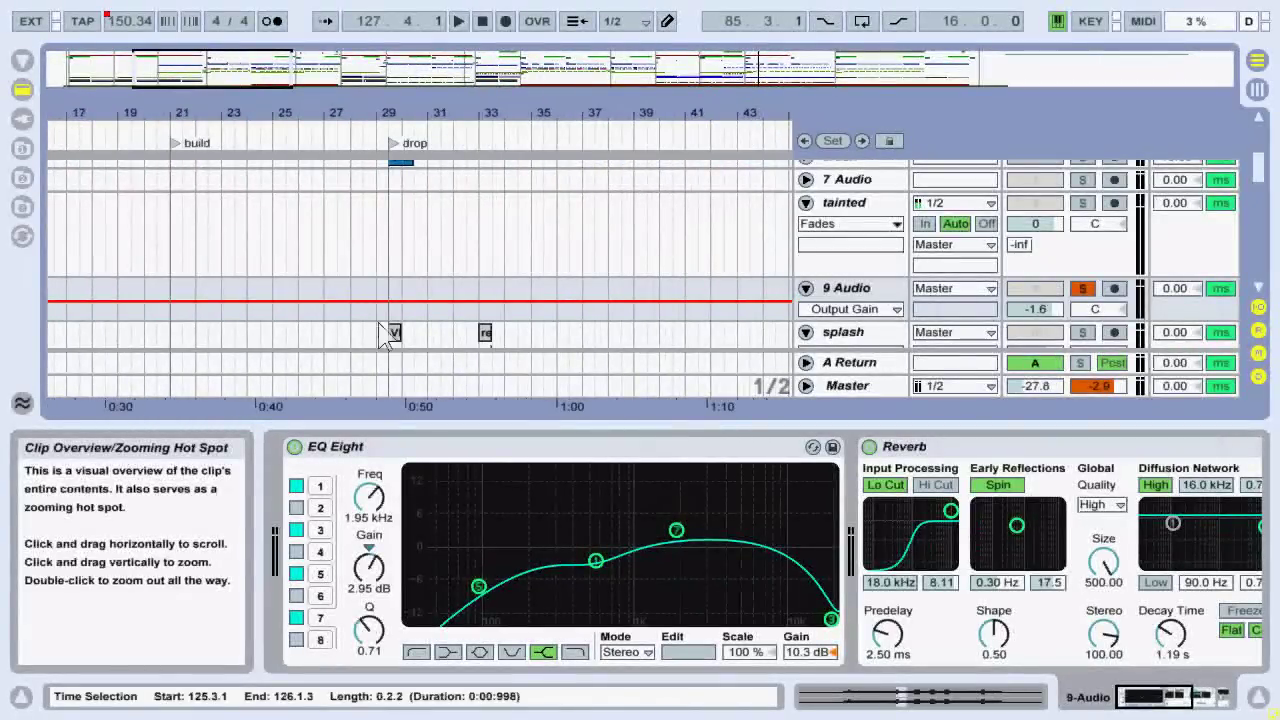
- Solo the splash track and audition its VMH1 RIDE 06 clip at the start of the drop section
{"action": "left_click", "coordinate": [394, 333]}
{"action": "left_click", "coordinate": [1082, 332]}
{"action": "left_click", "coordinate": [394, 333]}
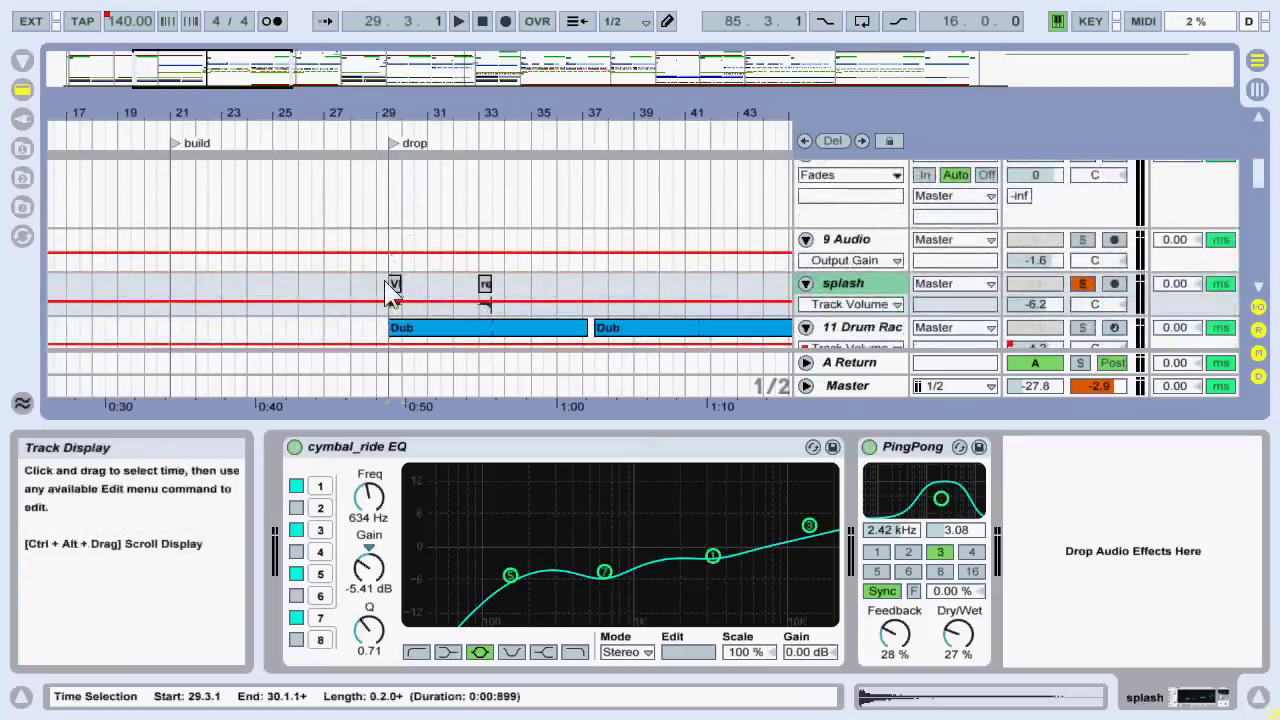
{"action": "left_click", "coordinate": [393, 285]}
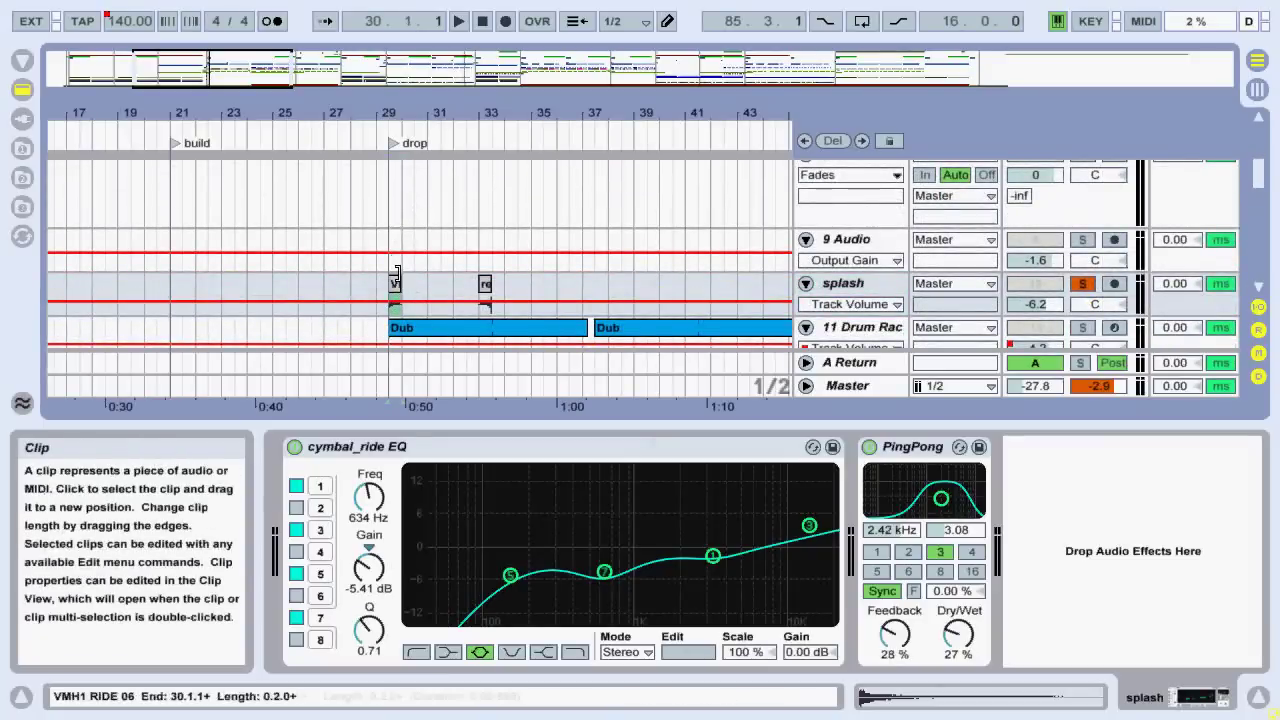
{"action": "key", "text": "space"}
{"action": "left_click_drag", "start_coordinate": [224, 66], "coordinate": [218, 88]}
{"action": "key", "text": "space"}
{"action": "scroll", "coordinate": [735, 328], "scroll_direction": "down", "scroll_amount": 2}
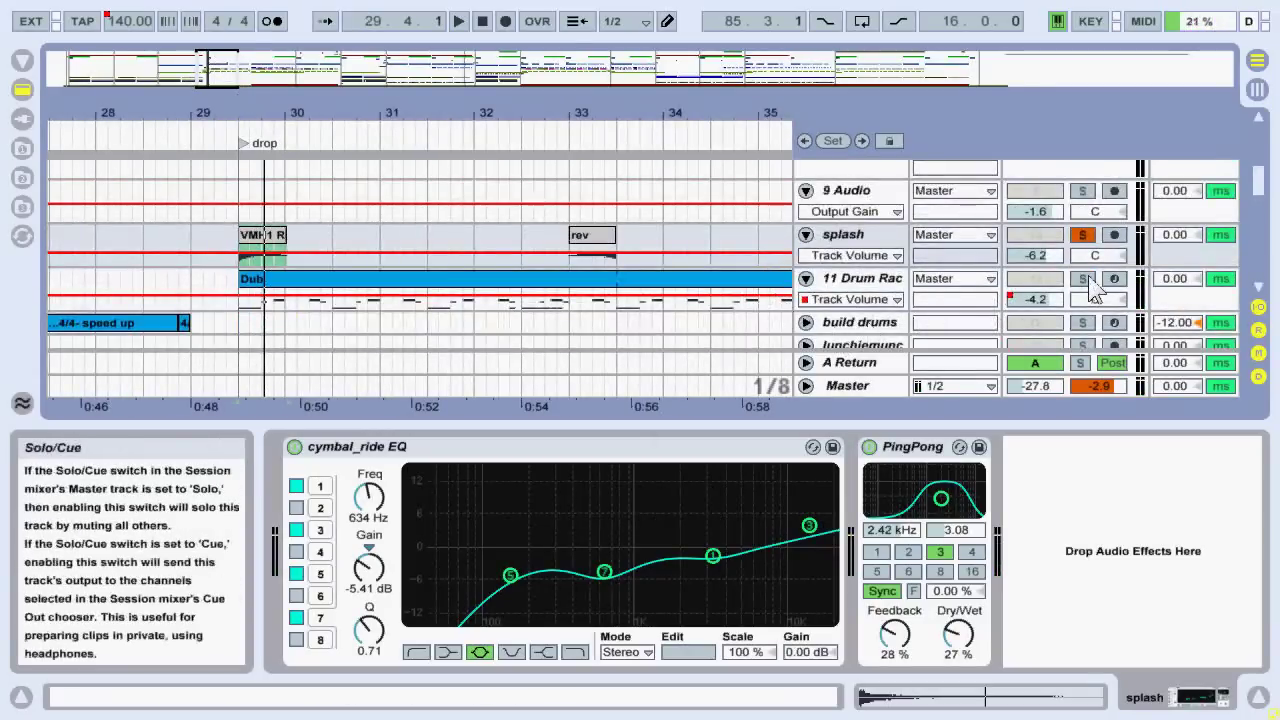
- Enlarge the 11 Drum Rack track, solo it and audition its Dub clip from 29.4.1
{"action": "left_click_drag", "start_coordinate": [880, 311], "coordinate": [880, 352]}
{"action": "scroll", "coordinate": [755, 230], "scroll_direction": "down", "scroll_amount": 2}
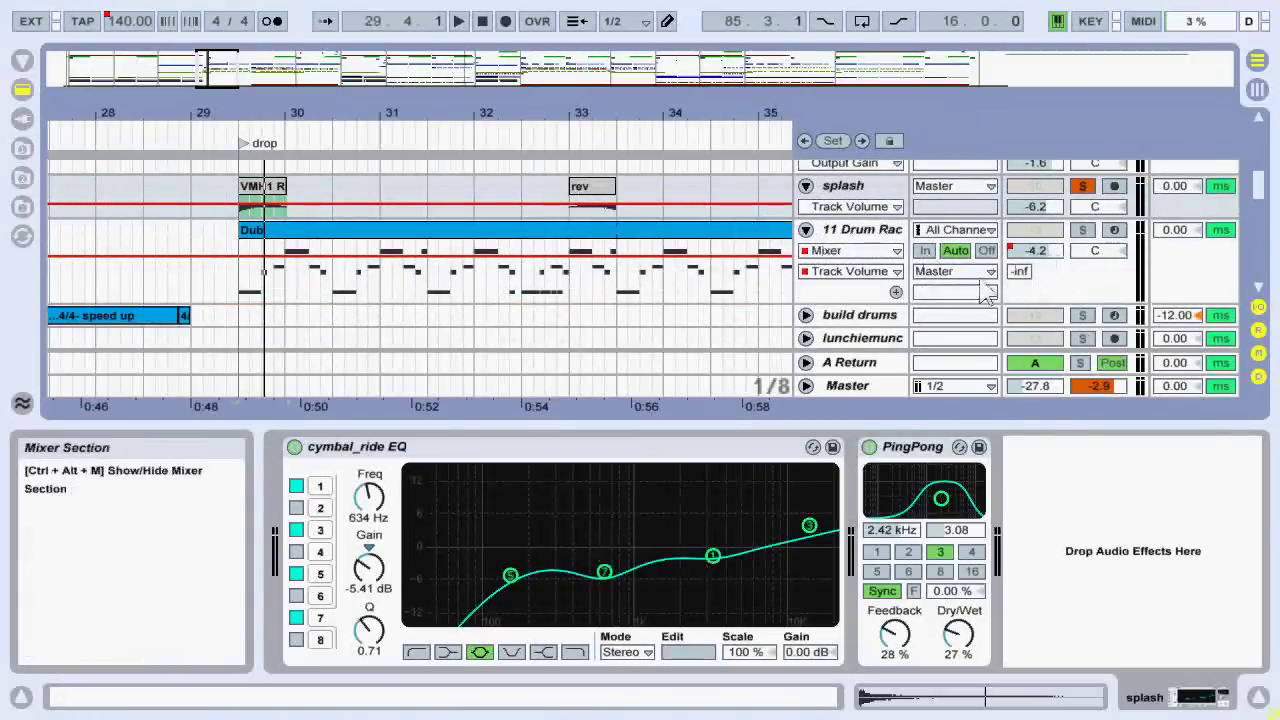
{"action": "left_click", "coordinate": [1082, 229]}
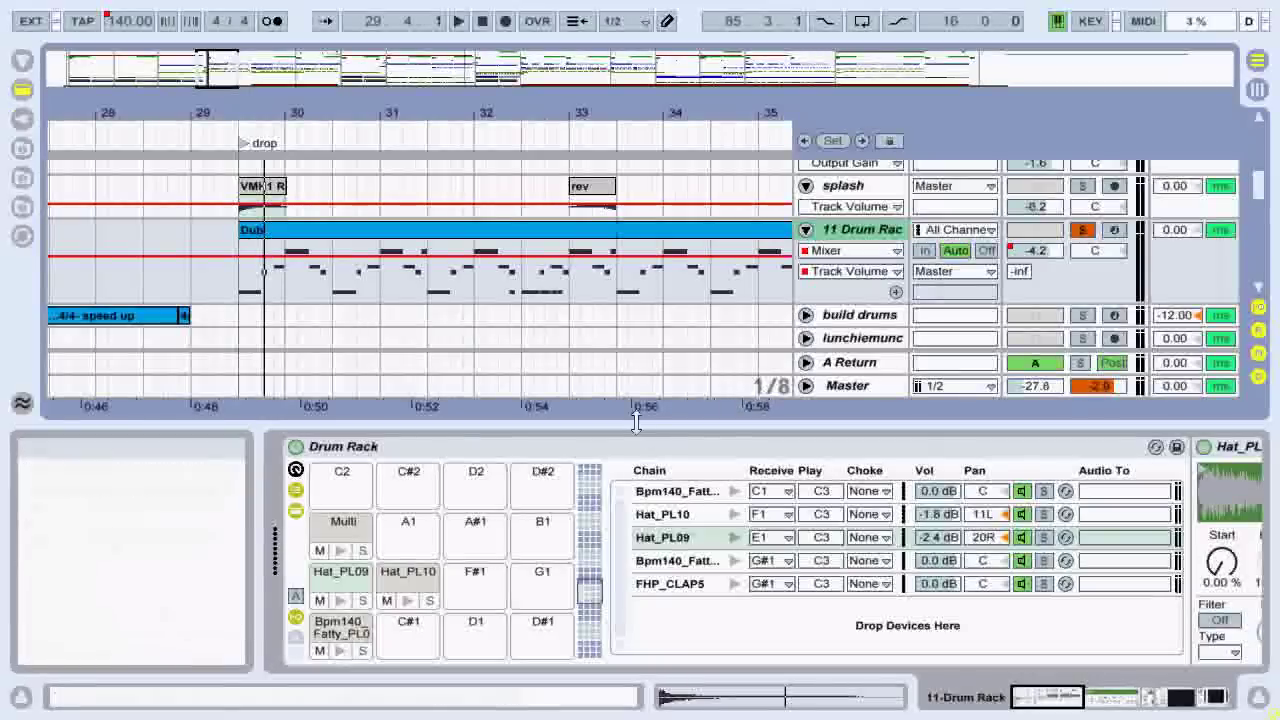
{"action": "key", "text": "space"}
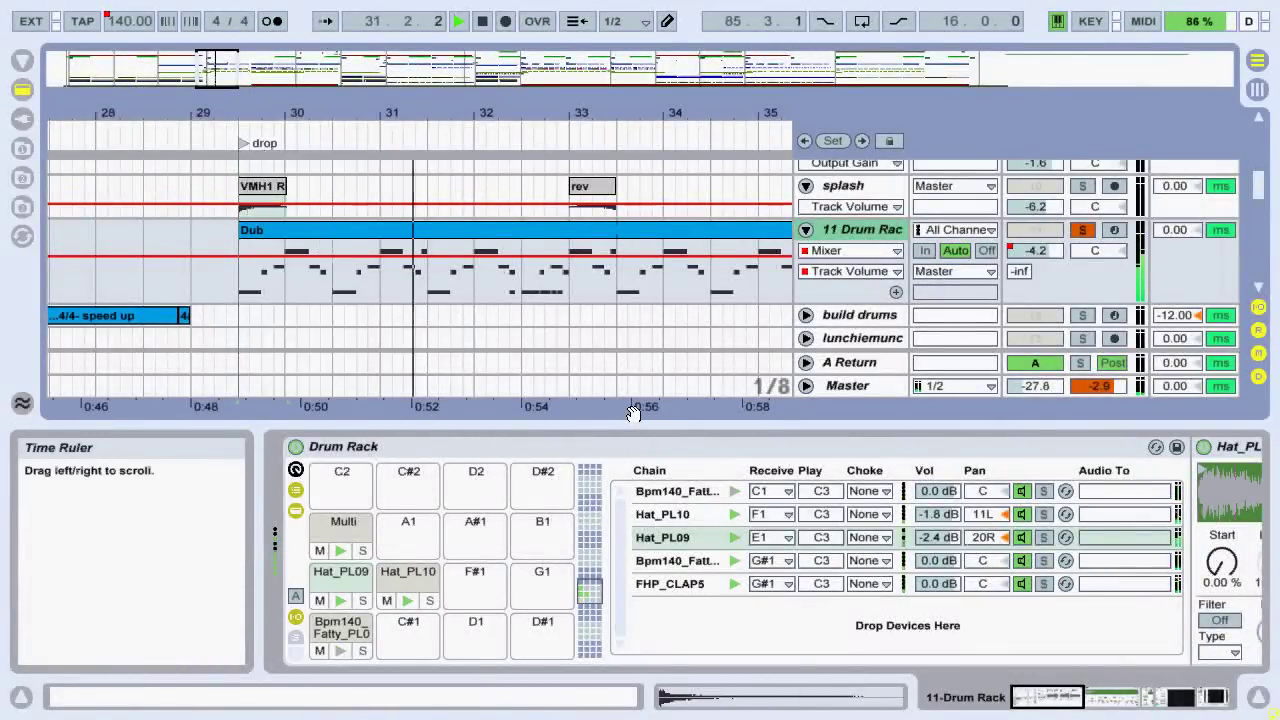
{"action": "key", "text": "space"}
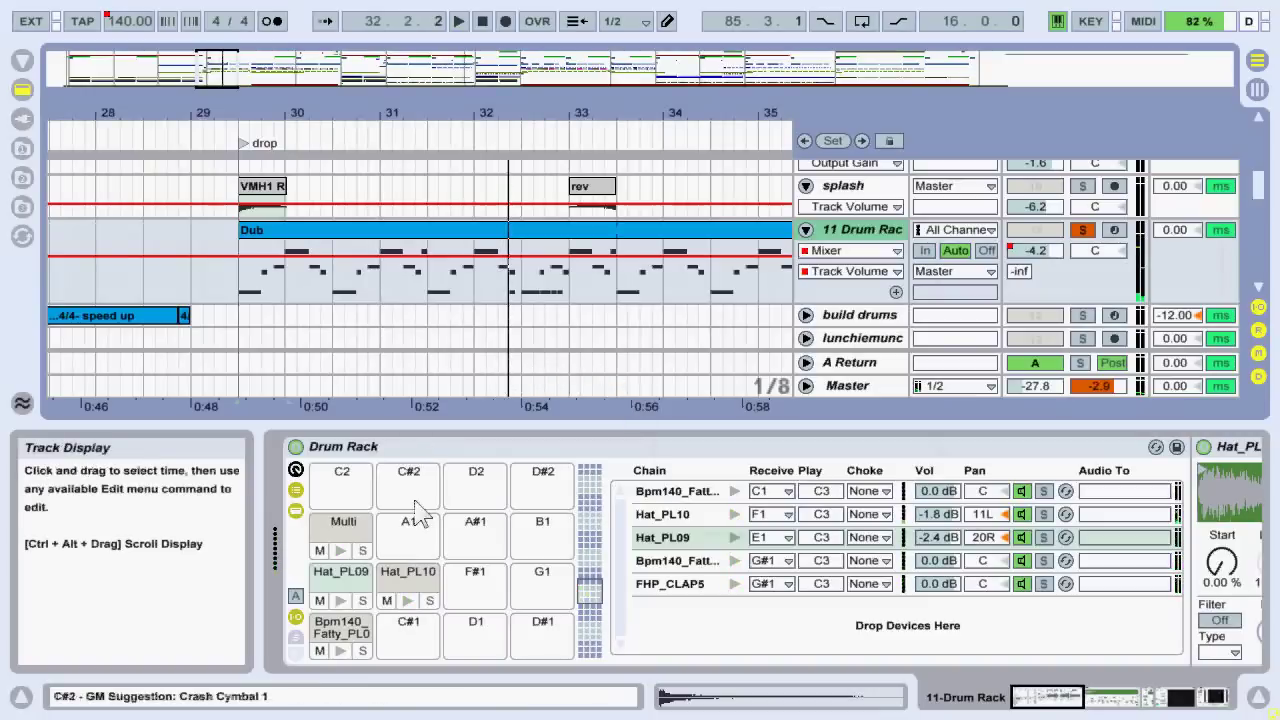
- Preview the individual sounds of the Bpm140_Fatty, Hat_PL09 and Hat_PL10 pads in the Drum Rack
{"action": "left_click", "coordinate": [341, 651]}
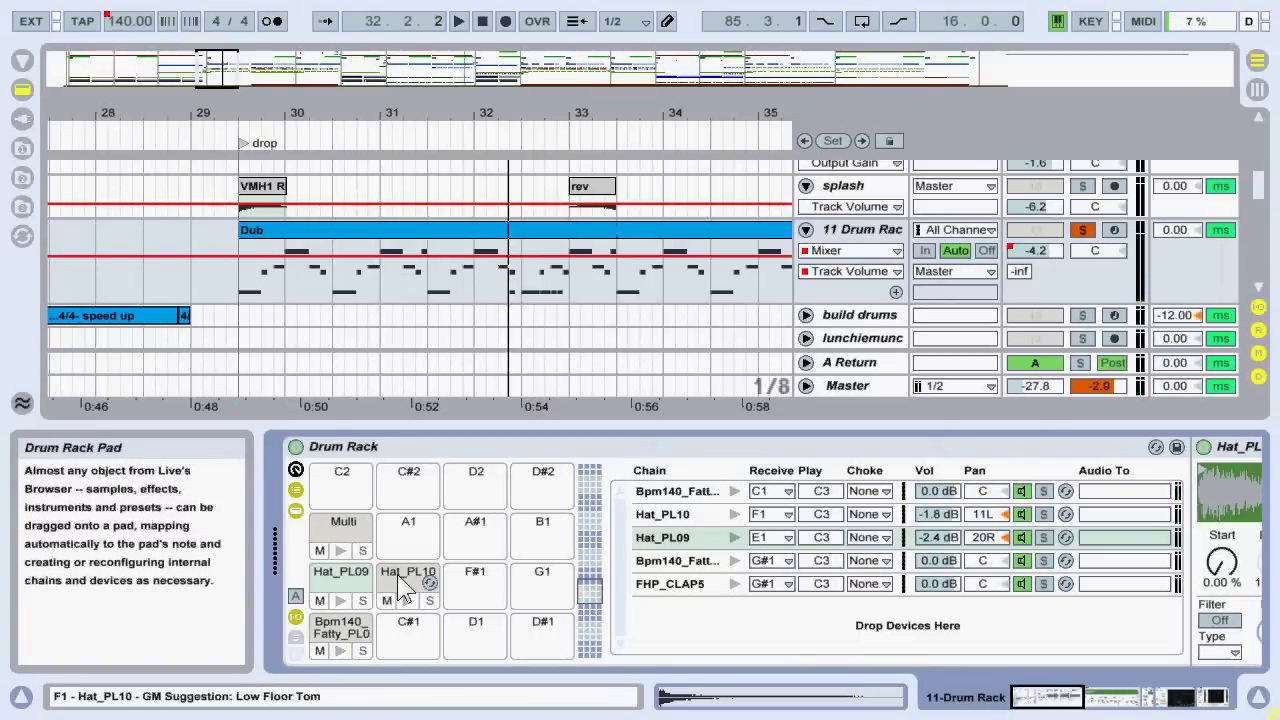
{"action": "left_click", "coordinate": [340, 649]}
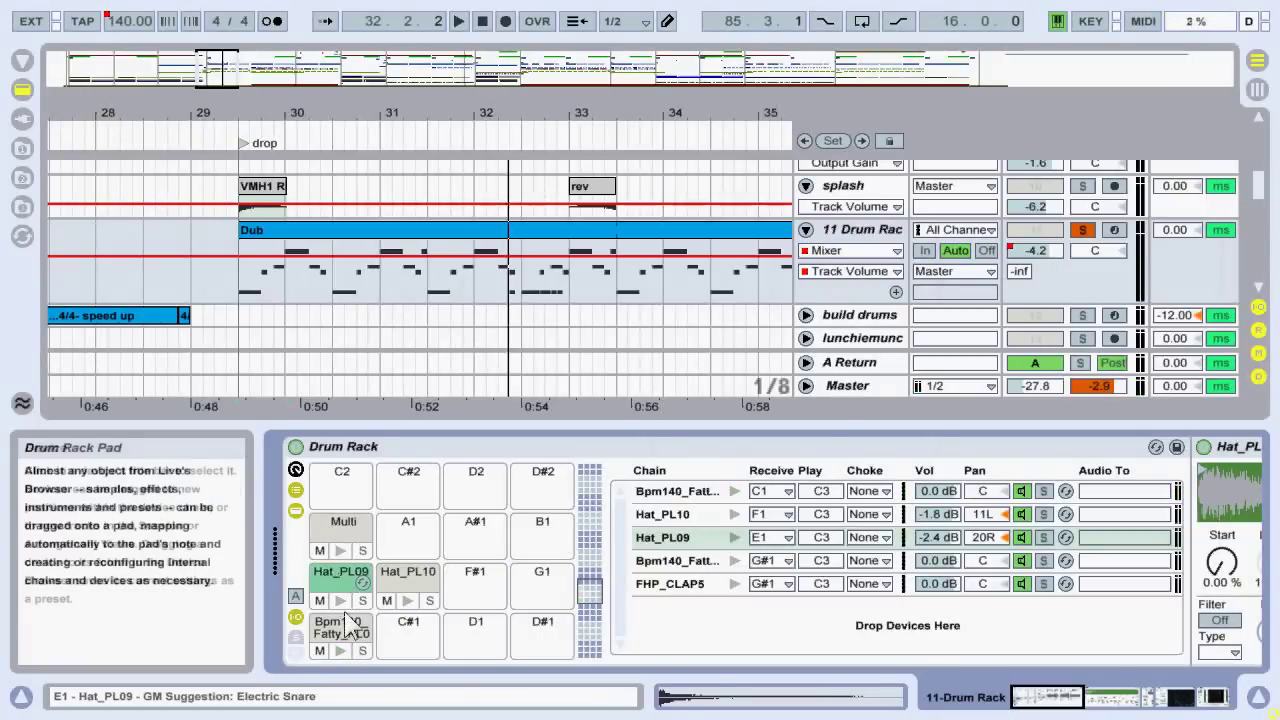
{"action": "left_click", "coordinate": [341, 600]}
{"action": "left_click", "coordinate": [408, 601]}
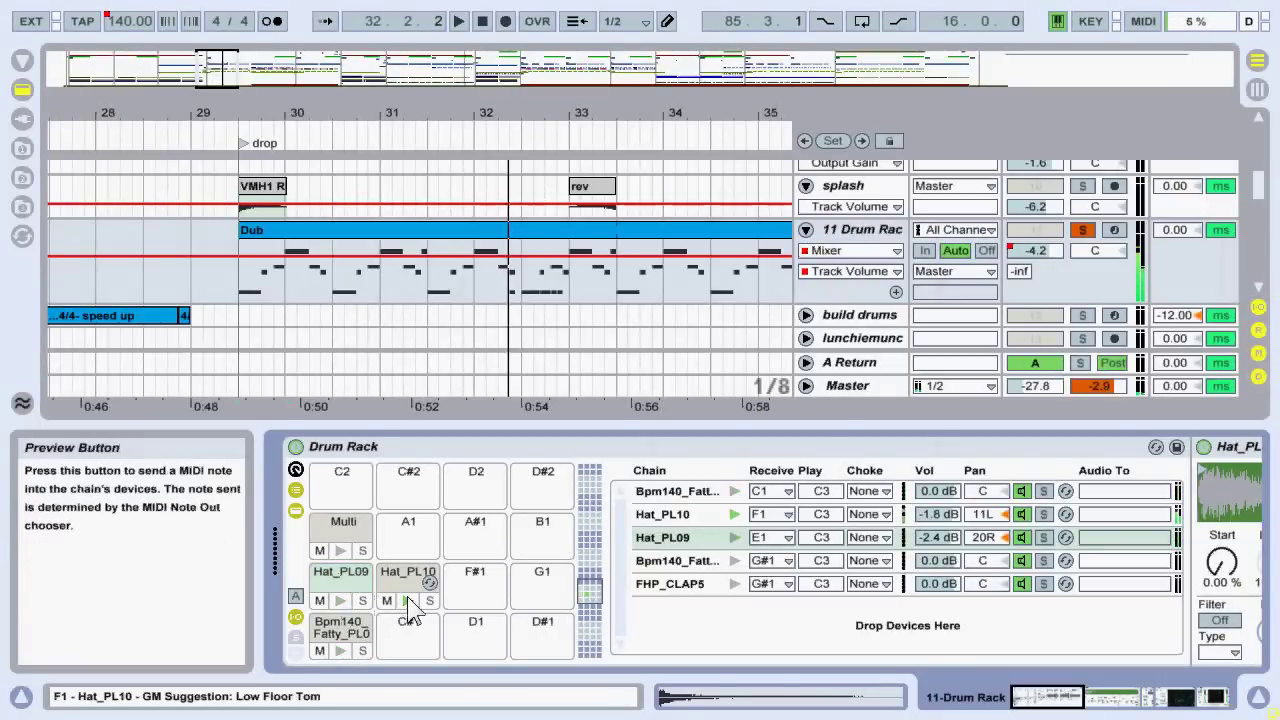
- Preview the Drum Rack's Multi pad and the Bpm140_Fatty chain it layers on G#1
{"action": "left_click", "coordinate": [336, 527]}
{"action": "left_click", "coordinate": [340, 552]}
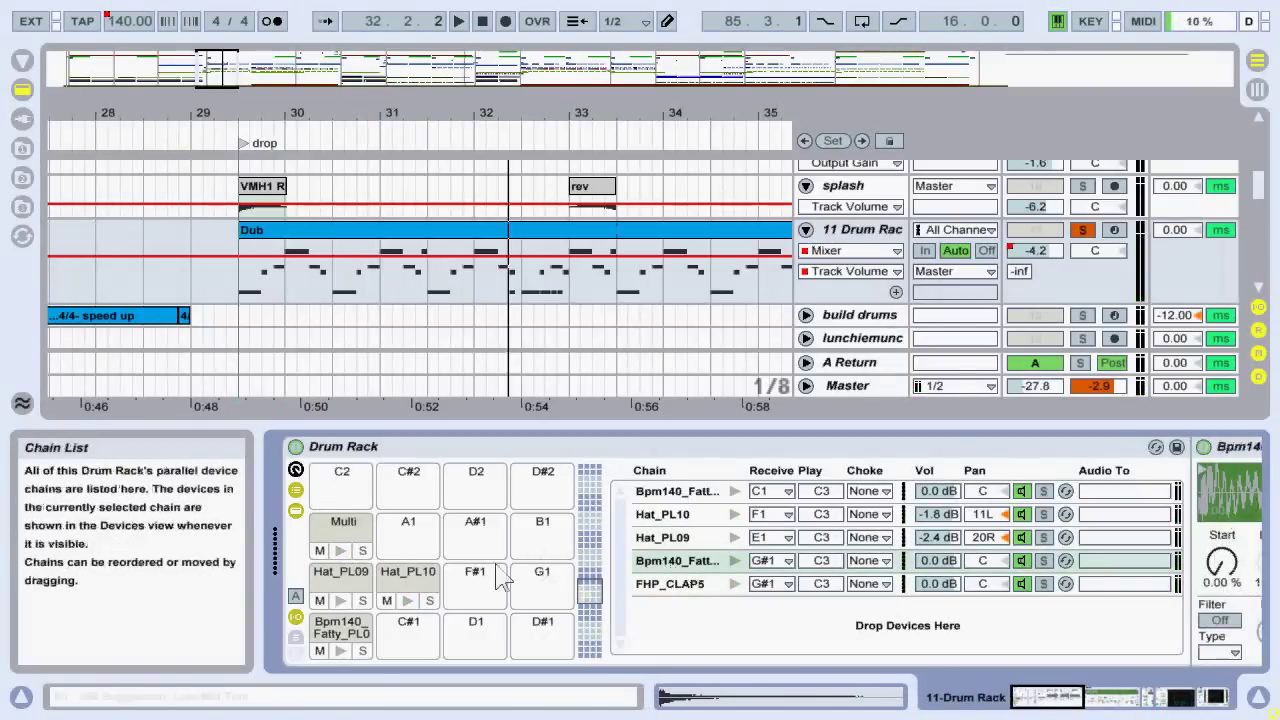
{"action": "left_click", "coordinate": [343, 527]}
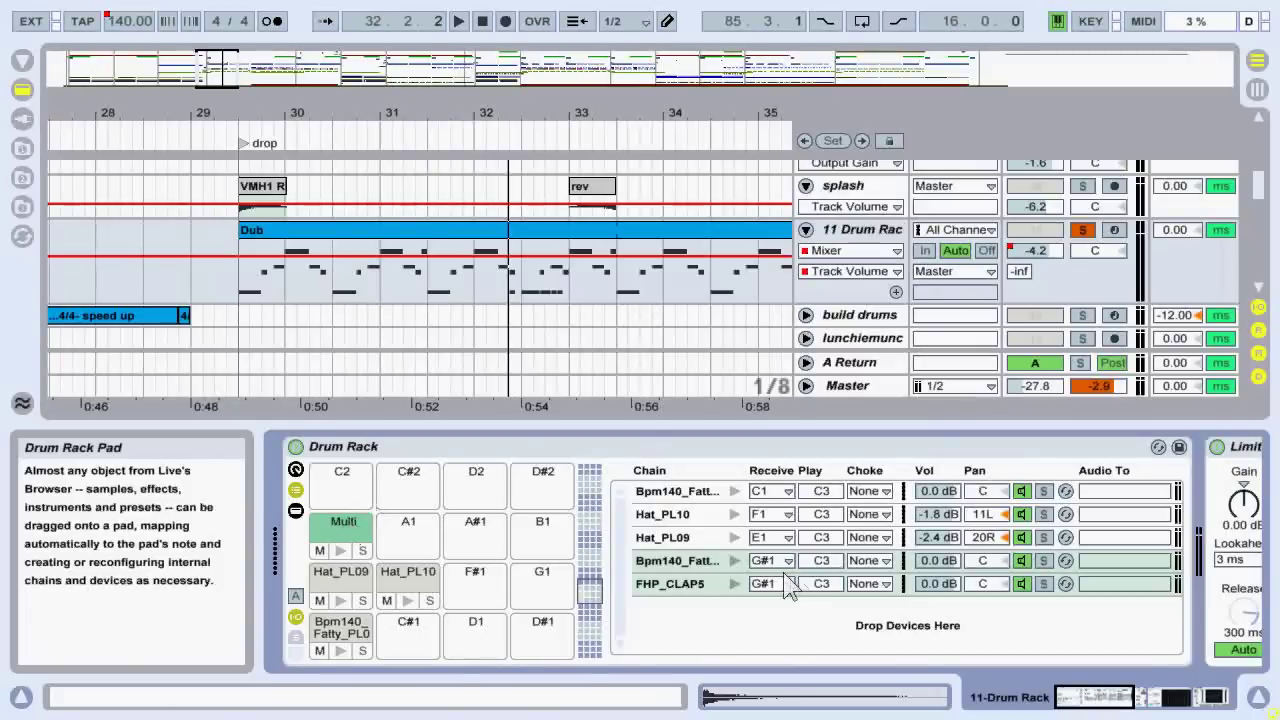
{"action": "left_click", "coordinate": [734, 560]}
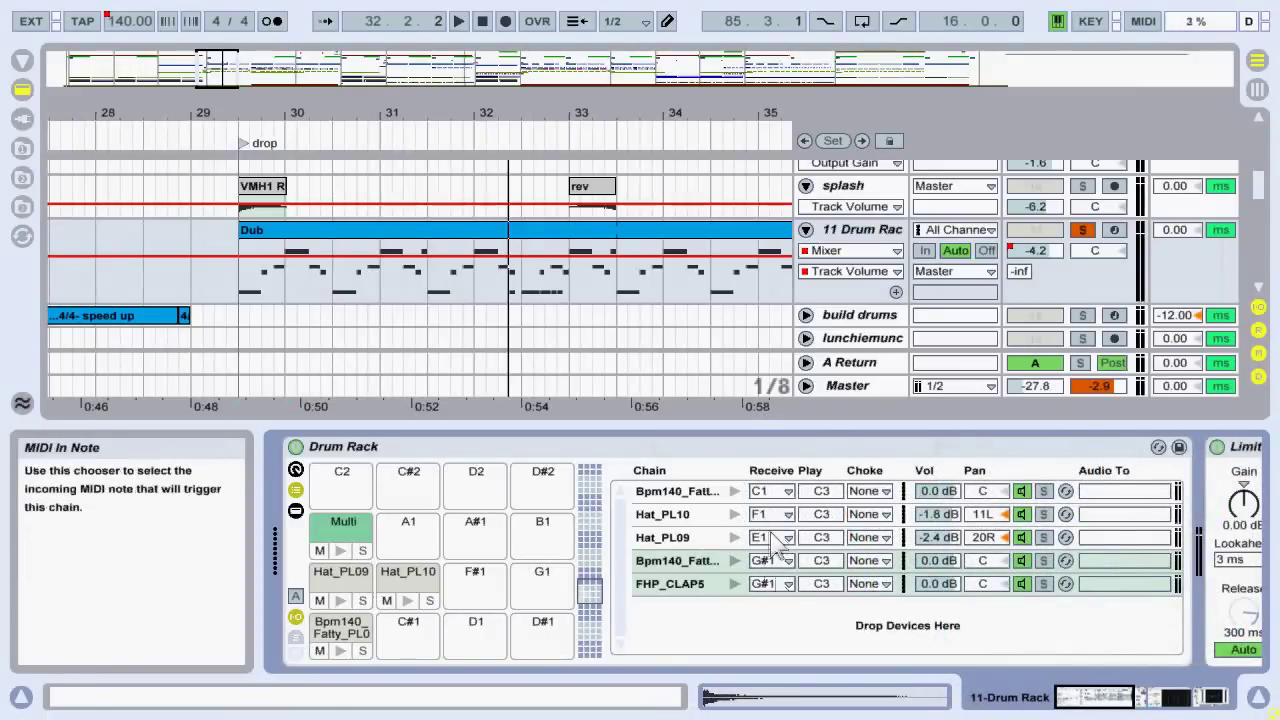
- Open the Dub clip's MIDI notes in an enlarged clip view to examine the drum pattern, and collapse the view
{"action": "left_click", "coordinate": [428, 262]}
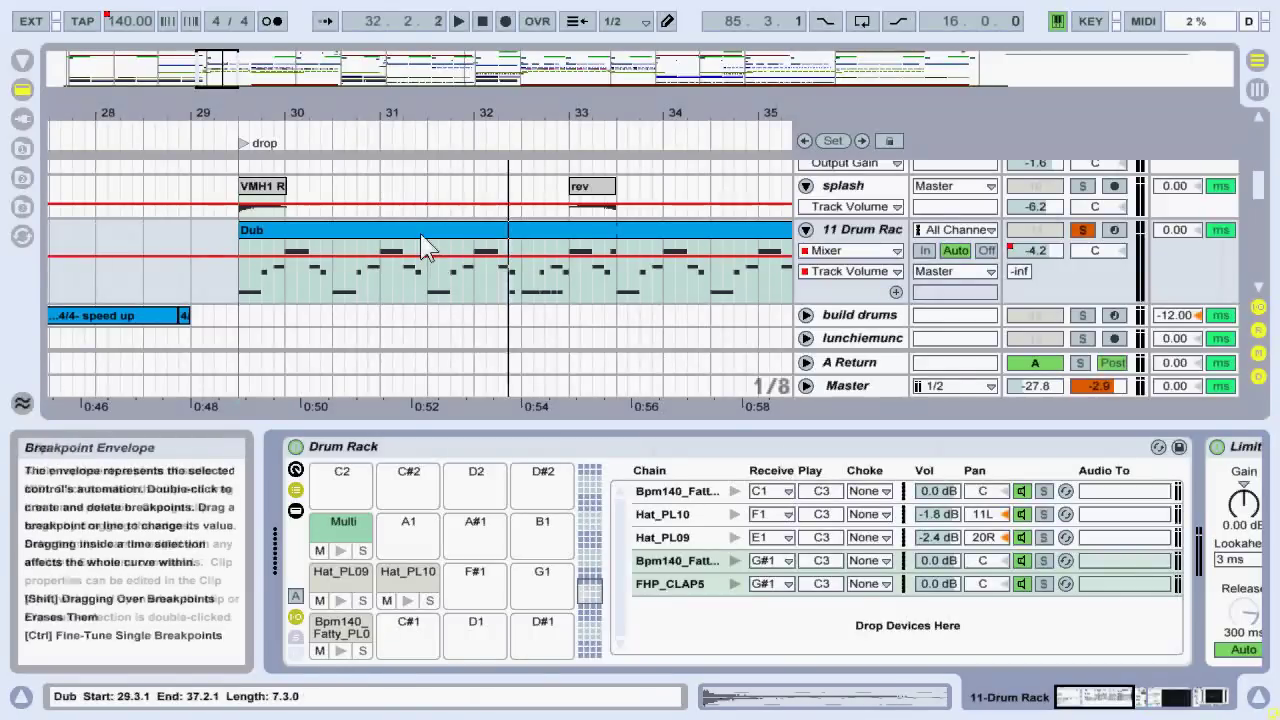
{"action": "key", "text": "shift+Tab"}
{"action": "left_click_drag", "start_coordinate": [737, 430], "coordinate": [645, 212]}
{"action": "left_click", "coordinate": [805, 289]}
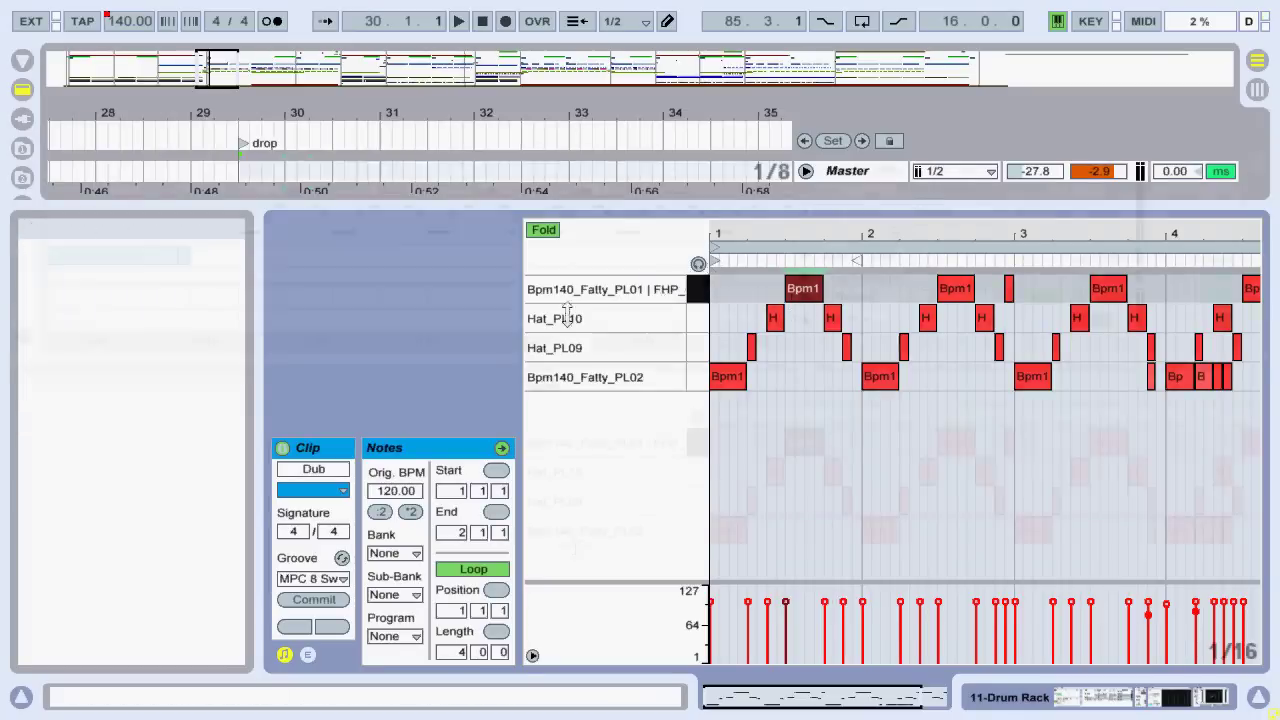
{"action": "left_click_drag", "start_coordinate": [578, 206], "coordinate": [581, 683]}
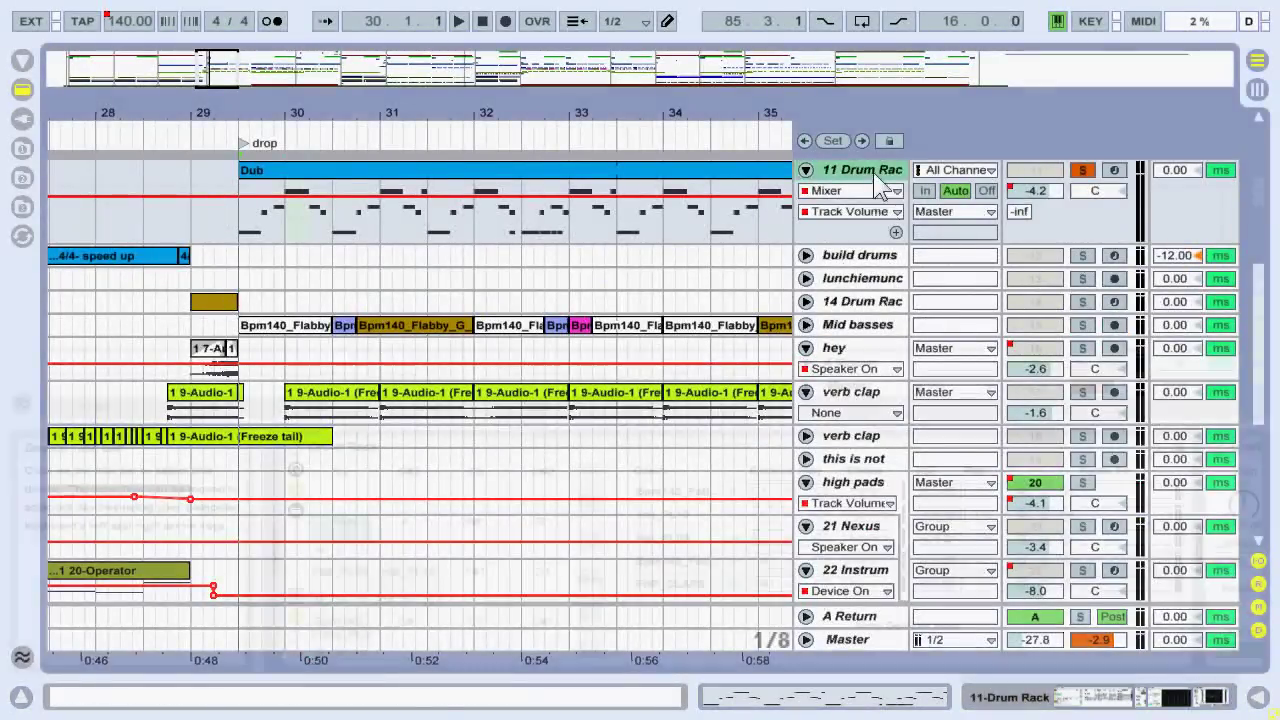
- Inspect the Spectrum and Mix Gel compressor at the end of the 11 Drum Rack device chain and return to the rack
{"action": "left_click", "coordinate": [1190, 697]}
{"action": "left_click", "coordinate": [1220, 697]}
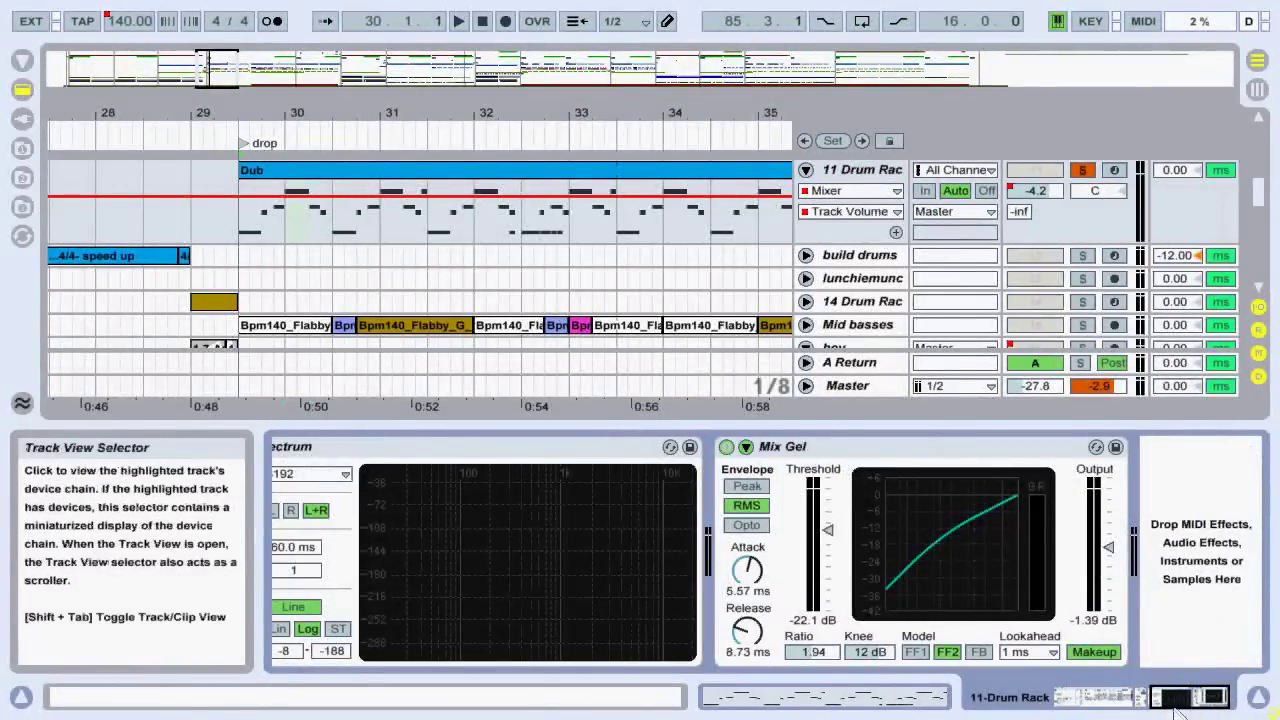
{"action": "left_click", "coordinate": [1102, 704]}
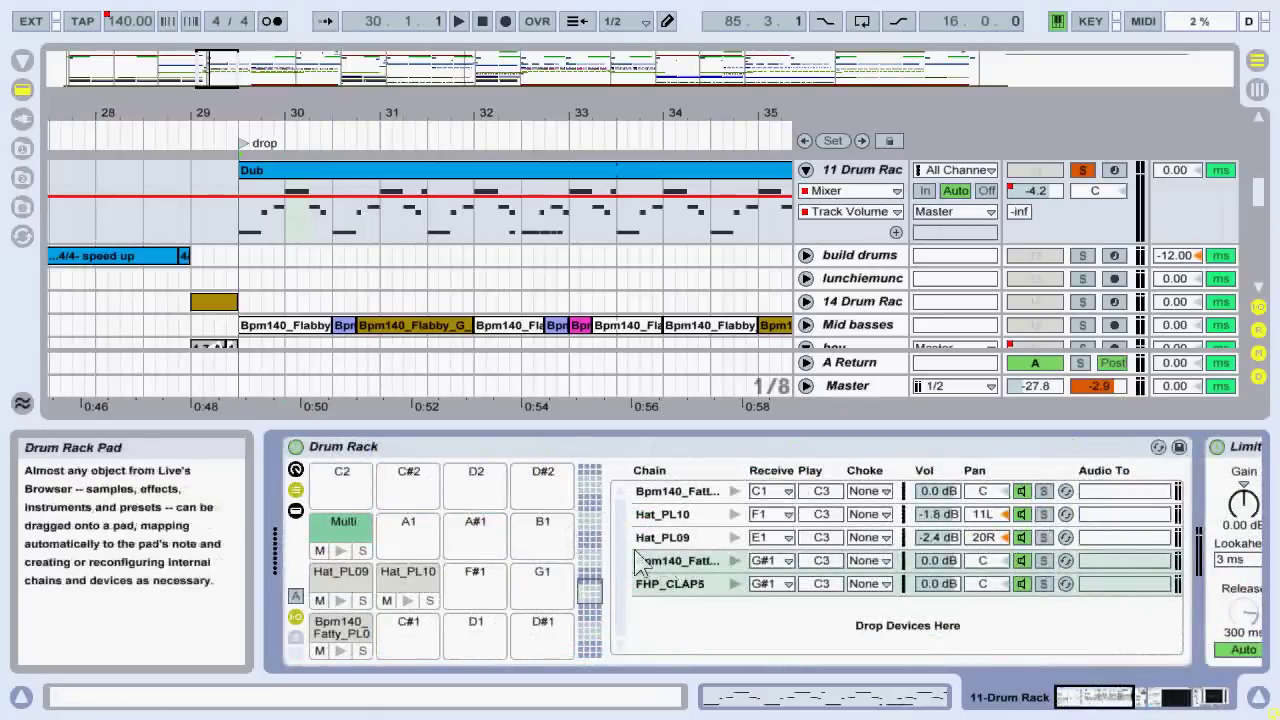
- Inspect the sample devices of the two G#1 chains, Bpm140_Fatty and FHP_CLAP5
{"action": "left_click", "coordinate": [668, 561]}
{"action": "left_click_drag", "start_coordinate": [1043, 703], "coordinate": [1078, 700]}
{"action": "left_click", "coordinate": [363, 589]}
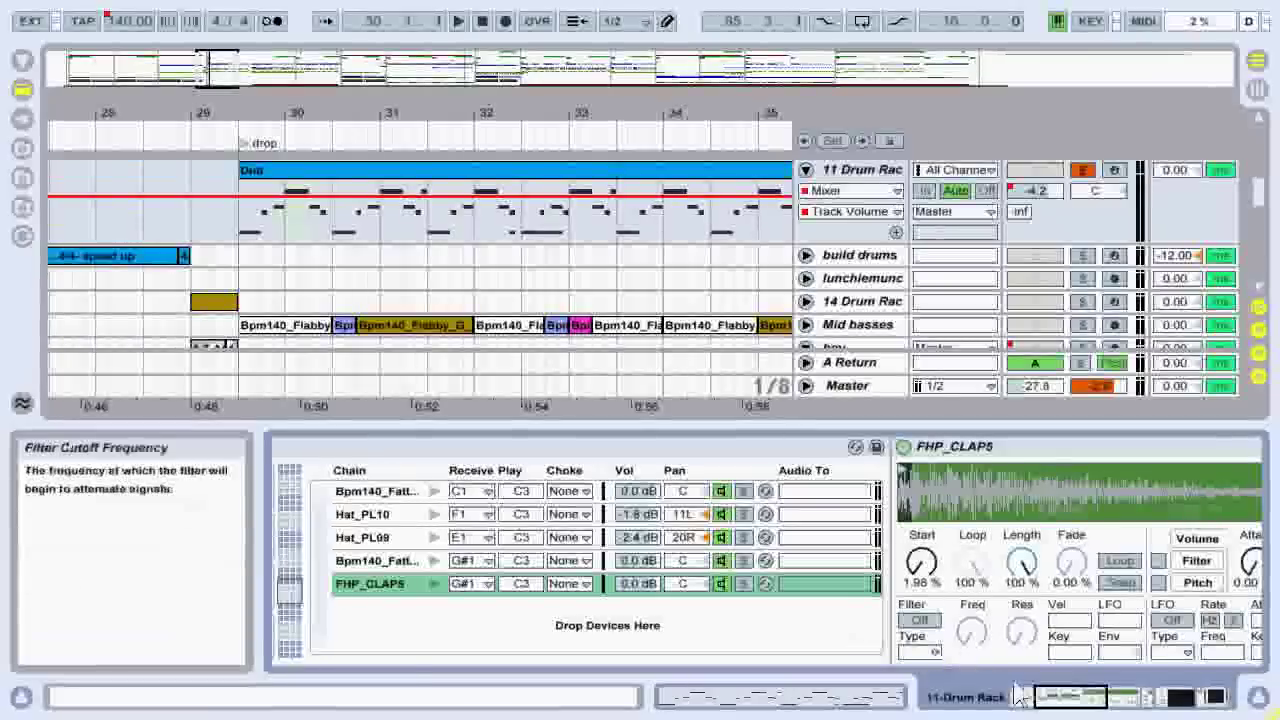
{"action": "left_click_drag", "start_coordinate": [1115, 700], "coordinate": [1027, 700]}
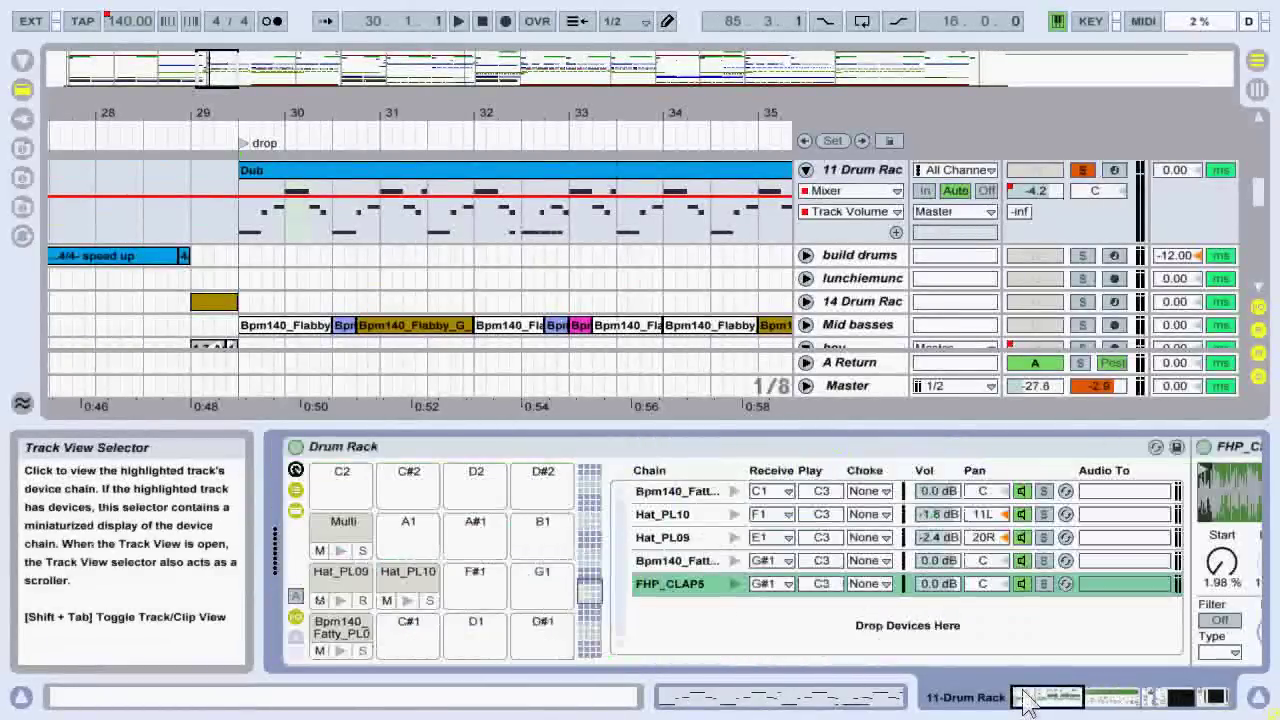
- Inspect the sample devices of the Hat_PL09, Hat_PL10 and C1 Bpm140_Fatty chains
{"action": "left_click", "coordinate": [697, 538]}
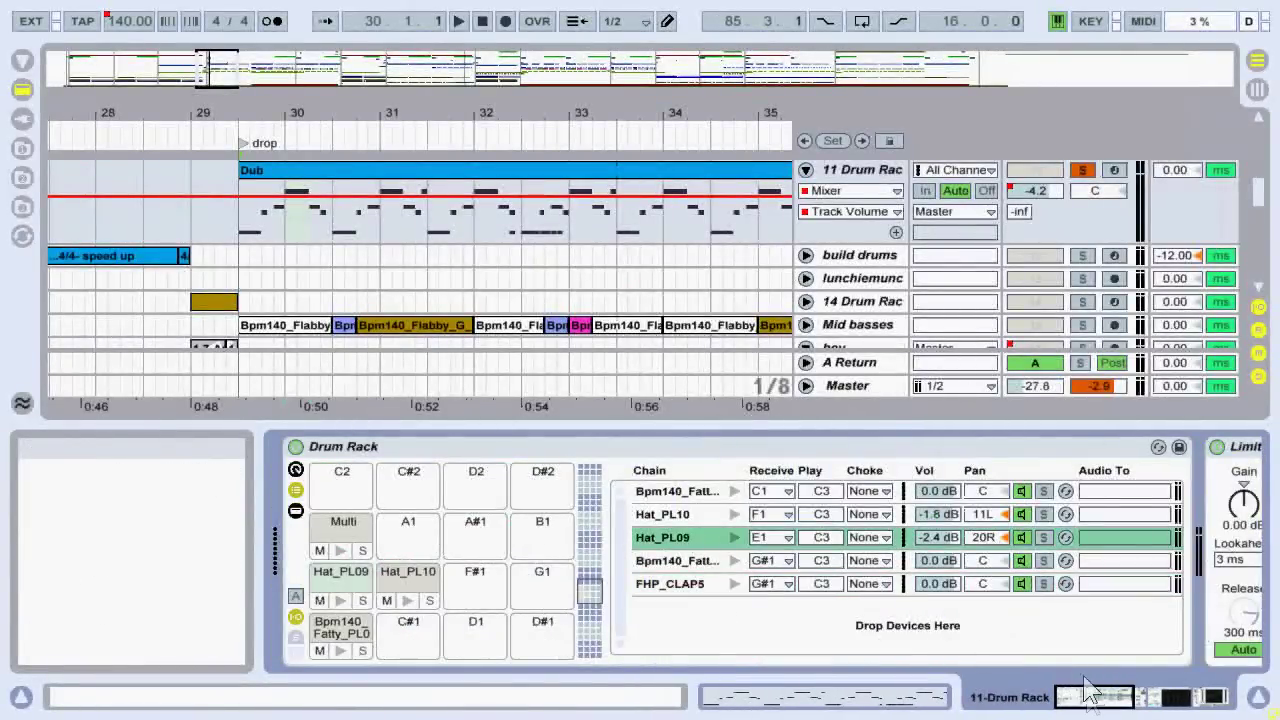
{"action": "left_click_drag", "start_coordinate": [1090, 690], "coordinate": [1040, 705]}
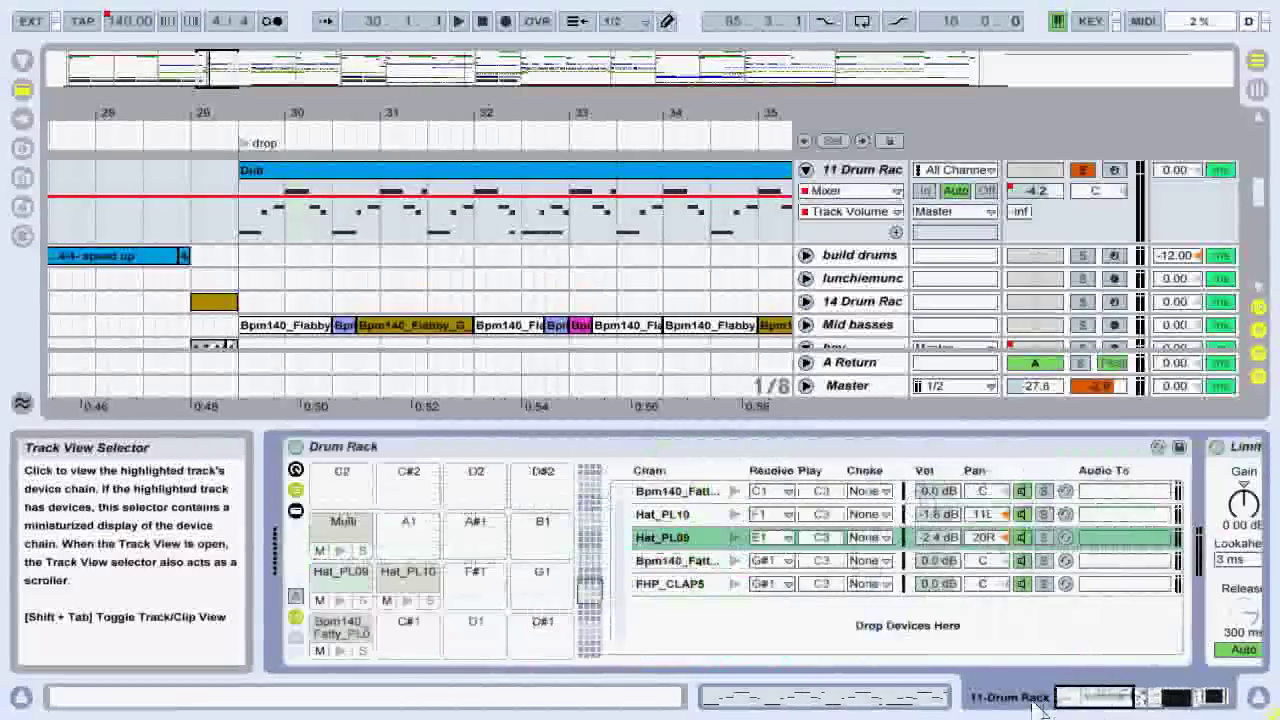
{"action": "left_click", "coordinate": [690, 516]}
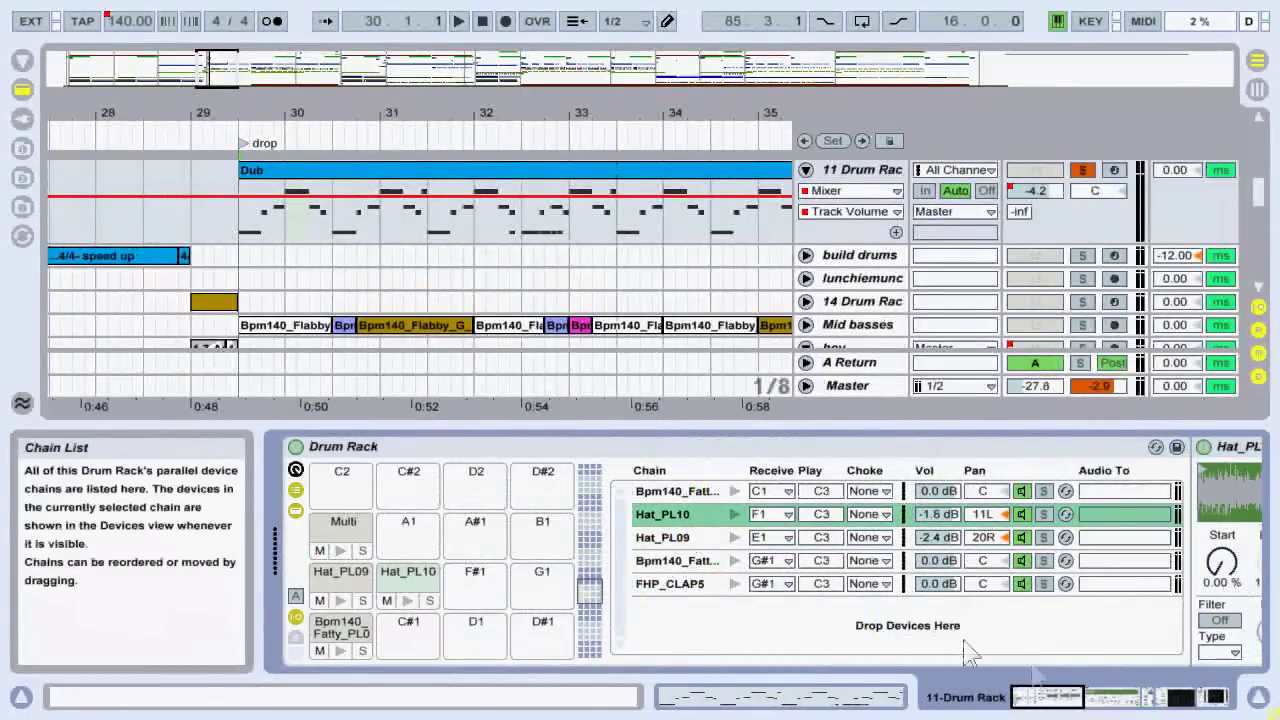
{"action": "mouse_move", "coordinate": [1065, 705]}
{"action": "left_mouse_down"}
{"action": "mouse_move", "coordinate": [1180, 705]}
{"action": "mouse_move", "coordinate": [1065, 705]}
{"action": "left_mouse_up"}
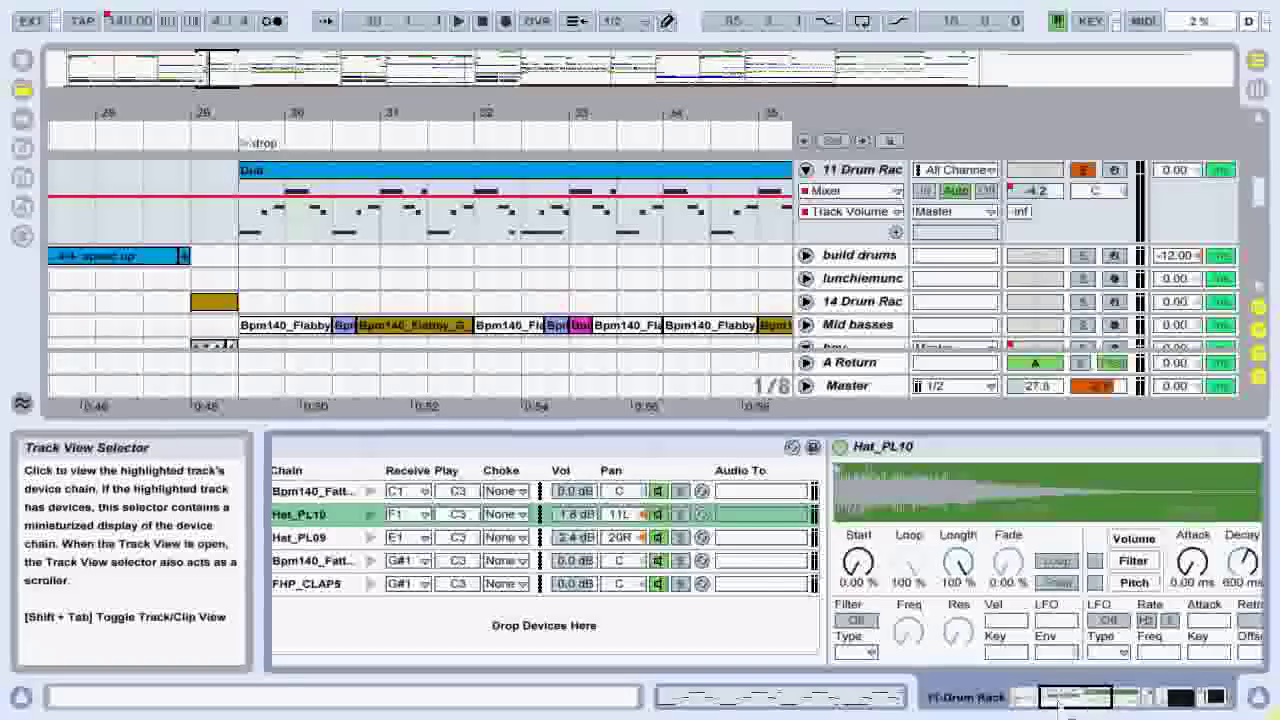
{"action": "left_click", "coordinate": [675, 491]}
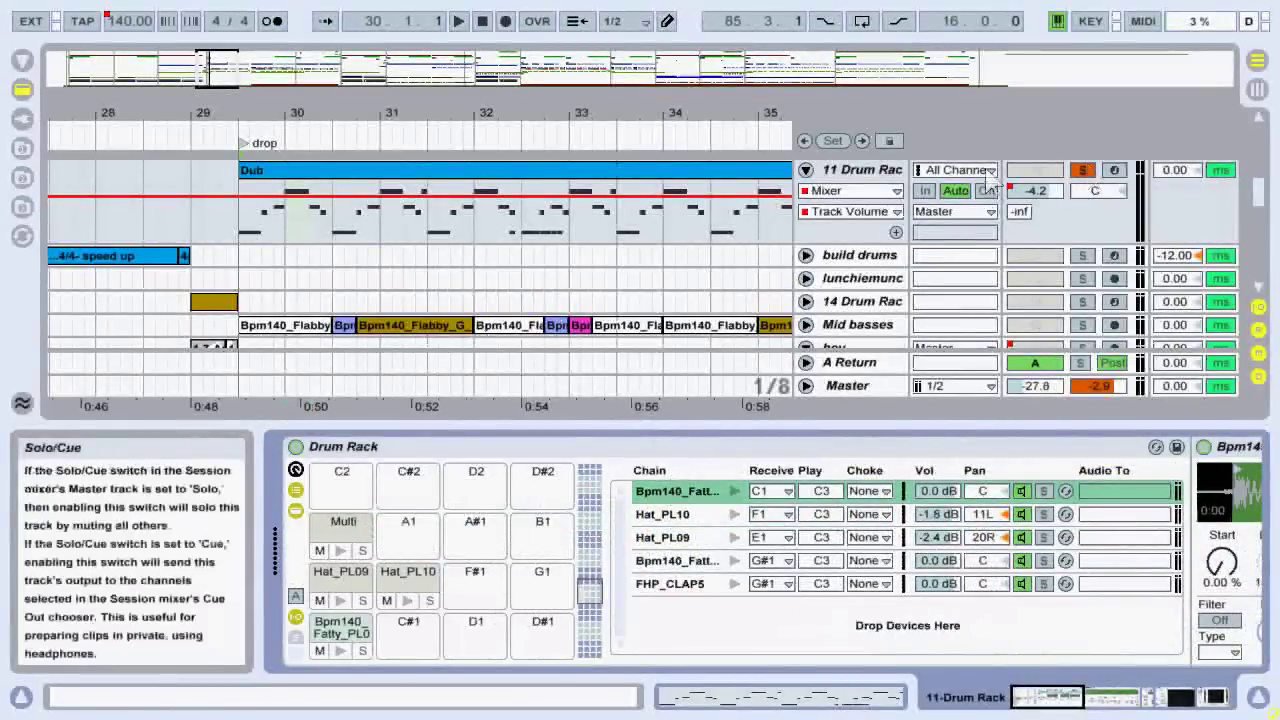
- Select the Dub clip on the soloed 11 Drum Rack track and play it from the start of the drop
{"action": "left_click", "coordinate": [292, 176]}
{"action": "key", "text": "space"}
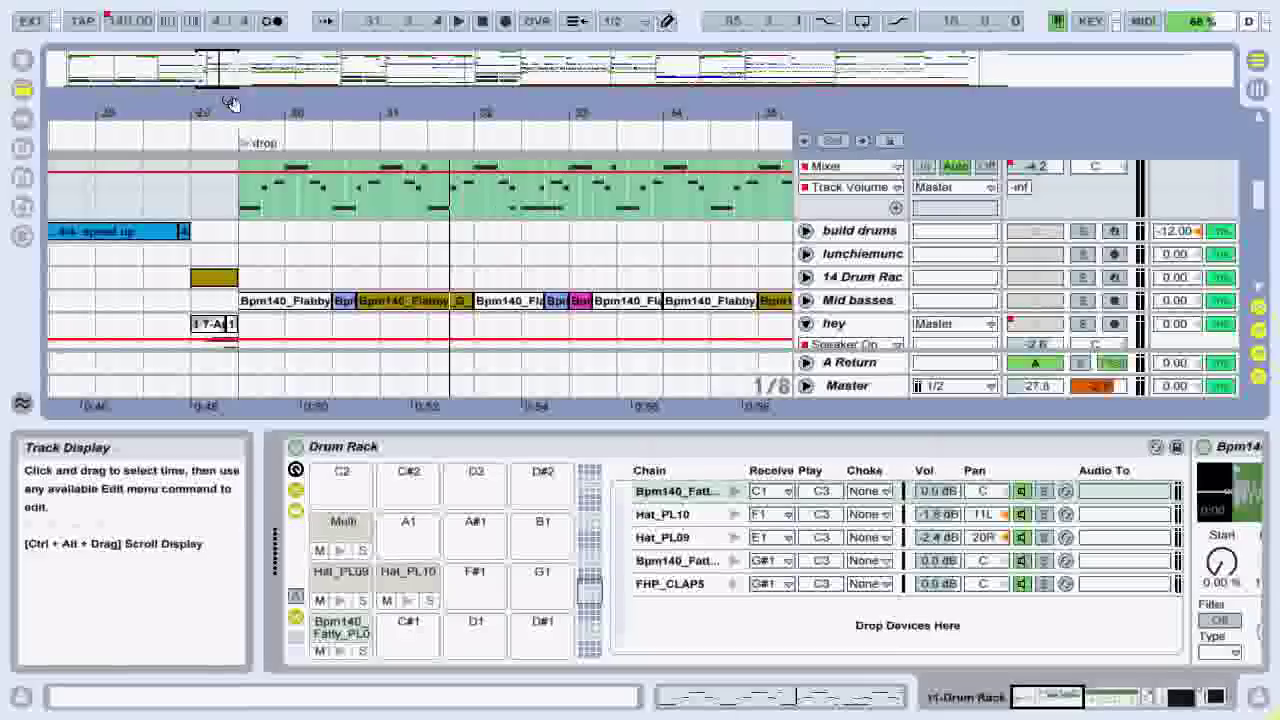
- Unfold and solo the build drums track and audition its 4/4- speed up clip in the build section
{"action": "left_click_drag", "start_coordinate": [230, 76], "coordinate": [160, 88]}
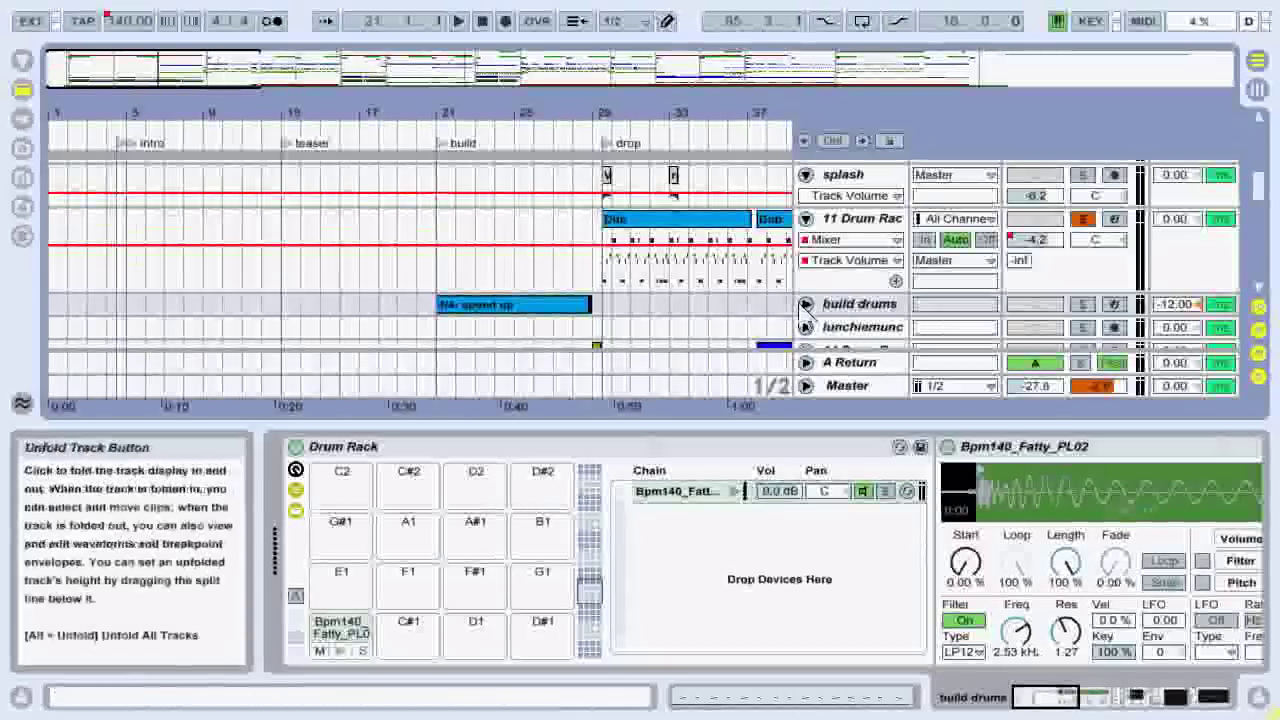
{"action": "left_click", "coordinate": [806, 304]}
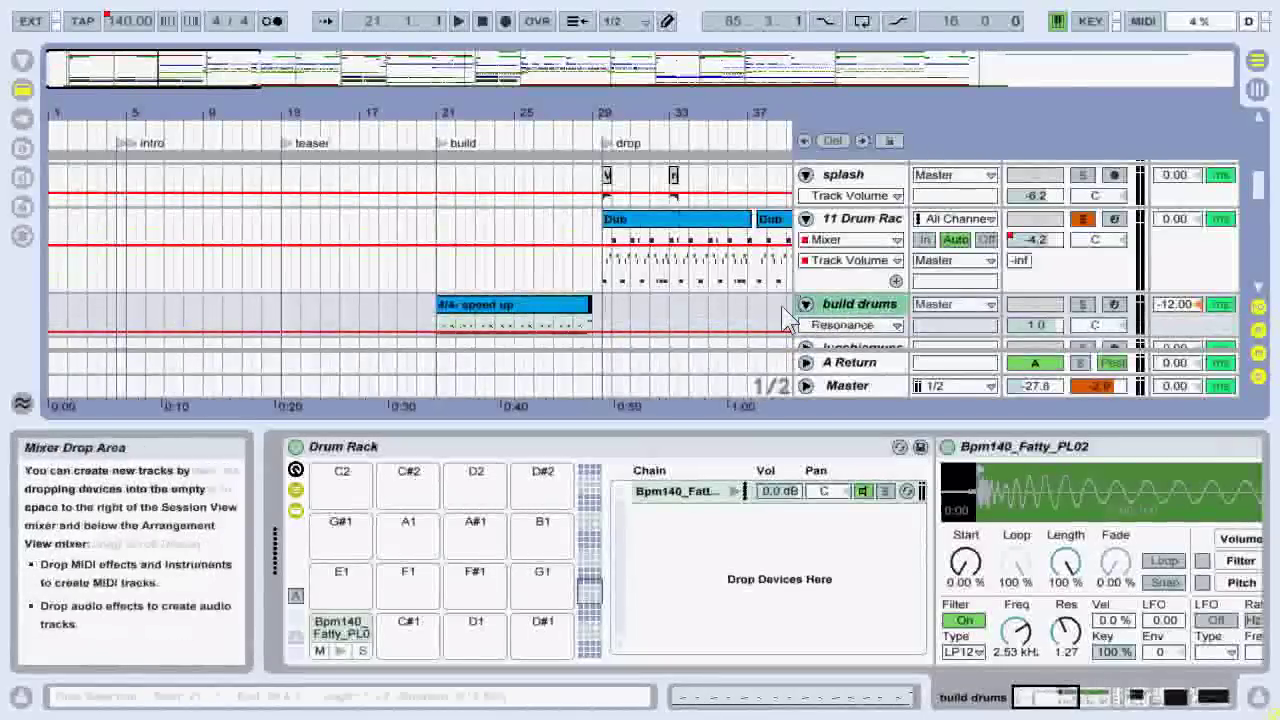
{"action": "left_click", "coordinate": [467, 312]}
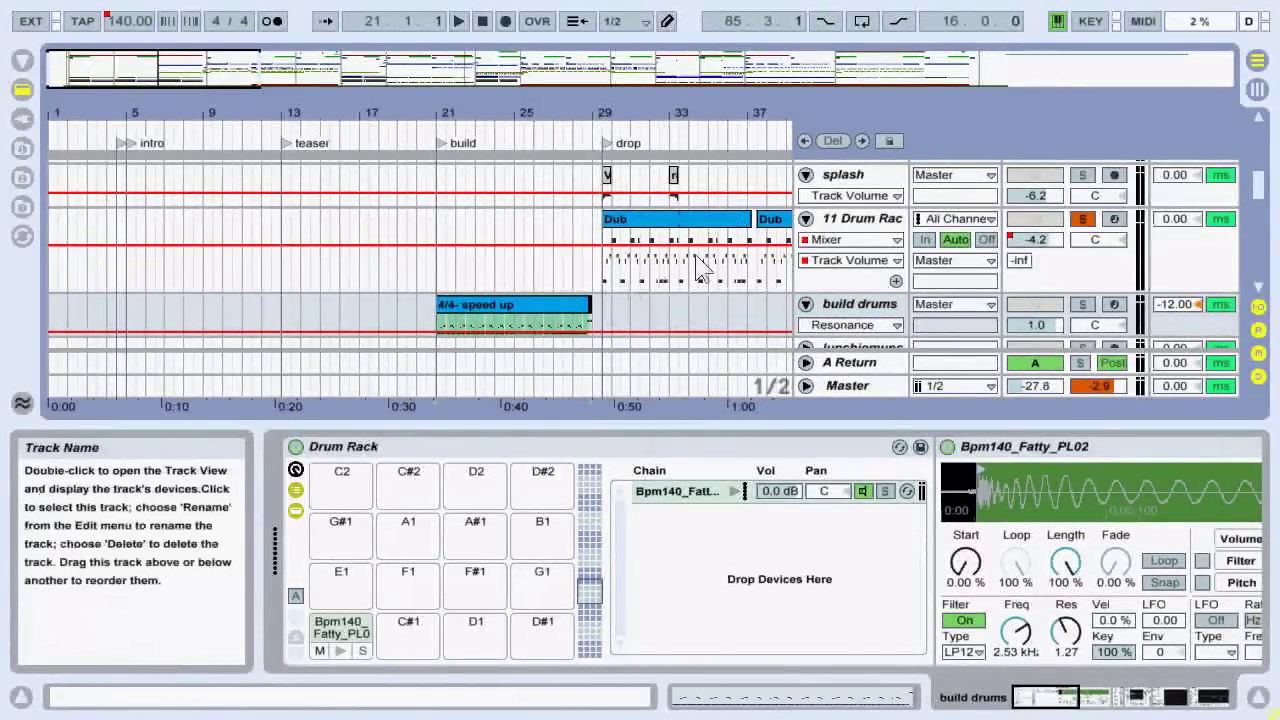
{"action": "left_click", "coordinate": [448, 320]}
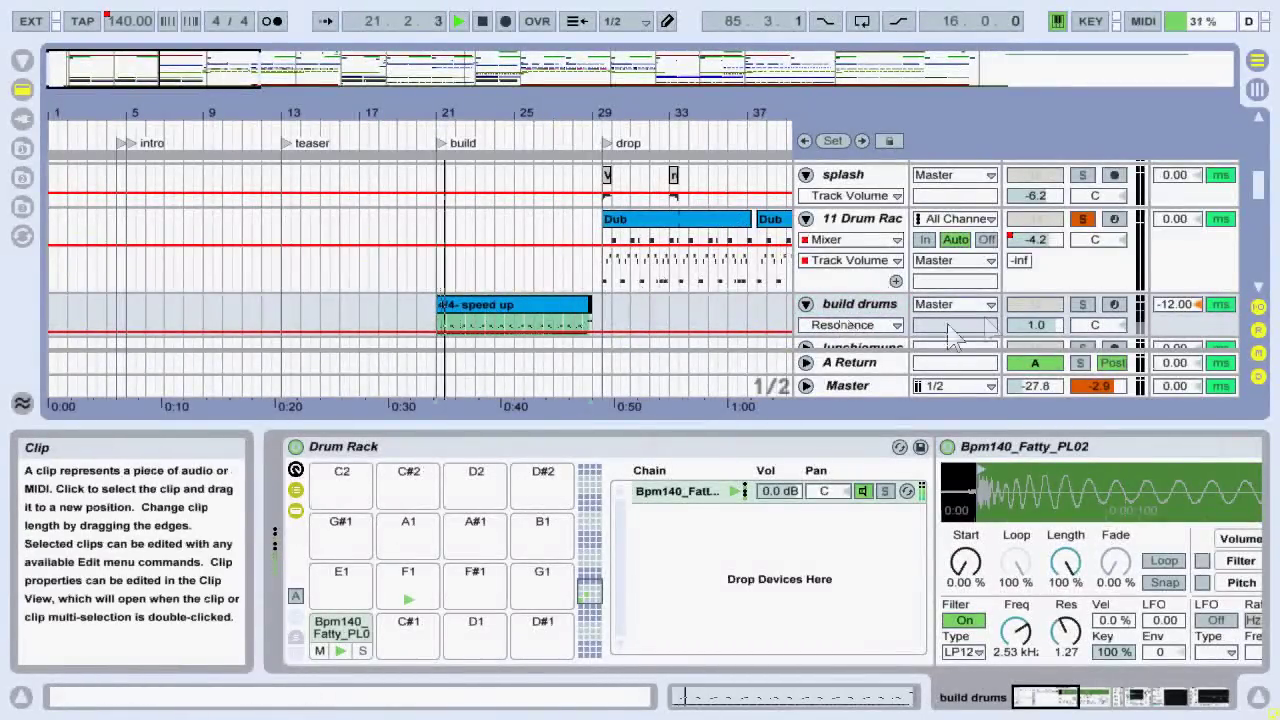
{"action": "left_click", "coordinate": [1082, 304]}
{"action": "left_click", "coordinate": [478, 336]}
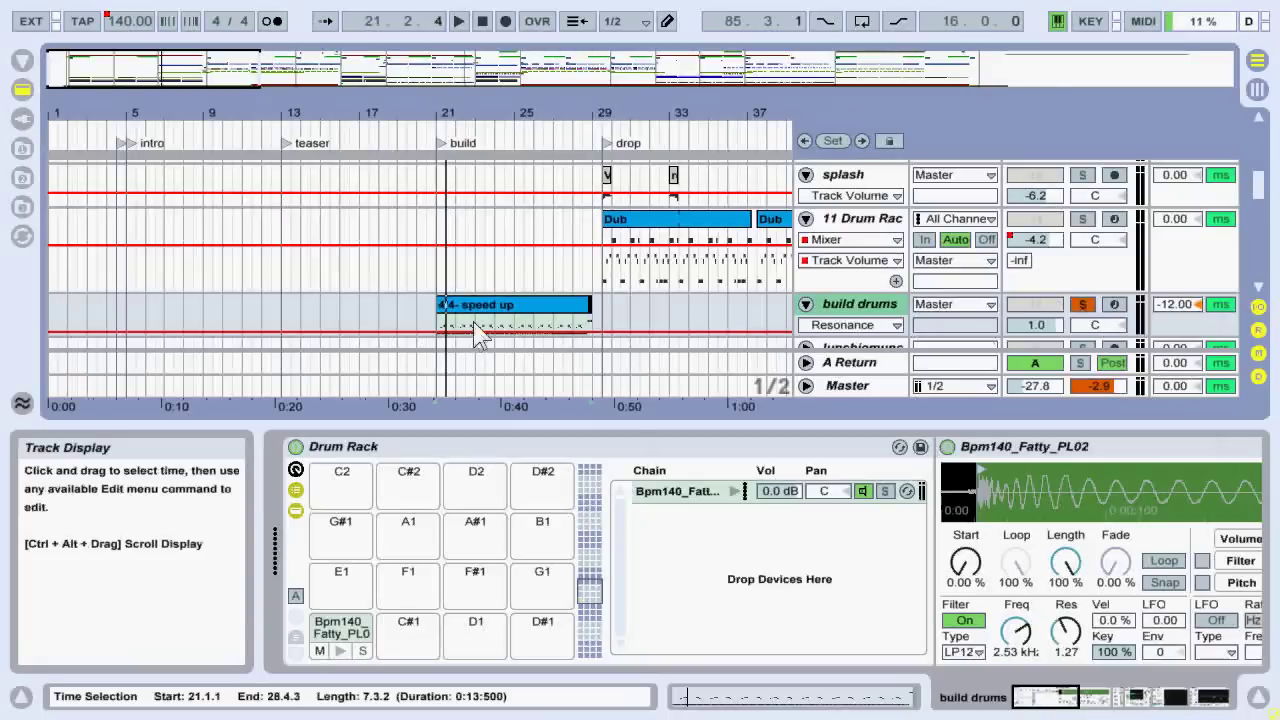
{"action": "key", "text": "space"}
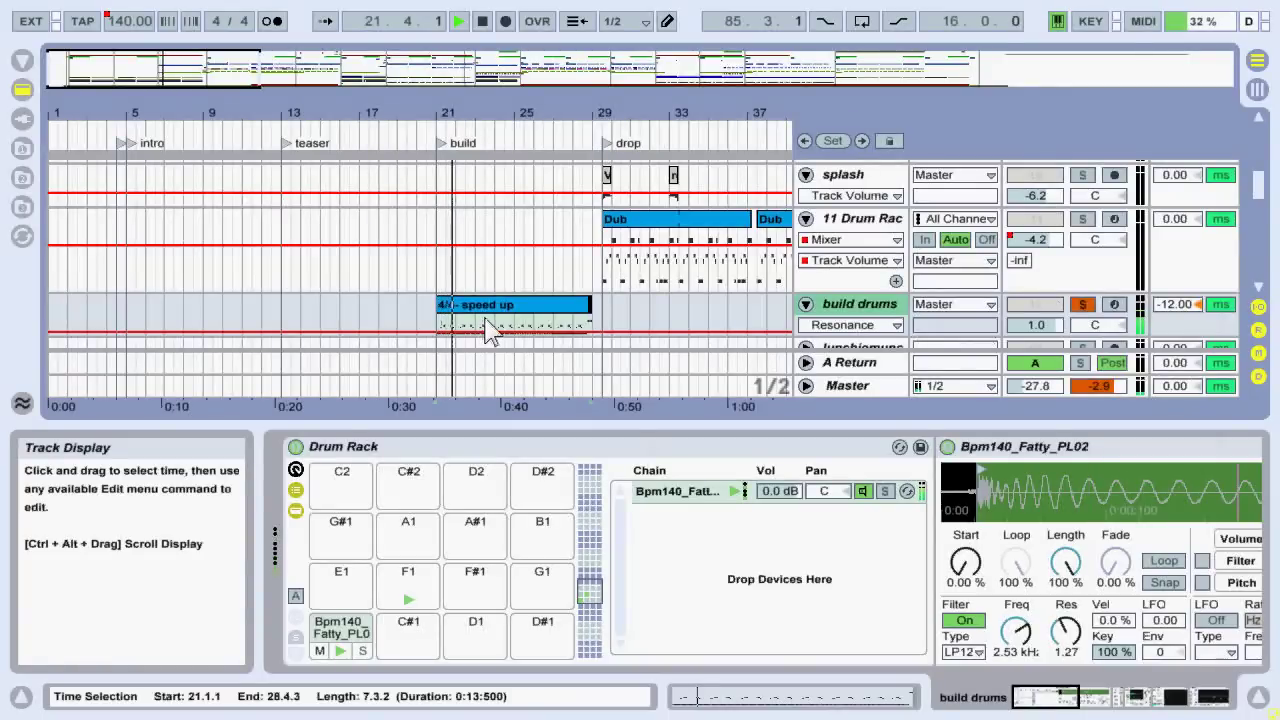
- Solo the 4 Drum Rack track during playback to hear it through the end of the build, and stop playback
{"action": "scroll", "coordinate": [610, 258], "scroll_direction": "up", "scroll_amount": 15}
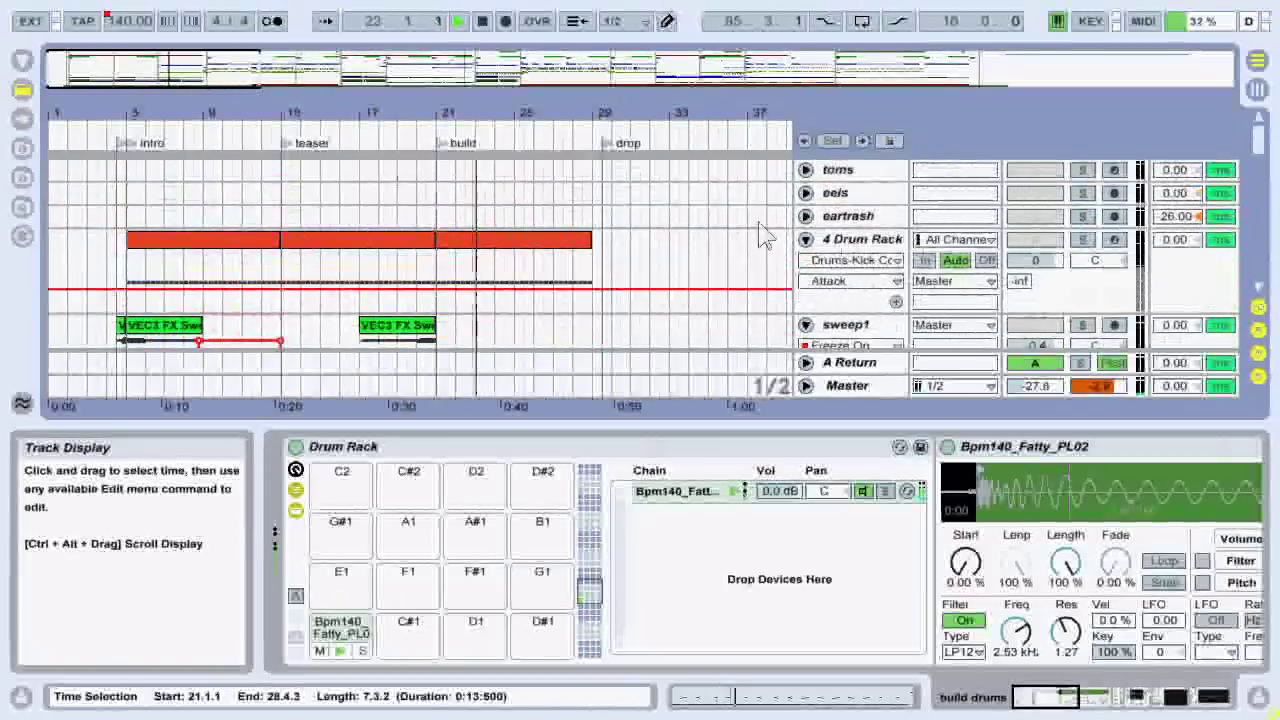
{"action": "left_click", "coordinate": [1082, 242]}
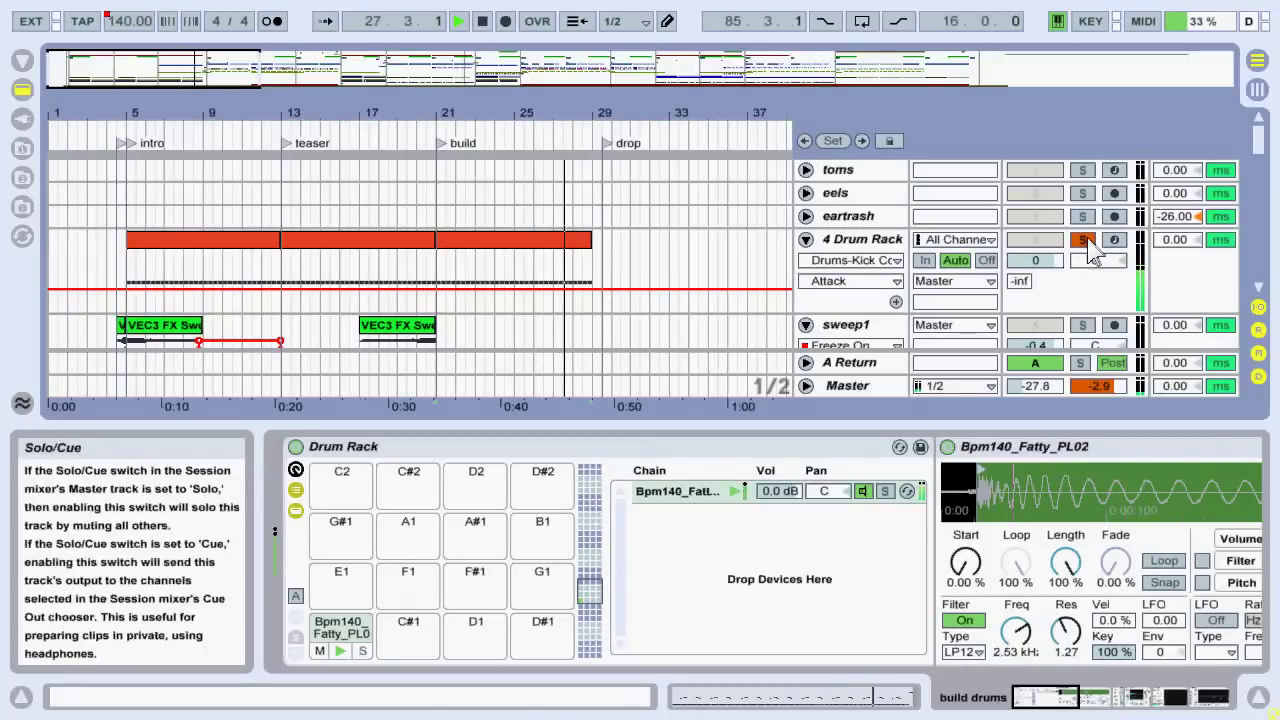
{"action": "scroll", "coordinate": [1095, 253], "scroll_direction": "down", "scroll_amount": 3}
{"action": "scroll", "coordinate": [1098, 240], "scroll_direction": "up", "scroll_amount": 2}
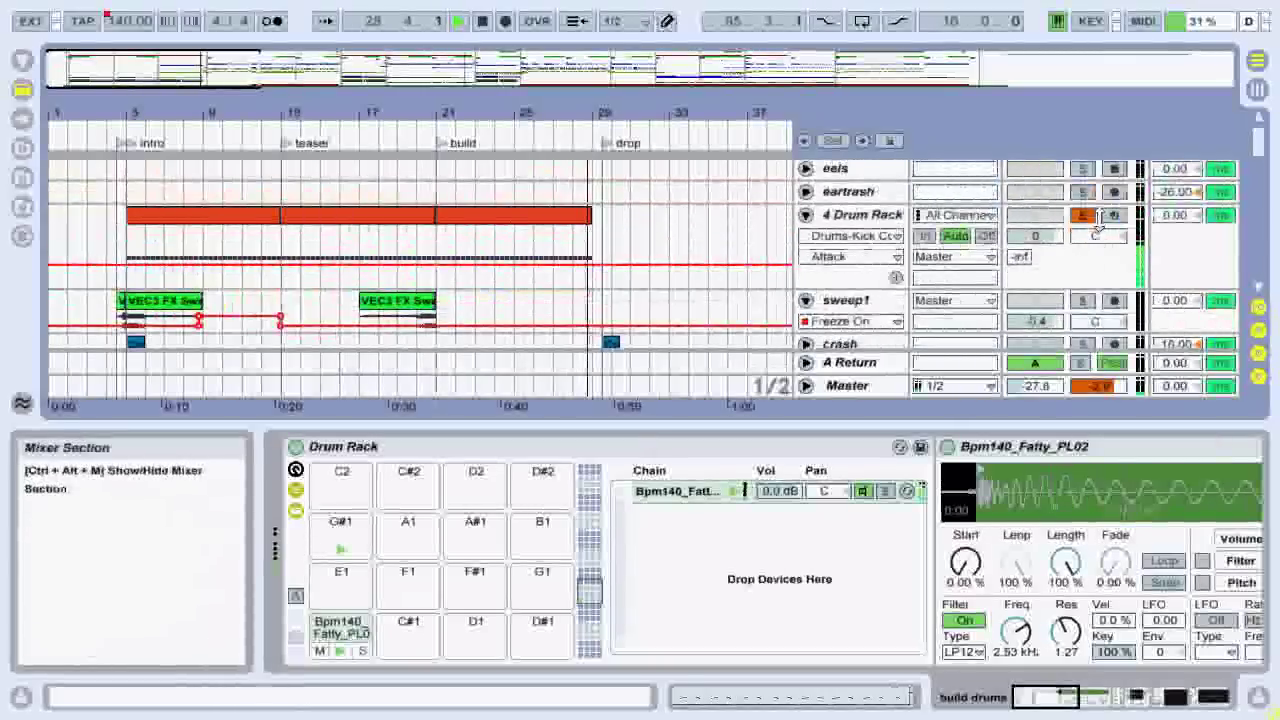
{"action": "key", "text": "space"}
- Play the hey track's clip just before the first drop and solo the track
{"action": "scroll", "coordinate": [1097, 232], "scroll_direction": "down", "scroll_amount": 3}
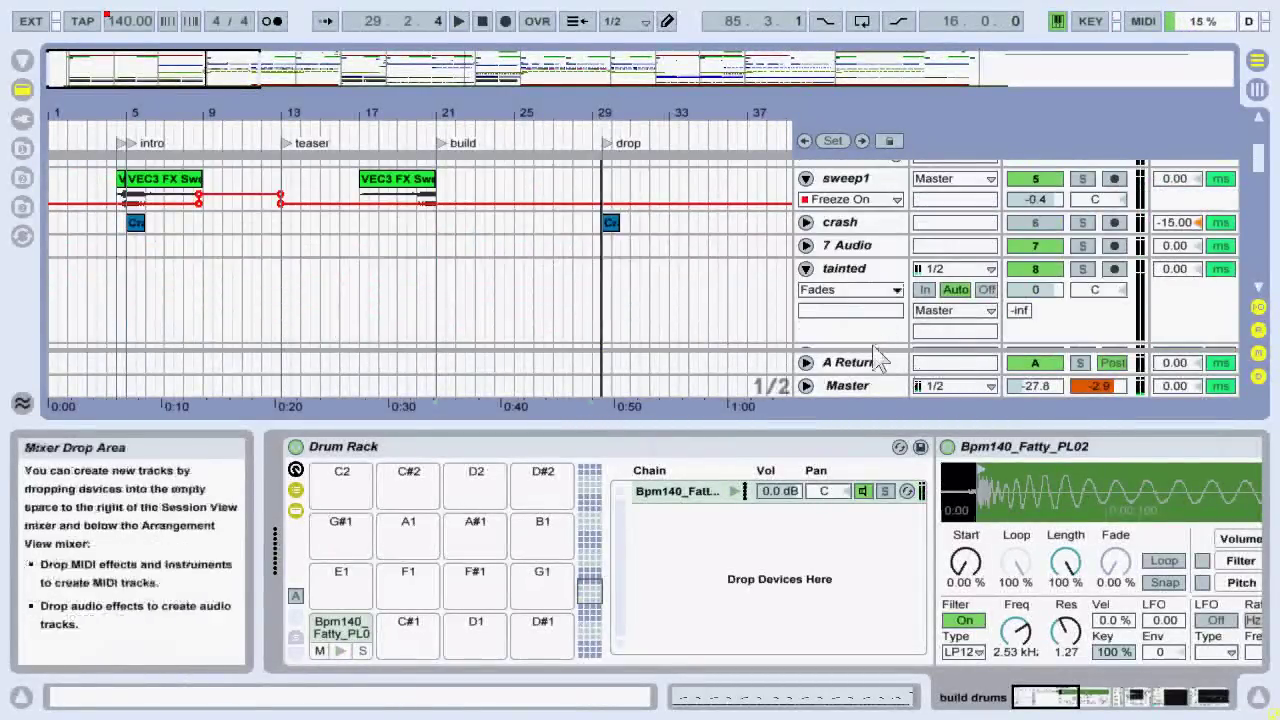
{"action": "scroll", "coordinate": [680, 285], "scroll_direction": "up", "scroll_amount": 4}
{"action": "scroll", "coordinate": [680, 285], "scroll_direction": "down", "scroll_amount": 10}
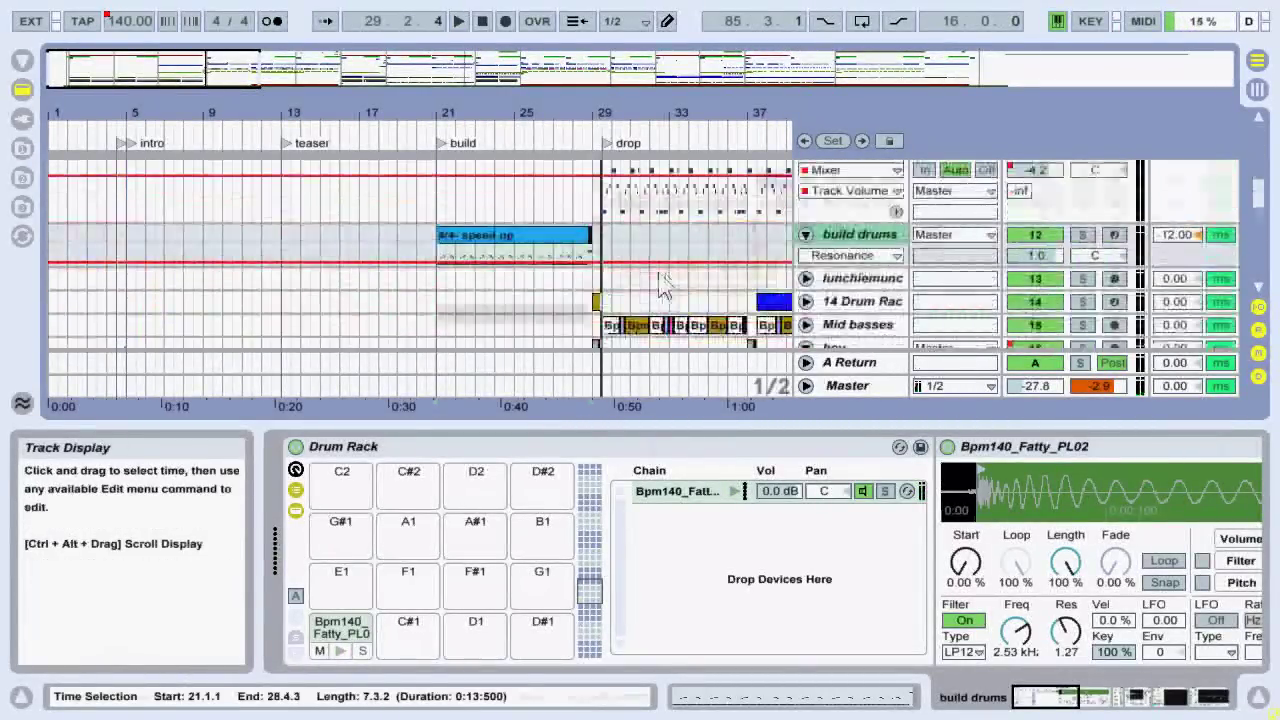
{"action": "left_click", "coordinate": [596, 227]}
{"action": "key", "text": "space"}
{"action": "left_click", "coordinate": [1082, 226]}
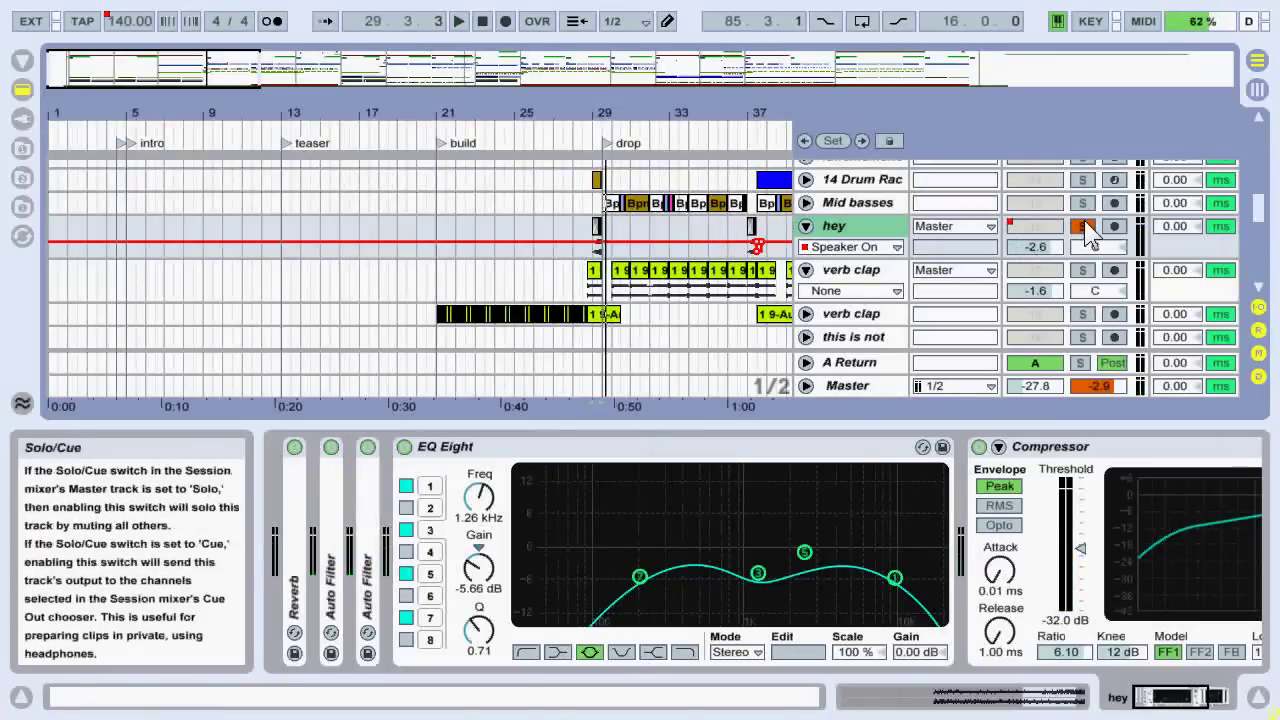
- Group the hey track's devices into an Audio Effect Rack and listen with the rack deactivated
{"action": "left_click_drag", "start_coordinate": [240, 65], "coordinate": [400, 40]}
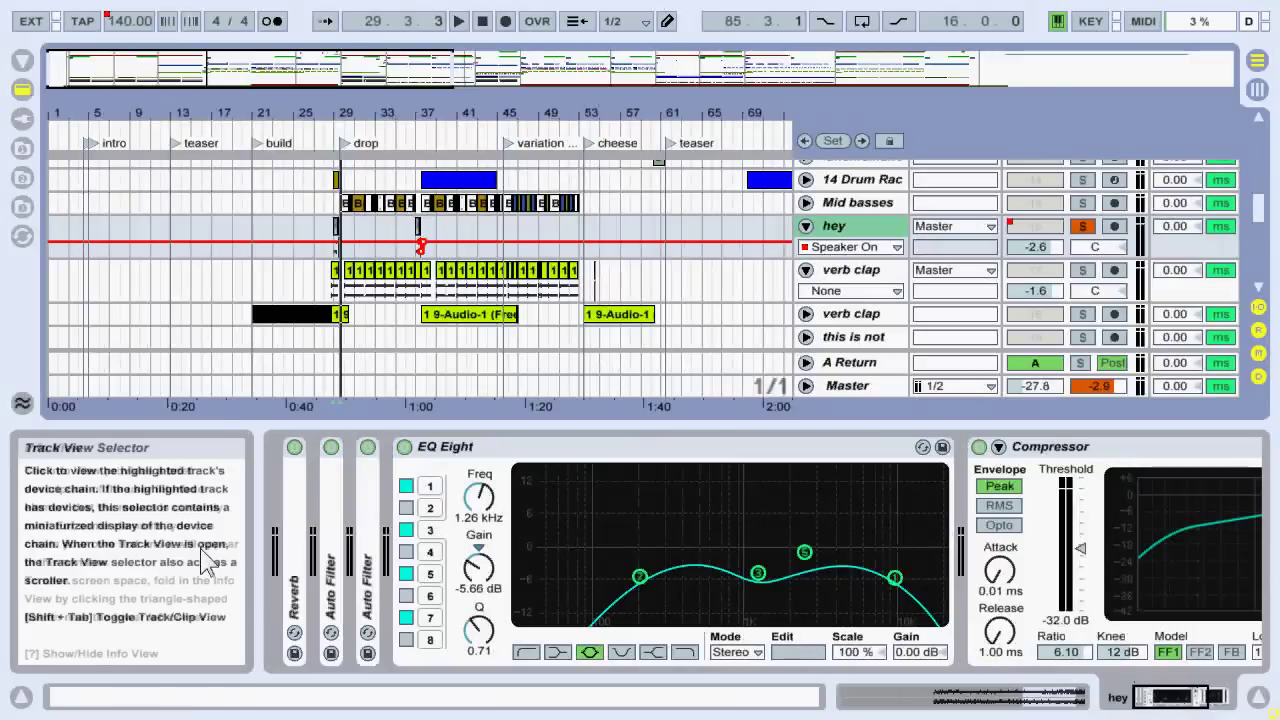
{"action": "left_click", "coordinate": [297, 457]}
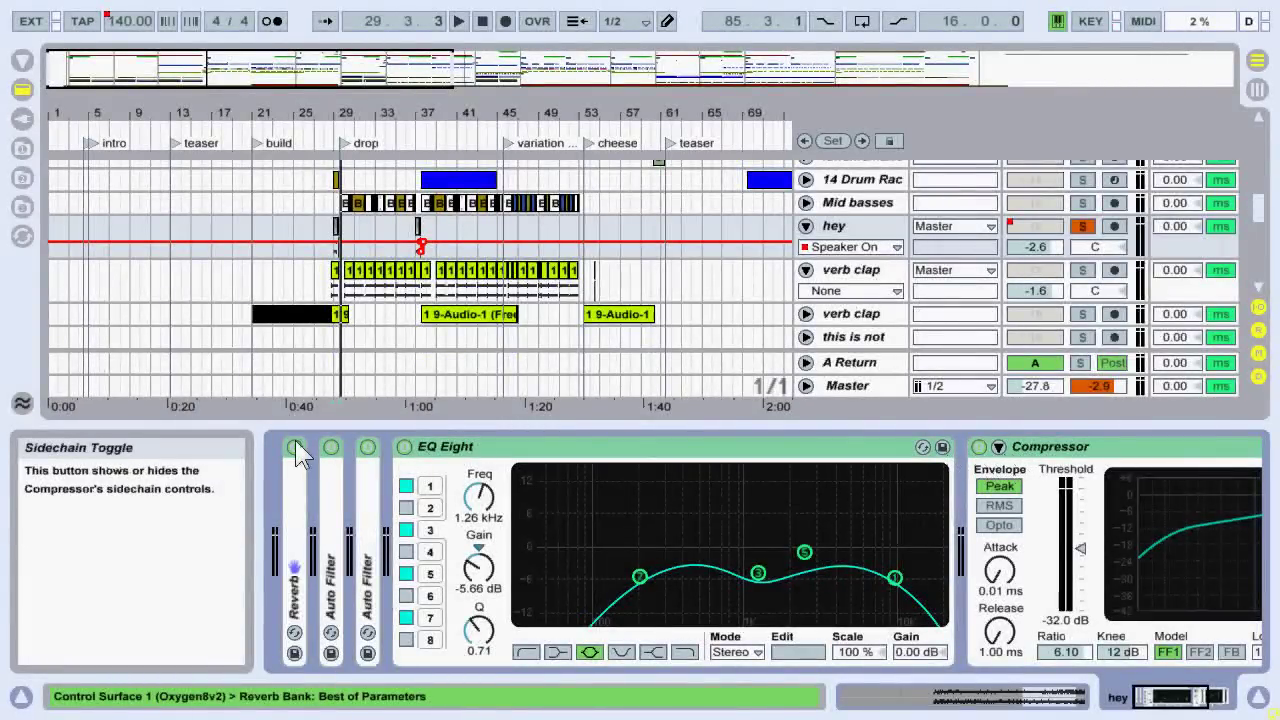
{"action": "key", "text": "ctrl+g"}
{"action": "key", "text": "space"}
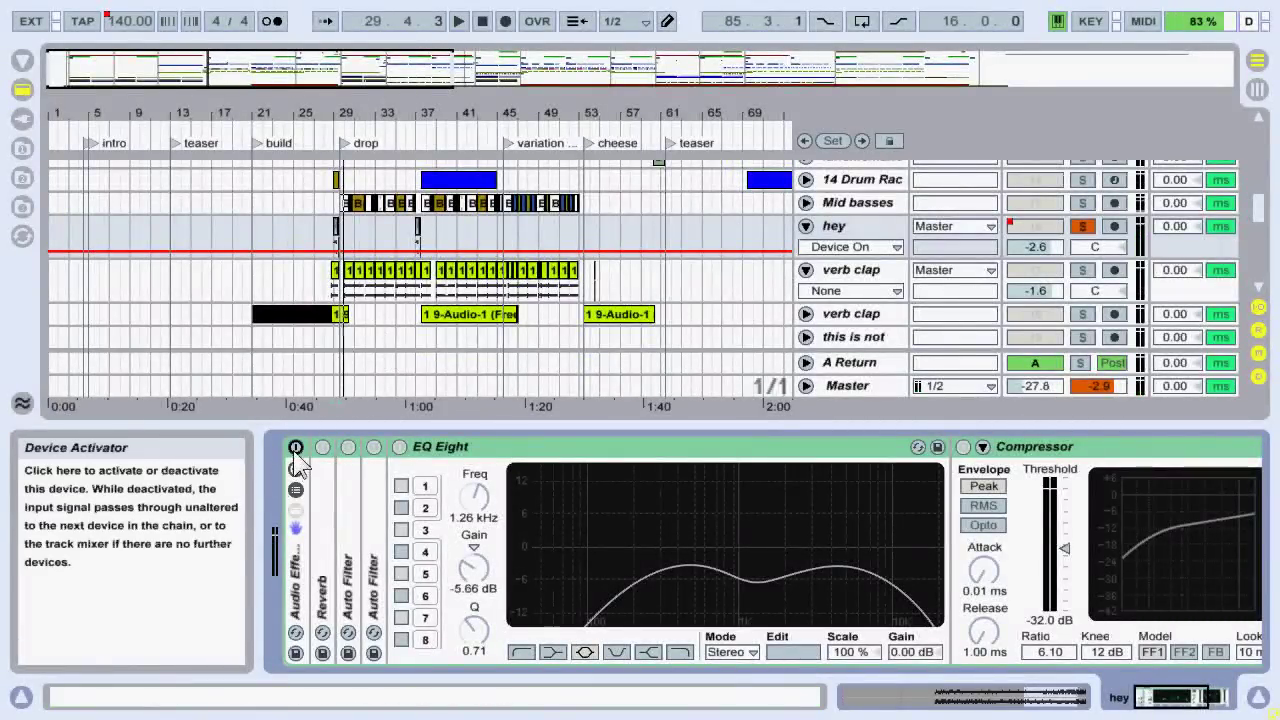
{"action": "left_click_drag", "start_coordinate": [236, 66], "coordinate": [240, 88]}
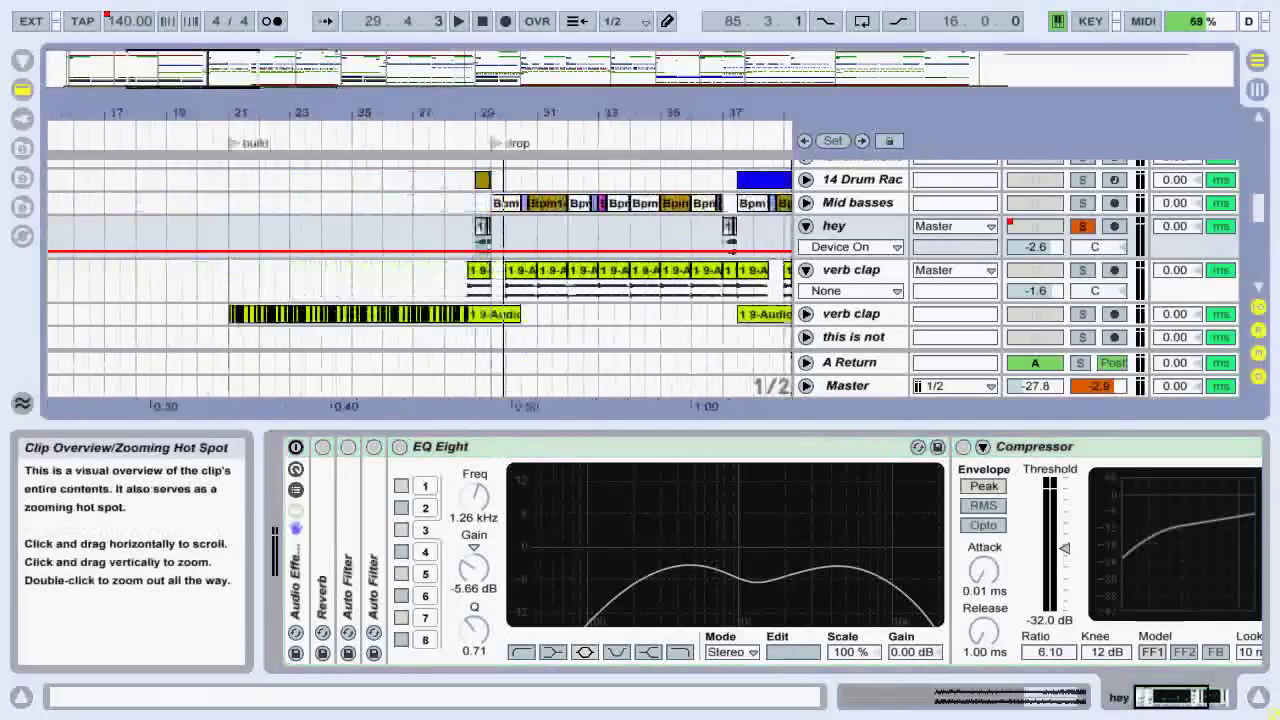
{"action": "left_click", "coordinate": [806, 226]}
{"action": "left_click", "coordinate": [806, 226]}
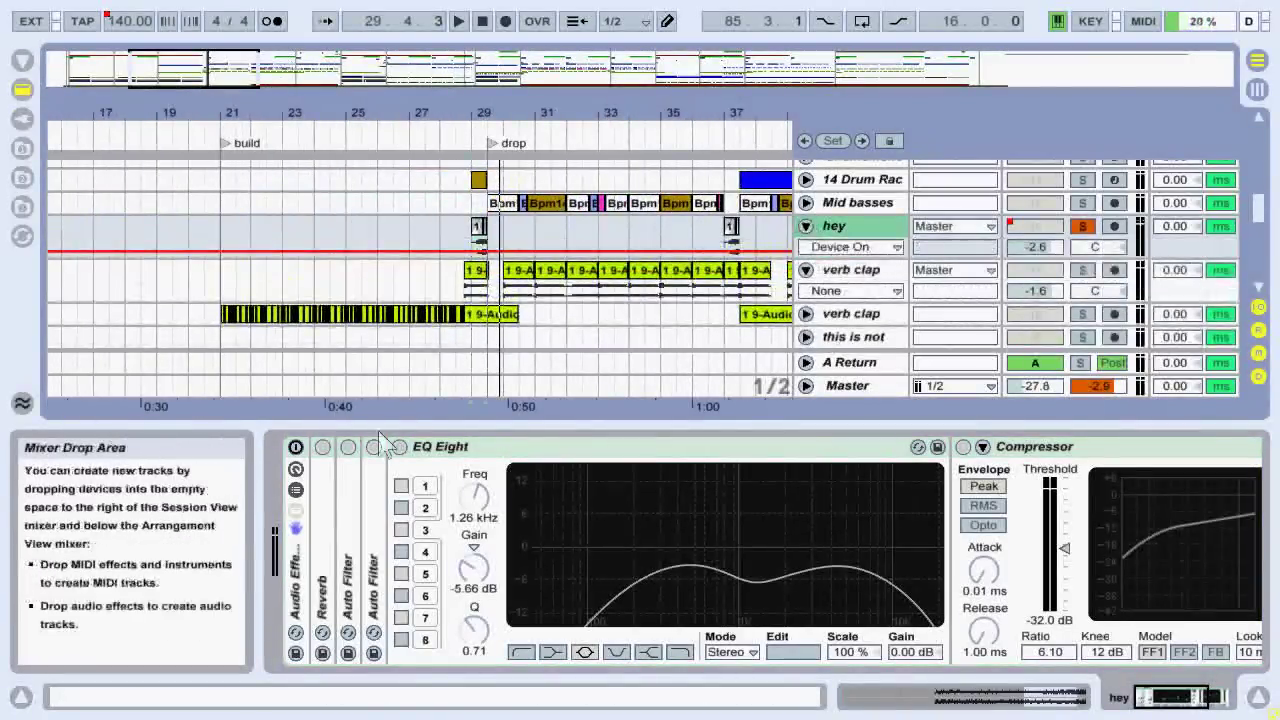
- Reactivate the hey track's rack and play the clip before the drop, switching the rack off and on to compare the sound
{"action": "left_click", "coordinate": [330, 450]}
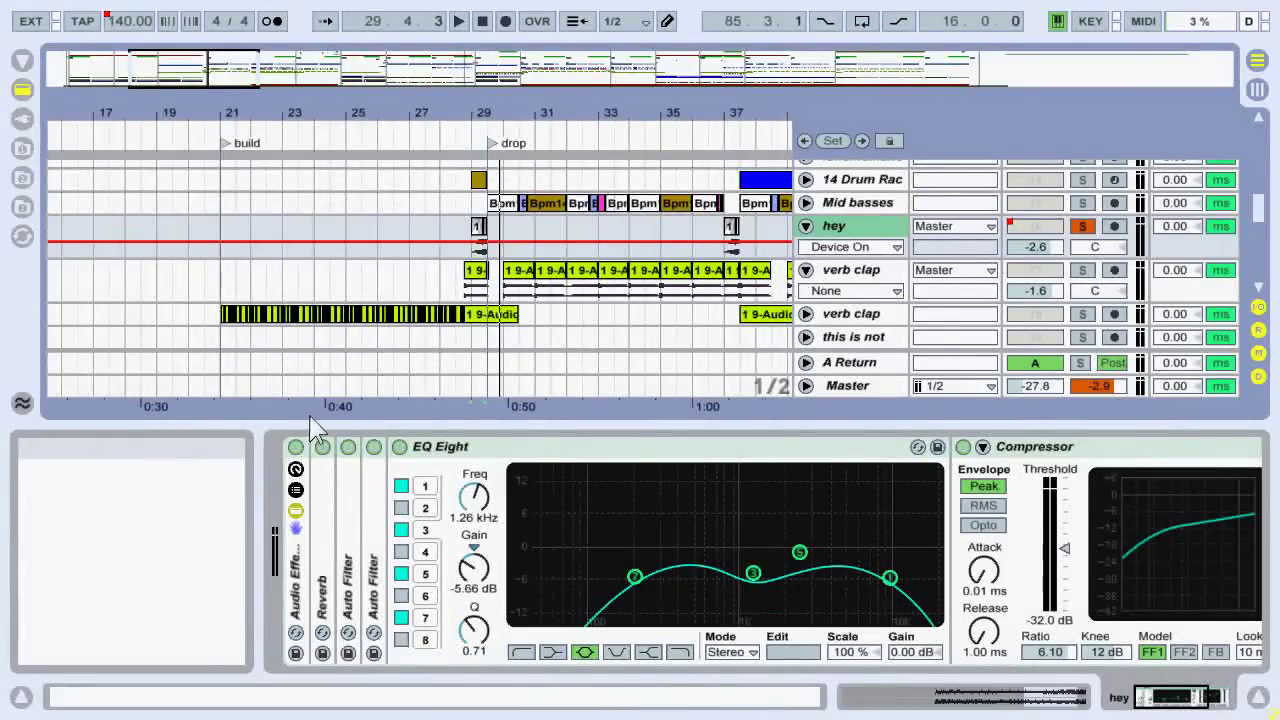
{"action": "key", "text": "space"}
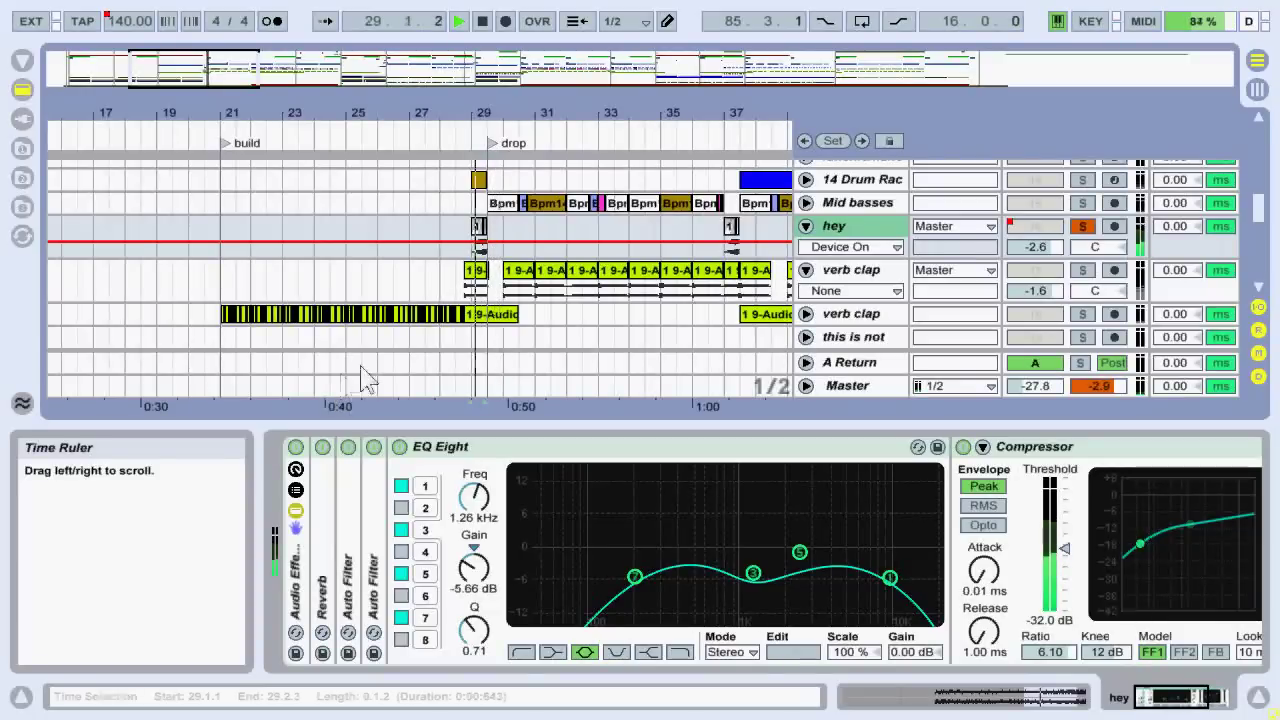
{"action": "left_click", "coordinate": [296, 447]}
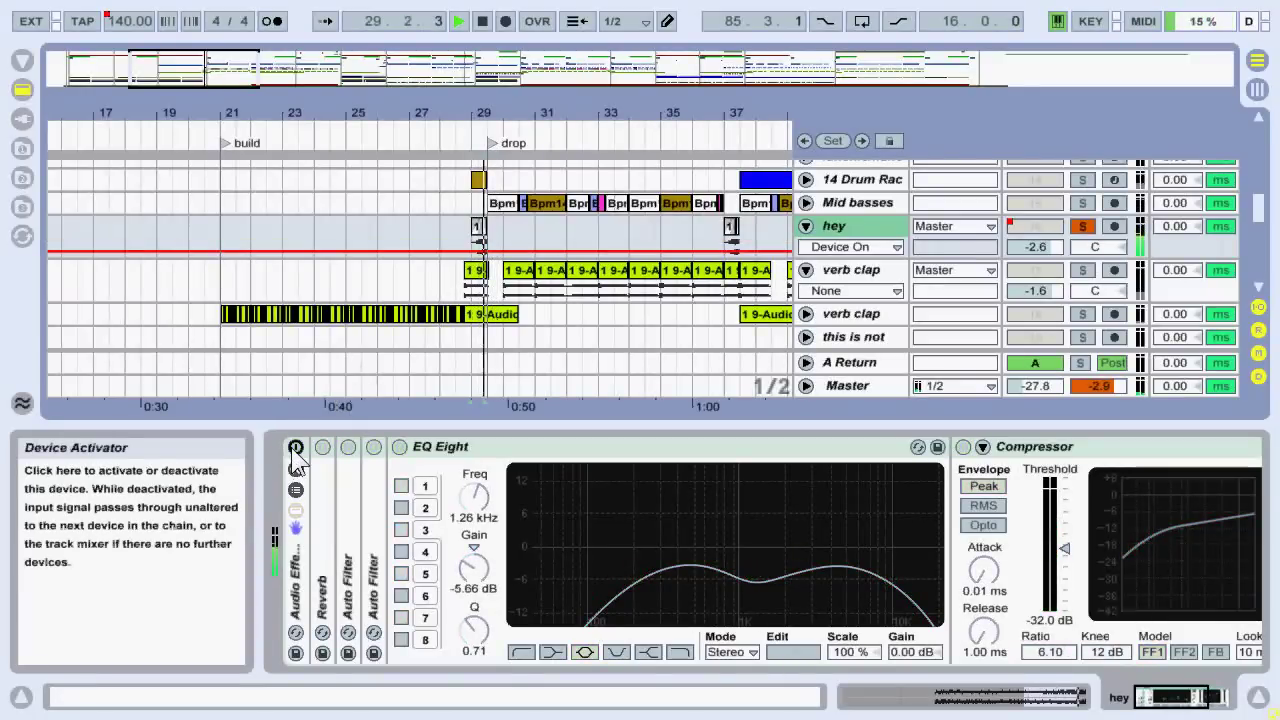
{"action": "left_click", "coordinate": [296, 447]}
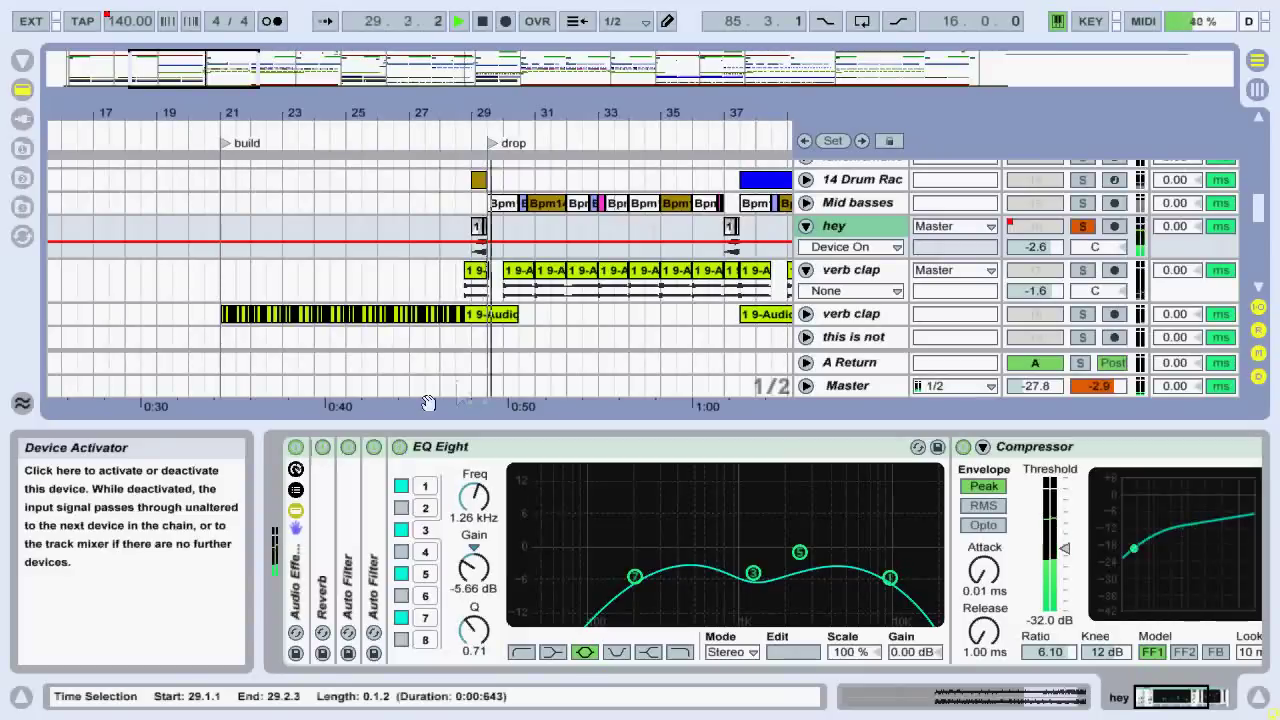
{"action": "key", "text": "space"}
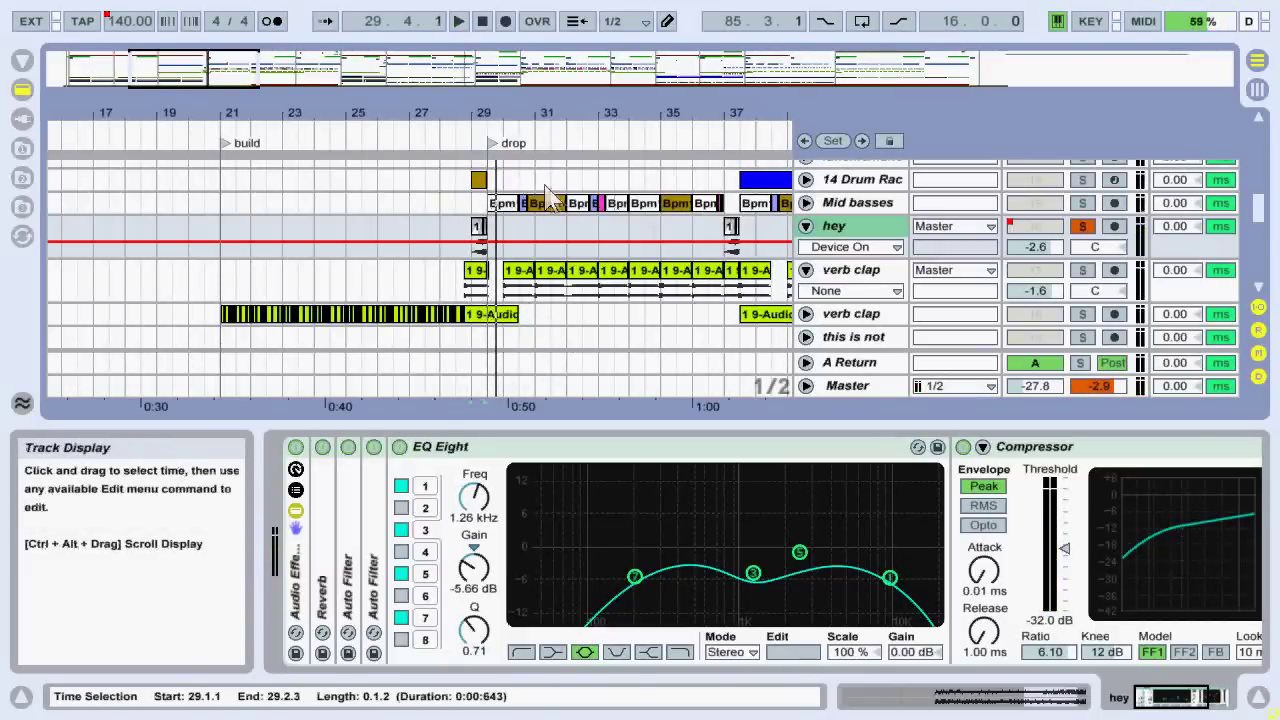
- Locate and solo the lunchiemunchies track and play its clip at the end of the cheese section
{"action": "scroll", "coordinate": [560, 215], "scroll_direction": "up", "scroll_amount": 4}
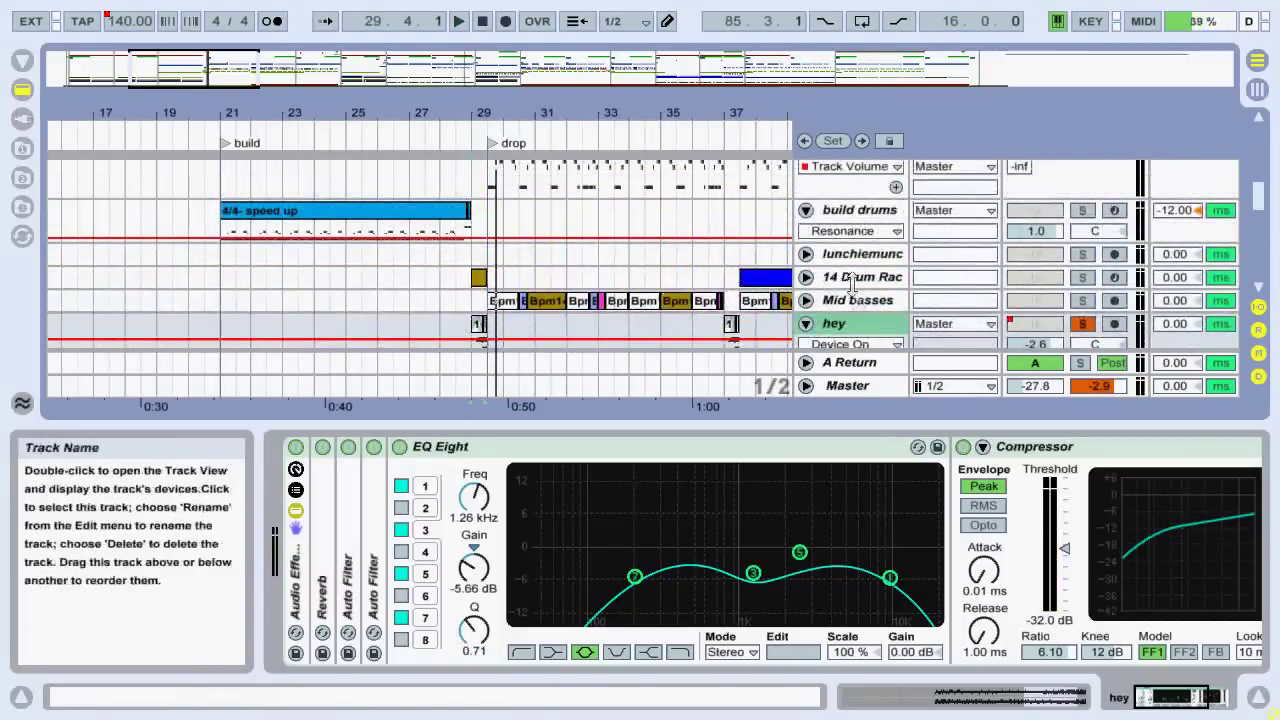
{"action": "left_click", "coordinate": [851, 277]}
{"action": "left_click", "coordinate": [853, 253]}
{"action": "left_click_drag", "start_coordinate": [388, 80], "coordinate": [380, 282]}
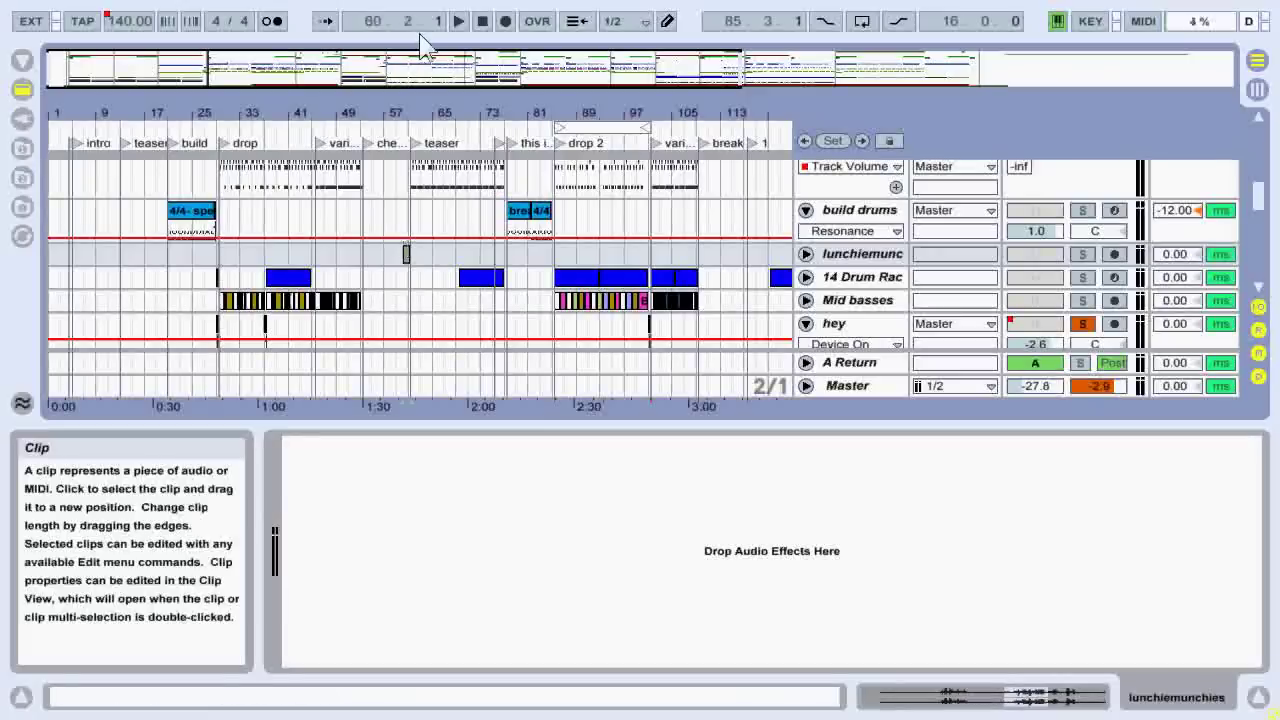
{"action": "left_click_drag", "start_coordinate": [330, 70], "coordinate": [367, 58]}
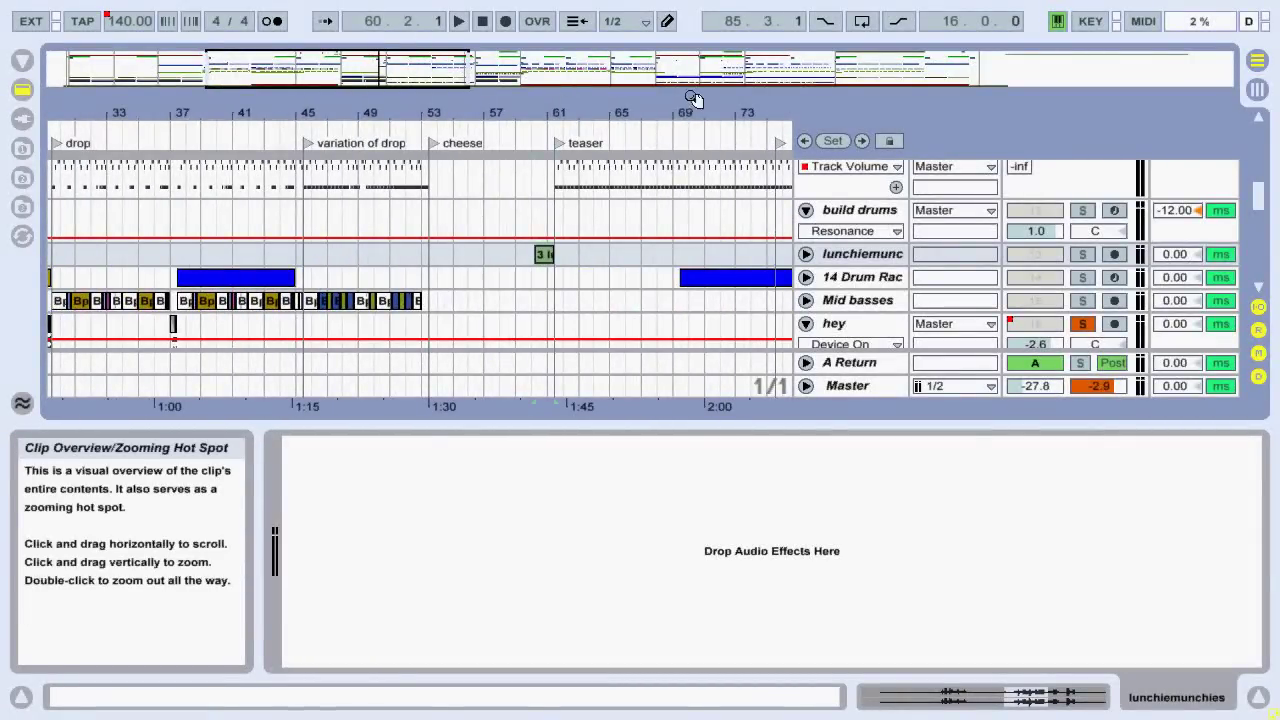
{"action": "left_click", "coordinate": [1082, 254]}
{"action": "left_click", "coordinate": [545, 254]}
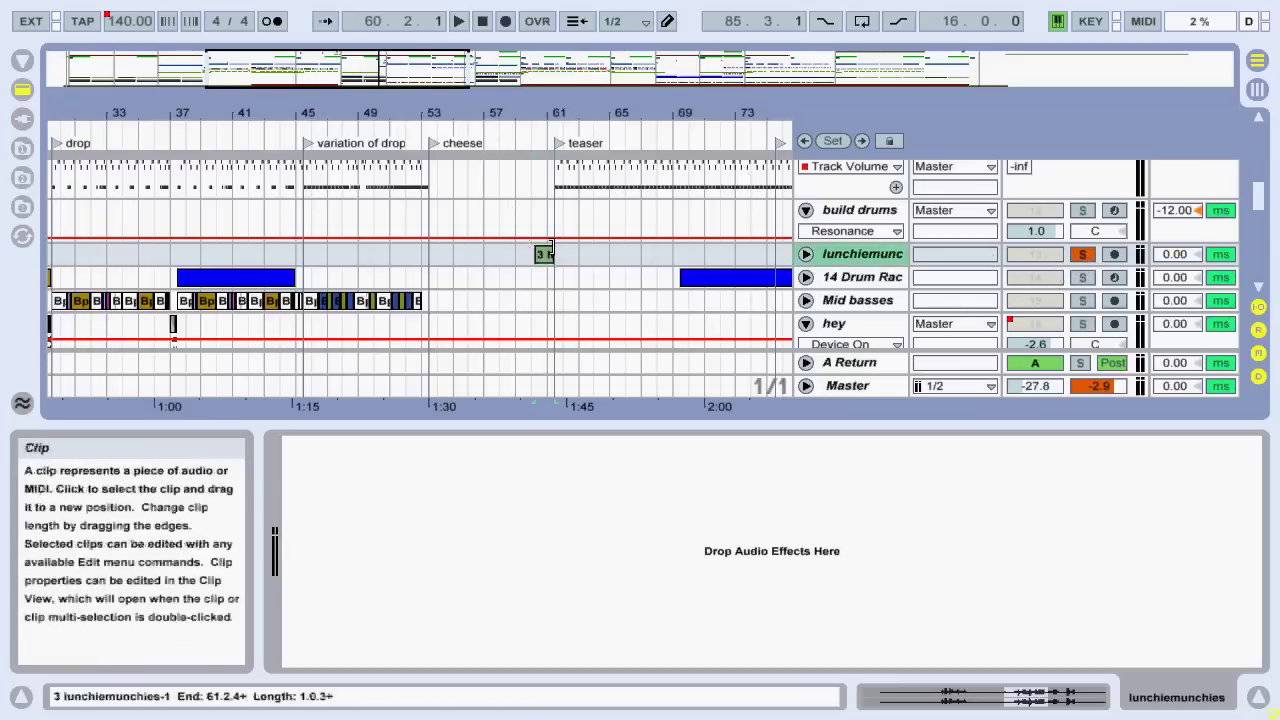
{"action": "left_click", "coordinate": [542, 254]}
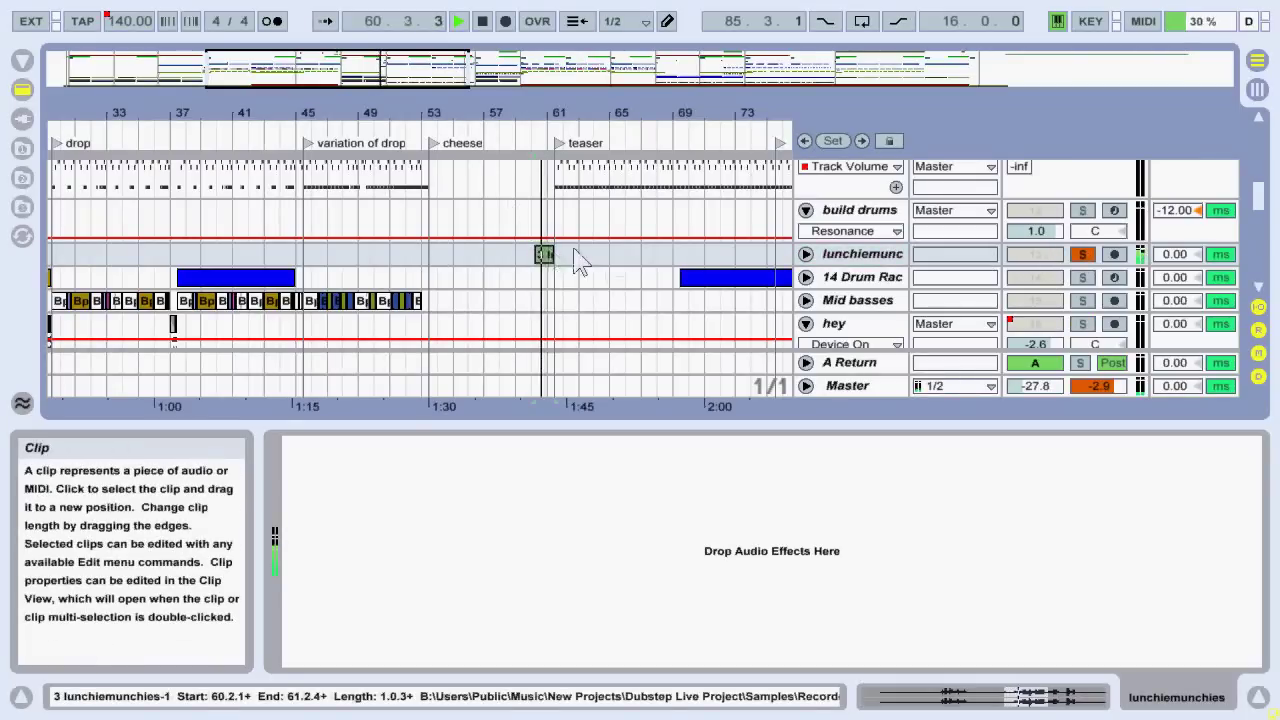
{"action": "key", "text": "space"}
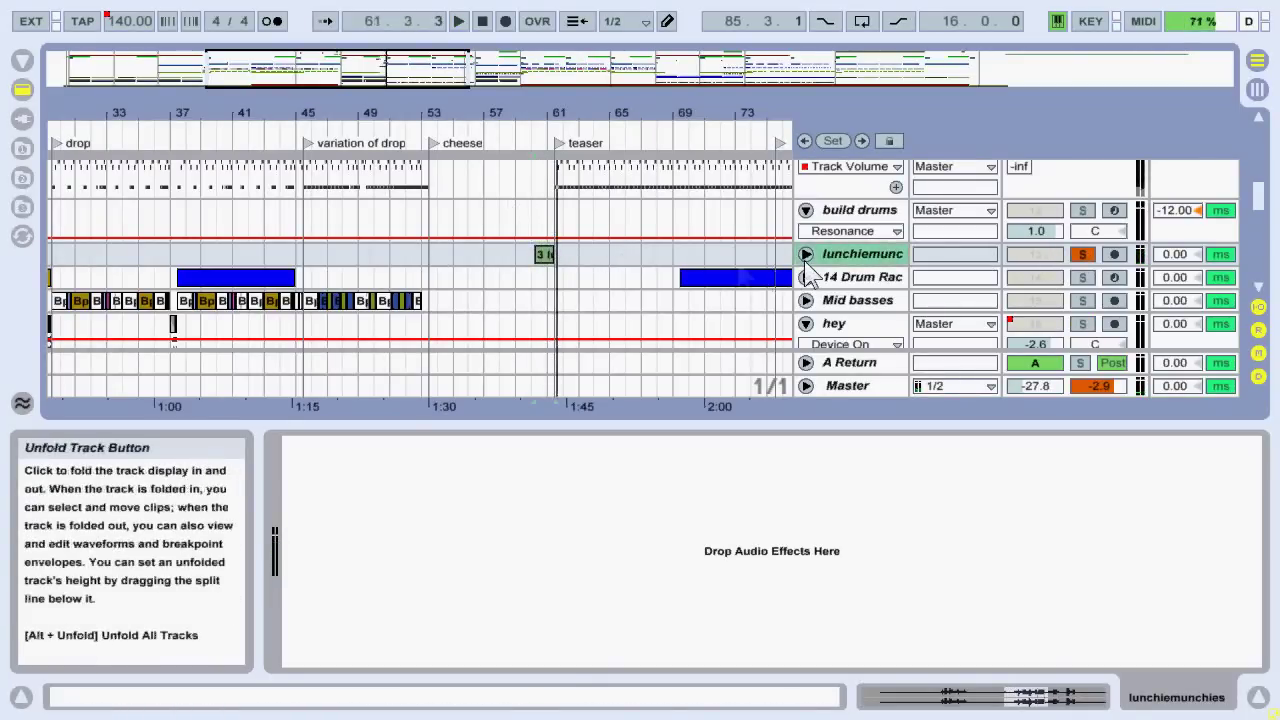
- Extend the lunchiemunchies clip's start to about bar 56 and its end to about bar 63, audition the extra audio, and undo the extensions
{"action": "left_click", "coordinate": [806, 254]}
{"action": "left_click_drag", "start_coordinate": [543, 254], "coordinate": [481, 254]}
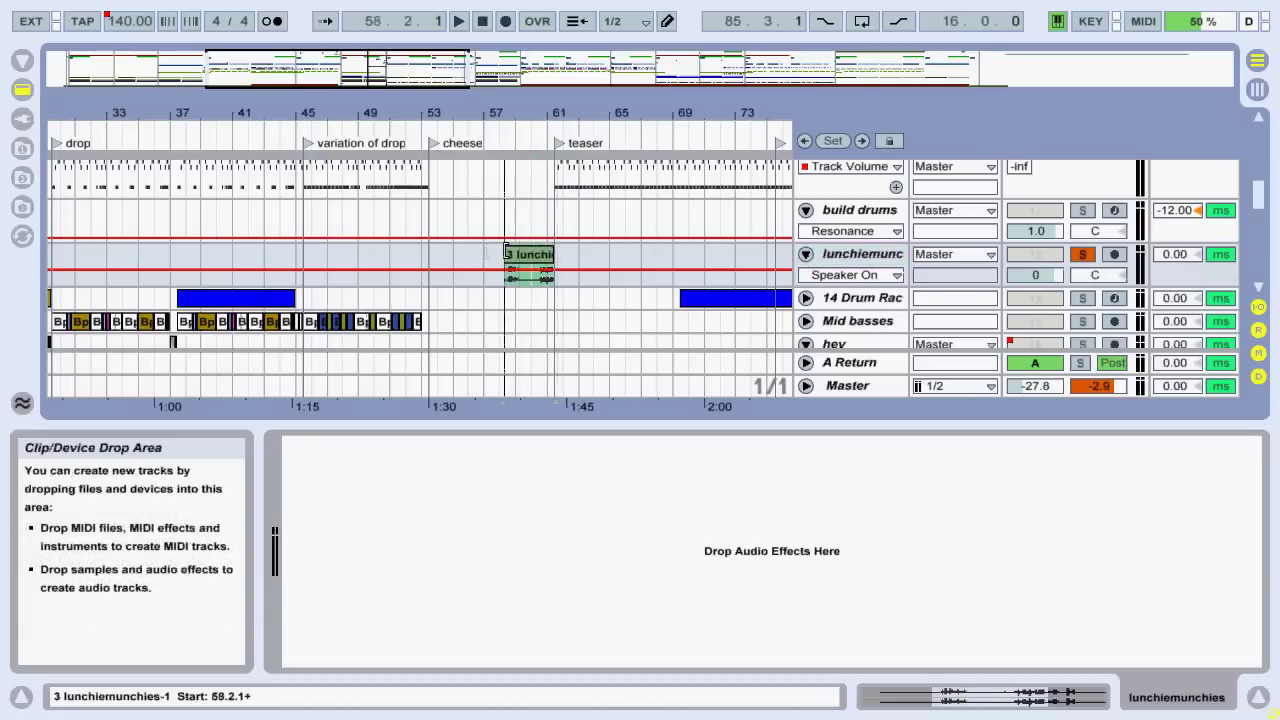
{"action": "left_click", "coordinate": [512, 288]}
{"action": "key", "text": "space"}
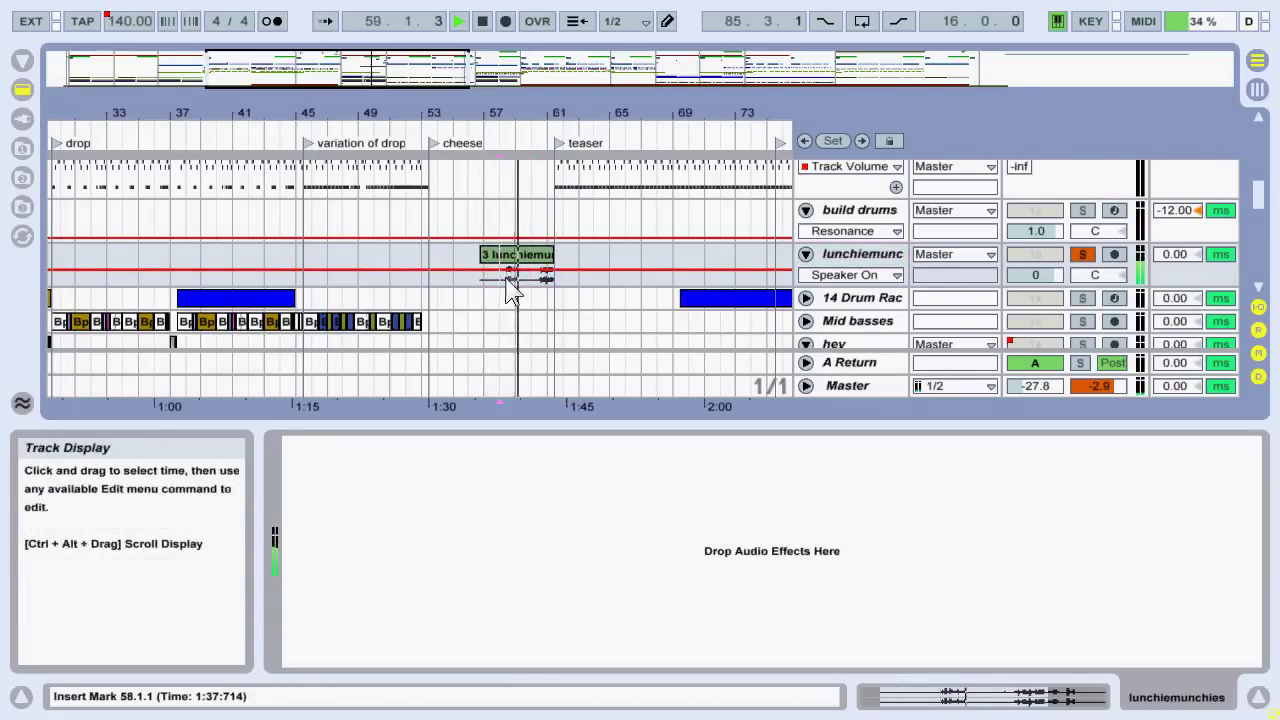
{"action": "left_click_drag", "start_coordinate": [554, 256], "coordinate": [648, 266]}
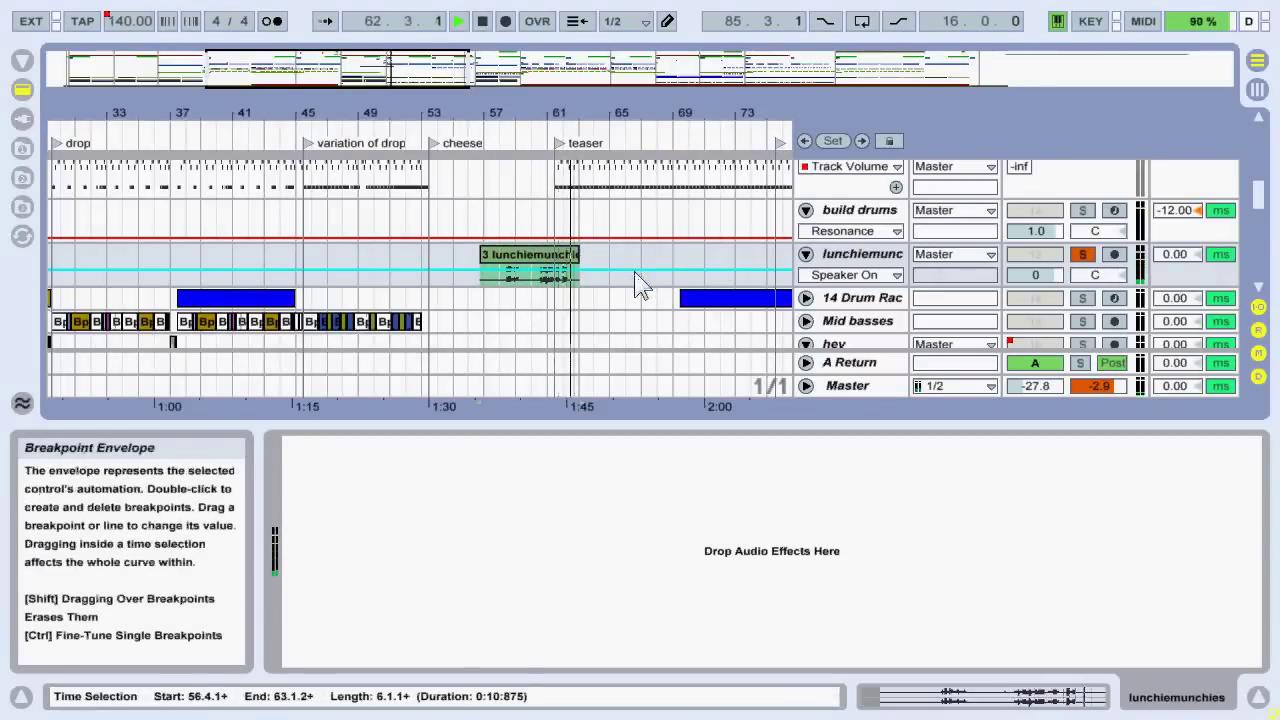
{"action": "left_click", "coordinate": [634, 267]}
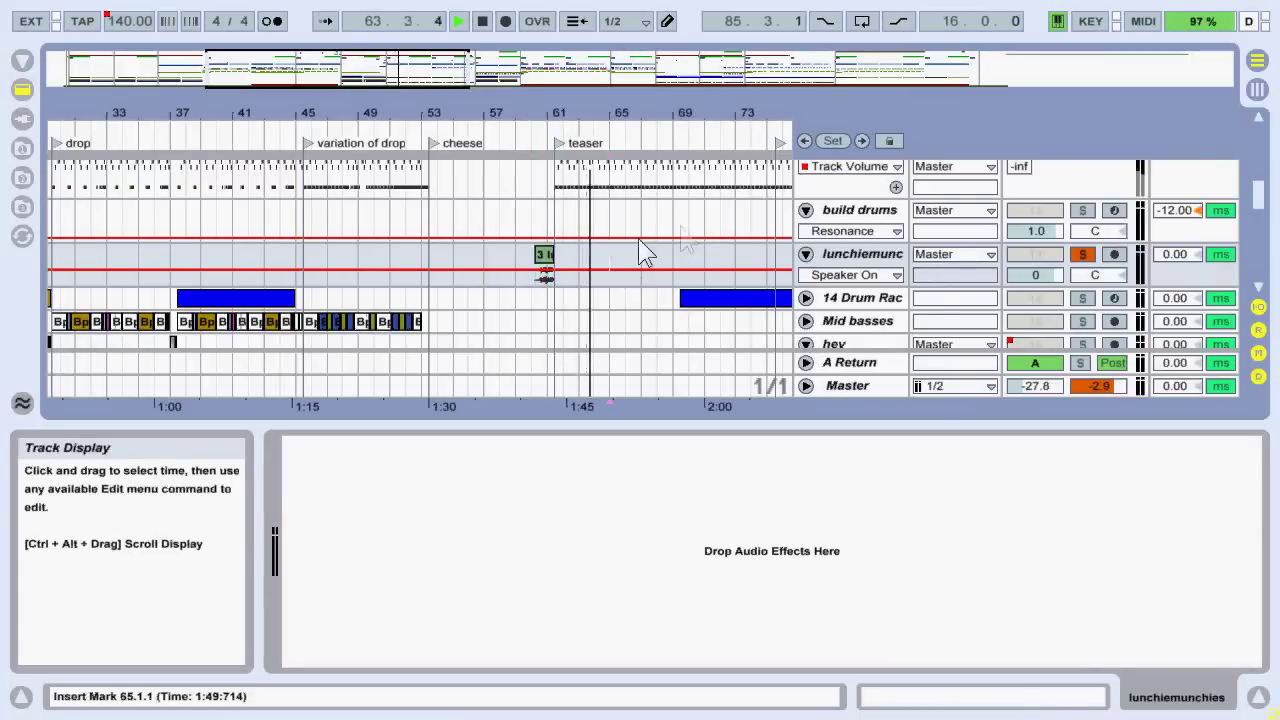
- Unsolo the lunchiemunchies track and play the 14 Drum Rack track's blue clip in the drop with that track soloed
{"action": "scroll", "coordinate": [645, 254], "scroll_direction": "down", "scroll_amount": 2}
{"action": "key", "text": "space"}
{"action": "left_click", "coordinate": [1082, 205]}
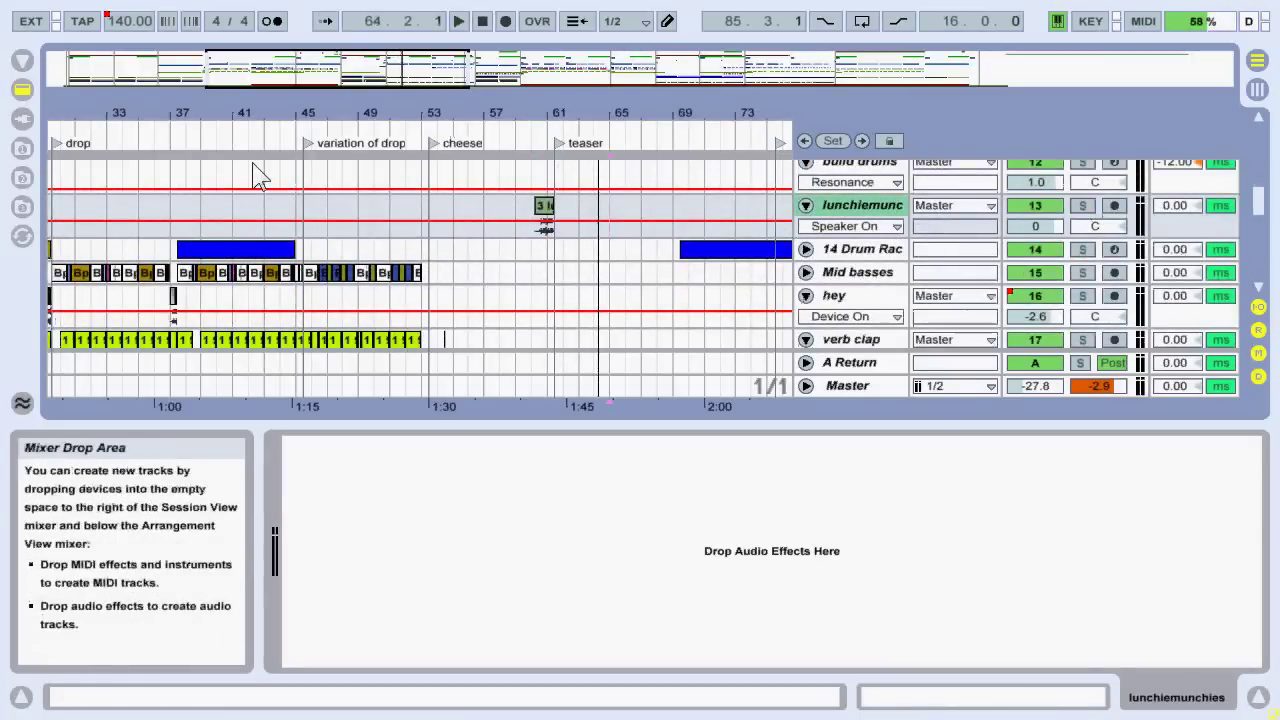
{"action": "left_click", "coordinate": [848, 252]}
{"action": "left_click", "coordinate": [215, 244]}
{"action": "key", "text": "space"}
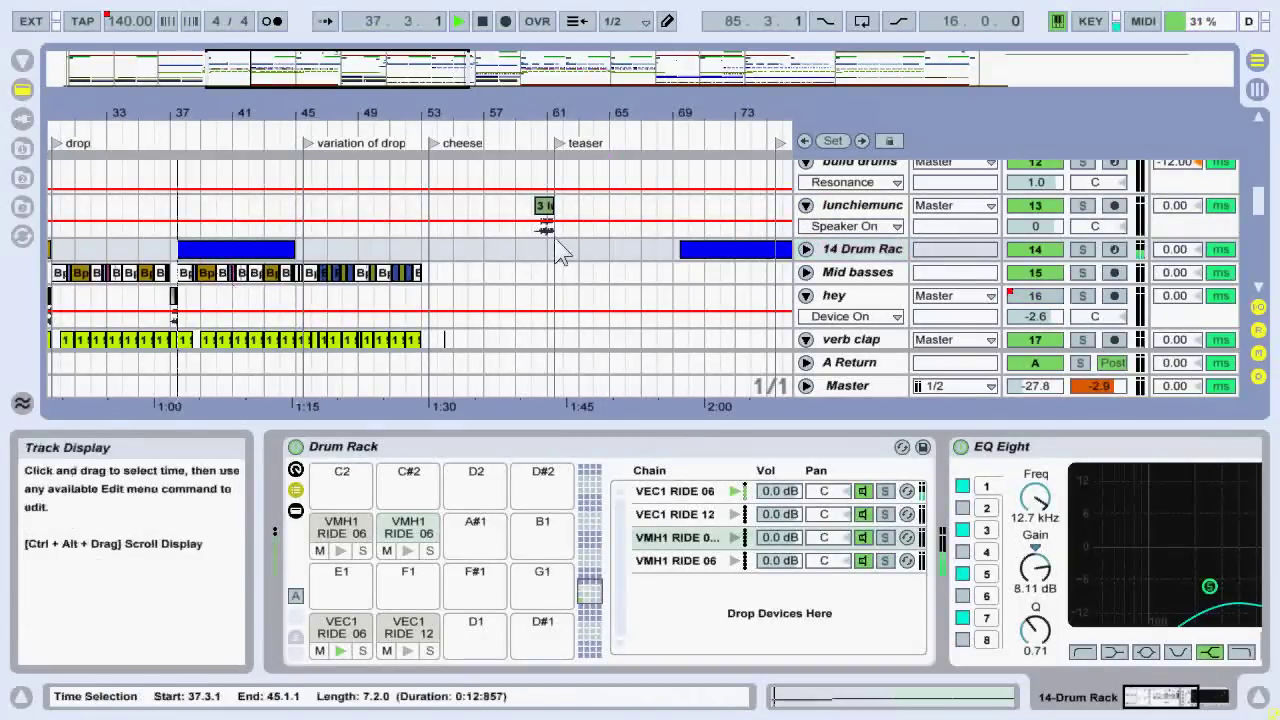
{"action": "left_click", "coordinate": [1086, 250]}
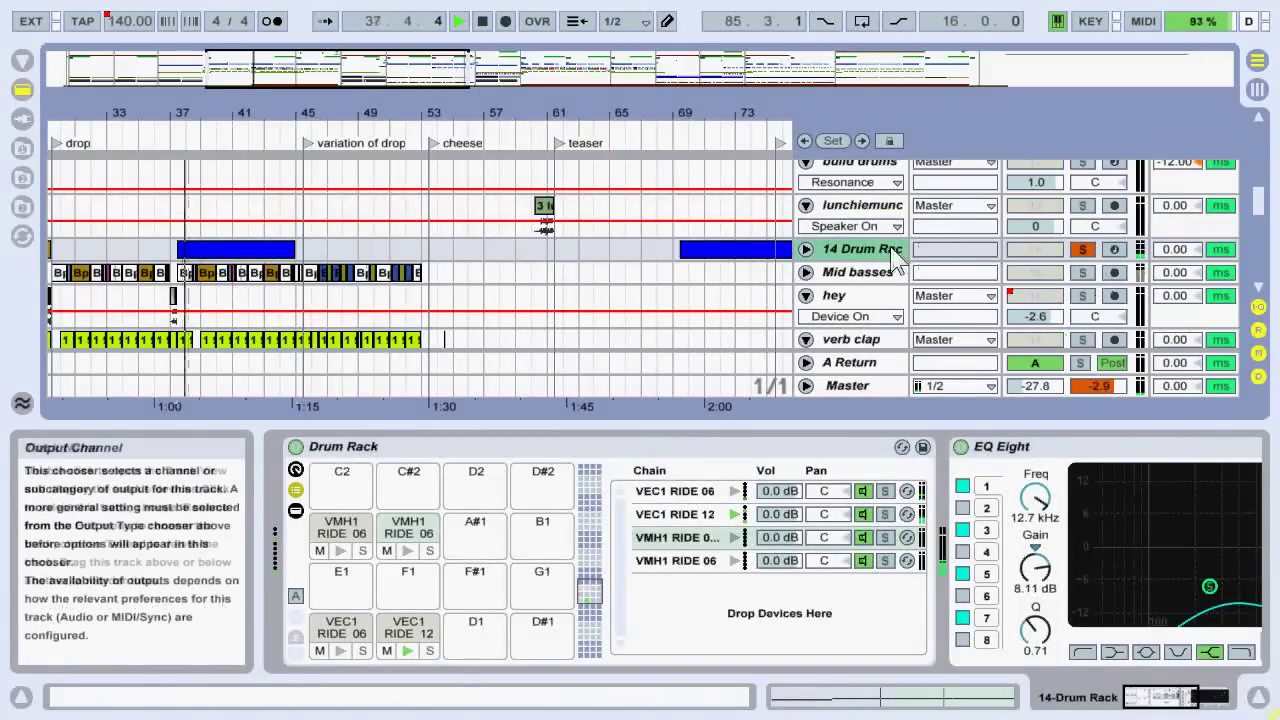
- Unfold the 14 Drum Rack track, bring its EQ Eight into view, replay the ride clip, and unsolo the track
{"action": "left_click_drag", "start_coordinate": [300, 112], "coordinate": [615, 112]}
{"action": "left_click", "coordinate": [806, 249]}
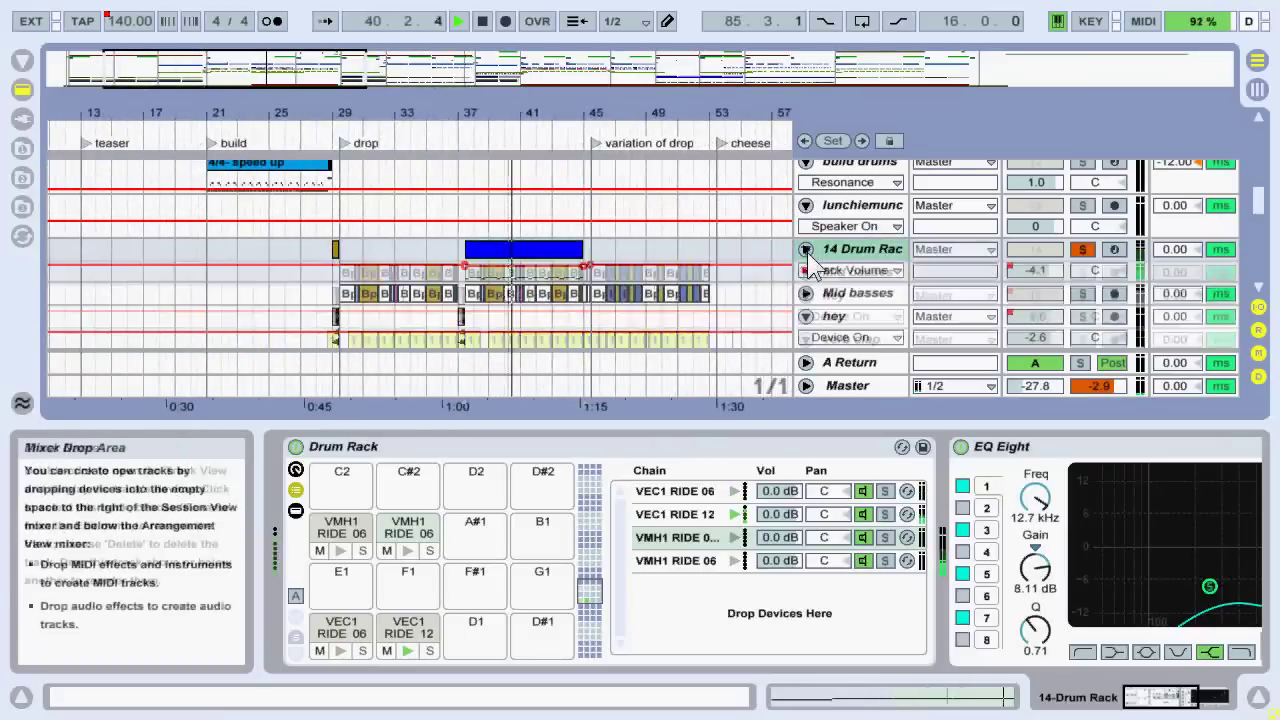
{"action": "scroll", "coordinate": [737, 286], "scroll_direction": "up", "scroll_amount": 2}
{"action": "scroll", "coordinate": [745, 293], "scroll_direction": "down", "scroll_amount": 2}
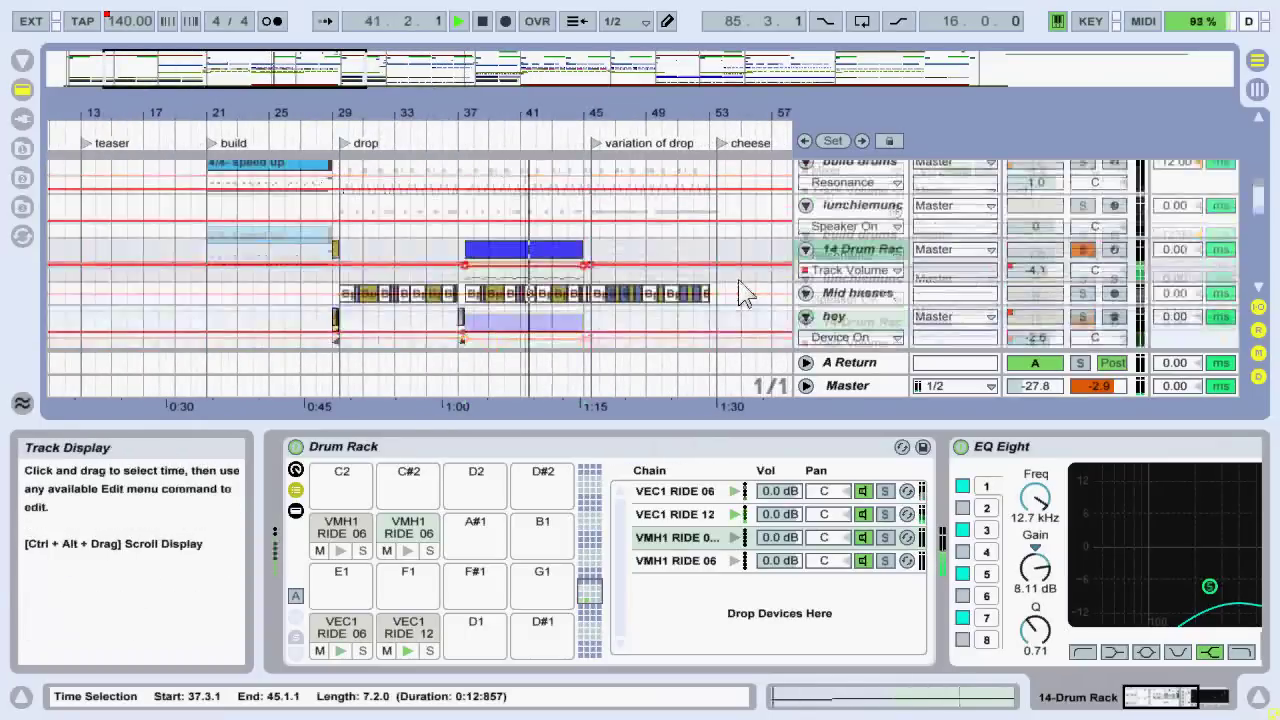
{"action": "scroll", "coordinate": [750, 290], "scroll_direction": "down", "scroll_amount": 1}
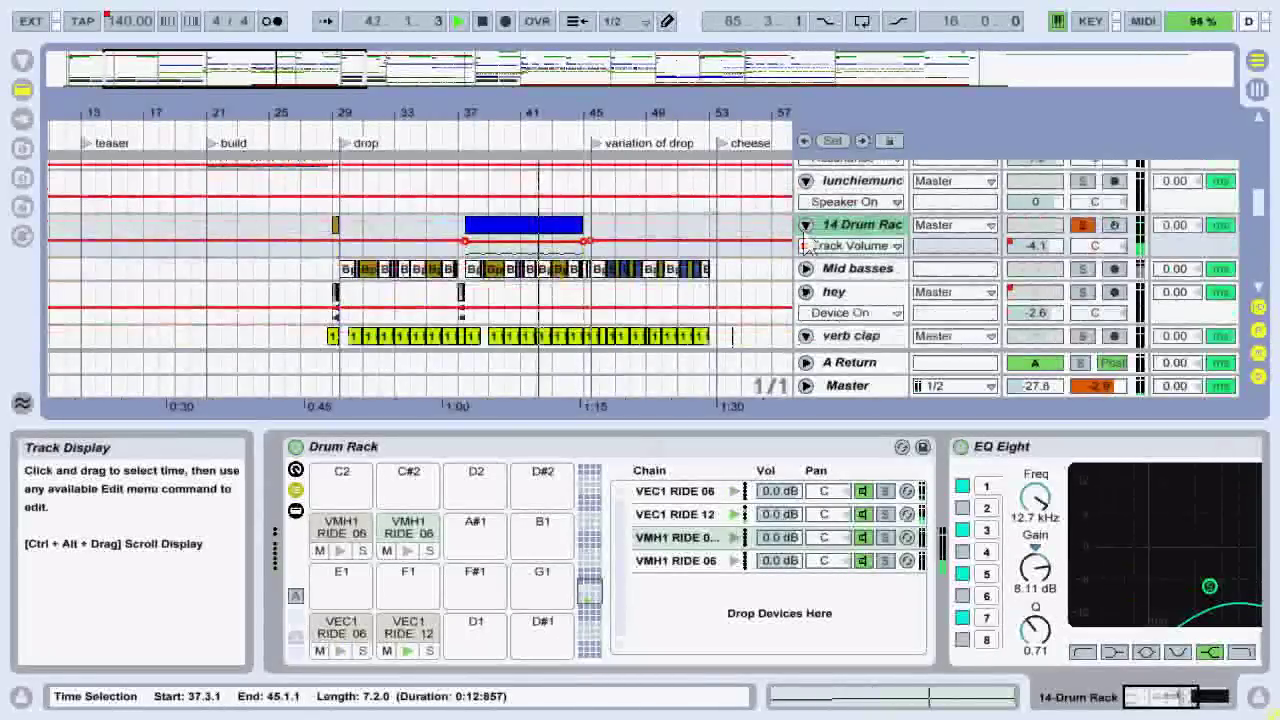
{"action": "left_click", "coordinate": [1143, 705]}
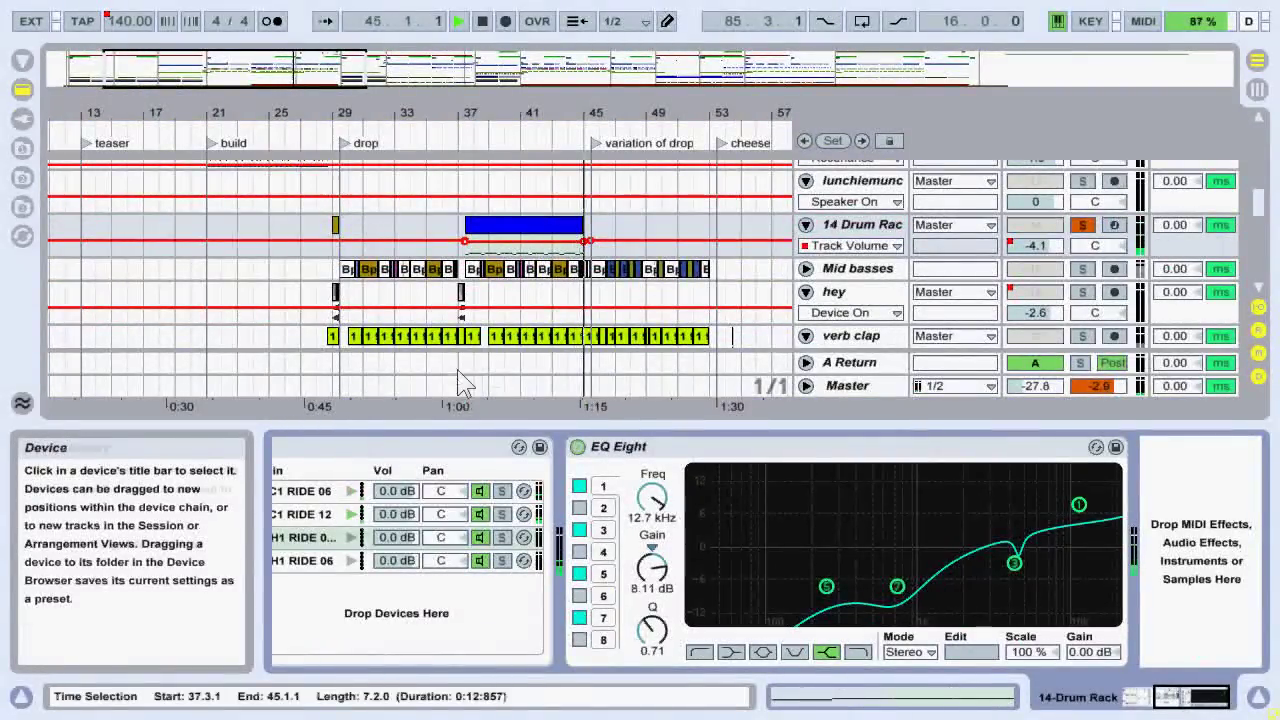
{"action": "key", "text": "space"}
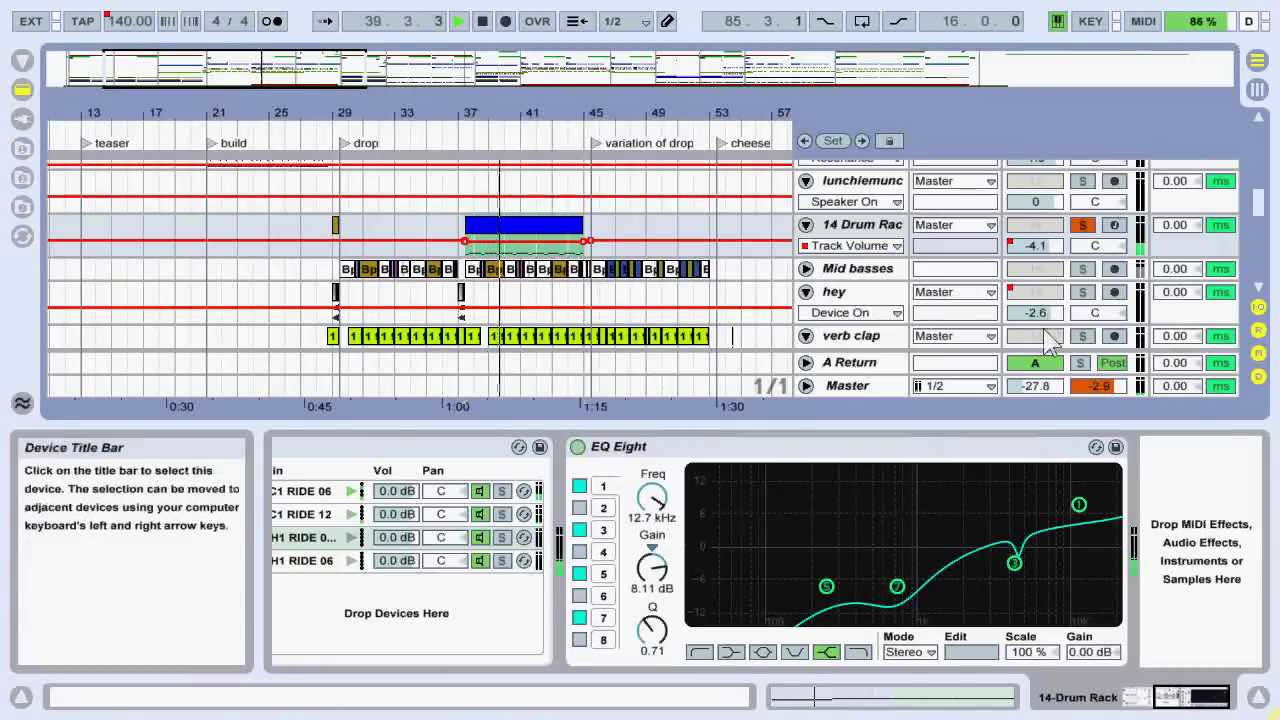
{"action": "left_click", "coordinate": [1086, 226]}
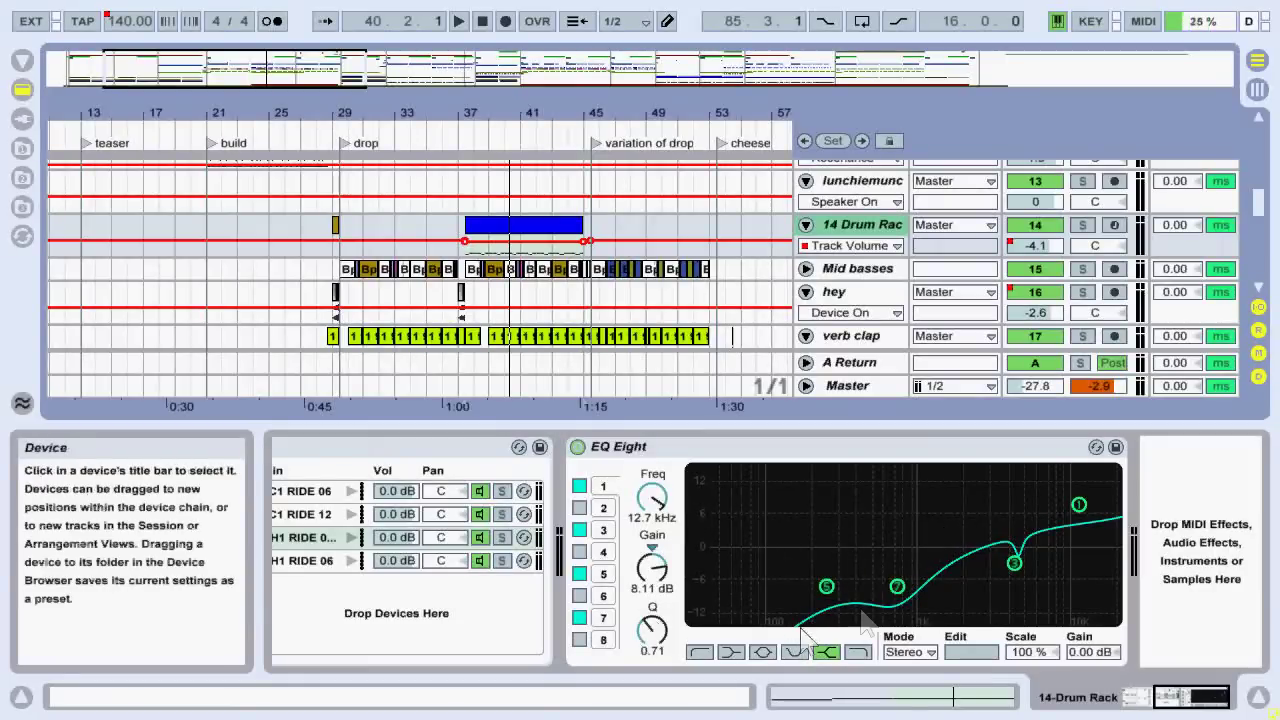
- Try moving the band 3 notch in the 14 Drum Rack track's EQ Eight and restore it to 4.61 kHz and -3.69 dB
{"action": "left_click", "coordinate": [1011, 563]}
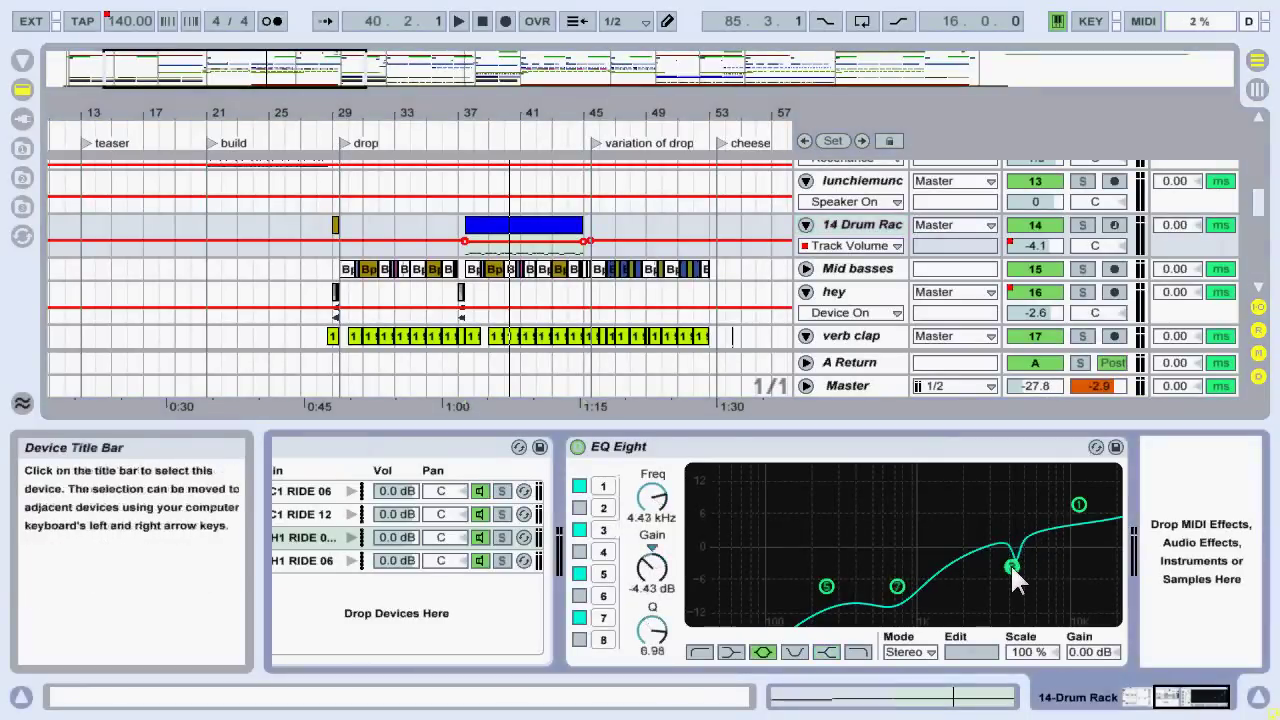
{"action": "left_click_drag", "start_coordinate": [1019, 572], "coordinate": [1013, 588]}
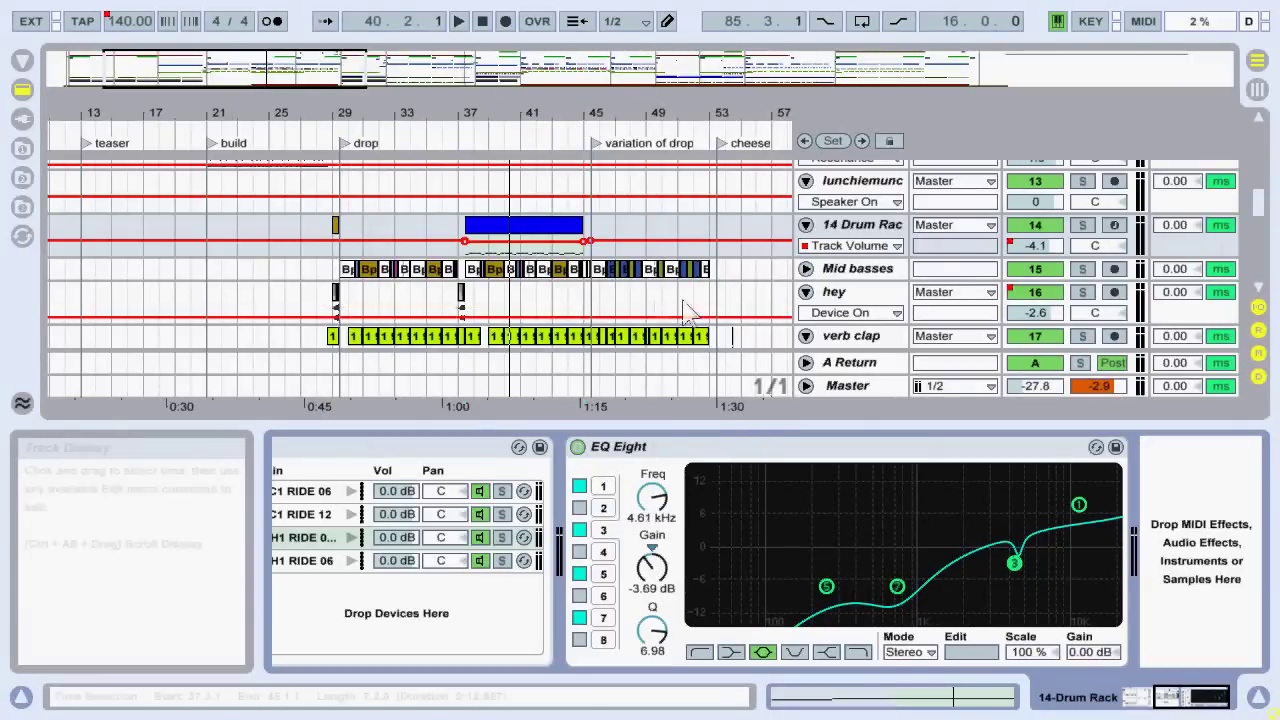
{"action": "scroll", "coordinate": [575, 283], "scroll_direction": "down", "scroll_amount": 3}
{"action": "scroll", "coordinate": [588, 272], "scroll_direction": "up", "scroll_amount": 2}
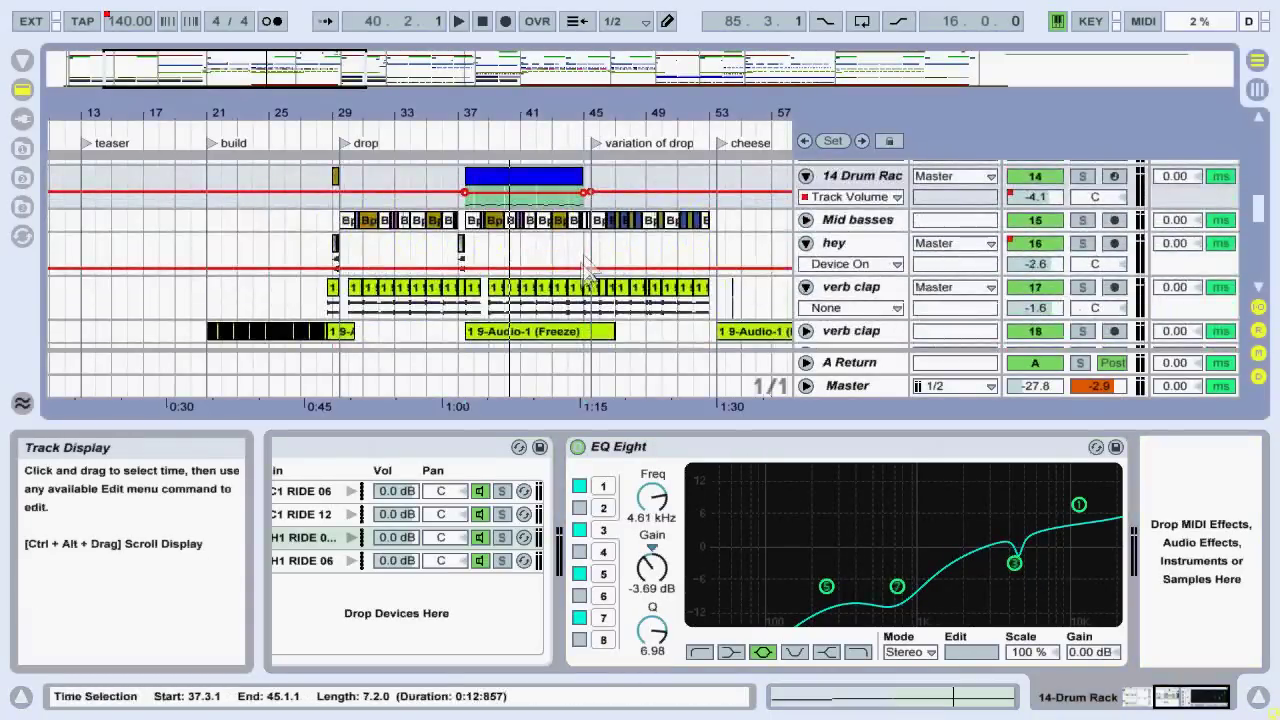